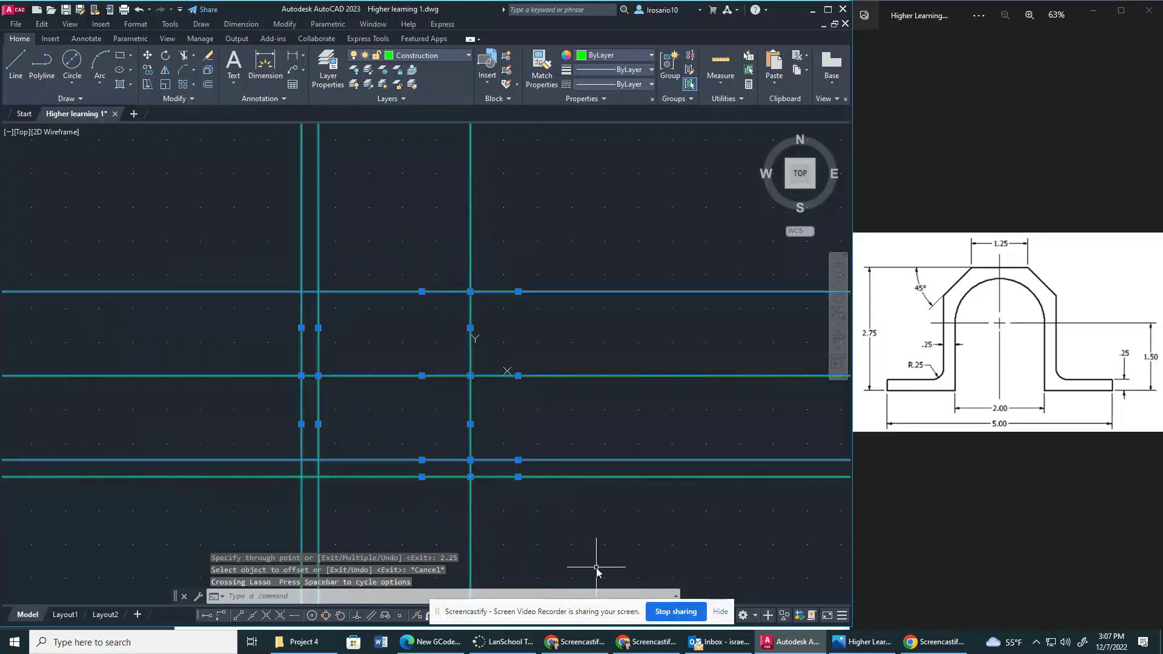
# Delete the selected earlier construction lines.
pyautogui.press('Delete')
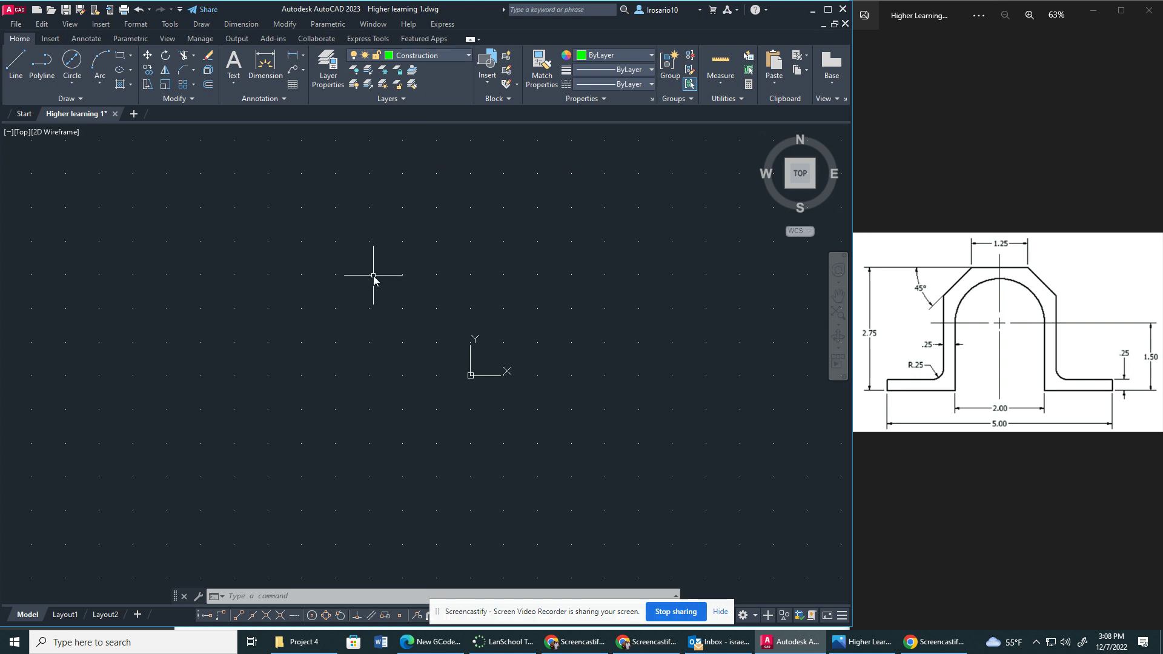
# Draw vertical and horizontal XLINE construction lines through the origin.
pyautogui.write('XLINE')
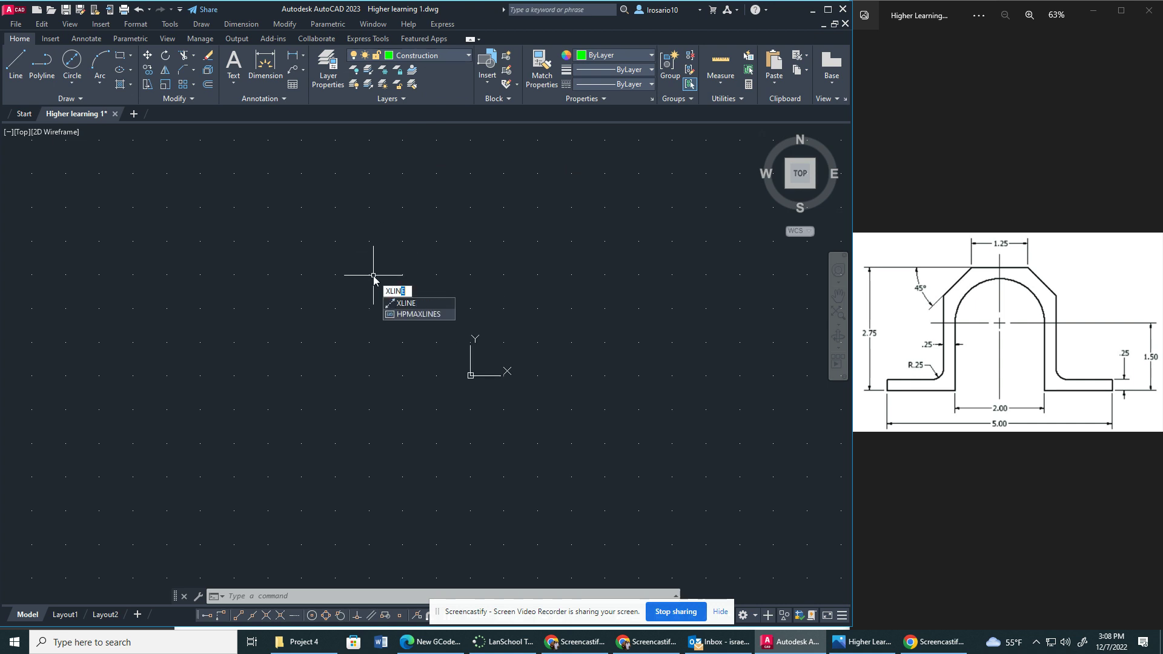
pyautogui.press('Return')
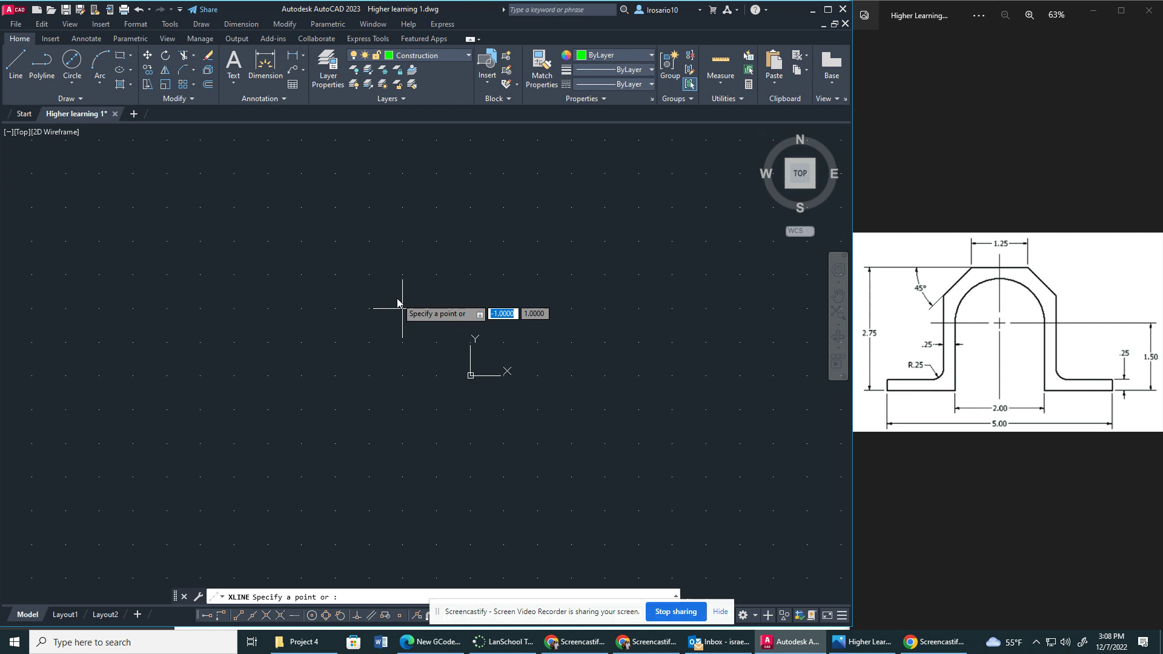
pyautogui.click(472, 376)
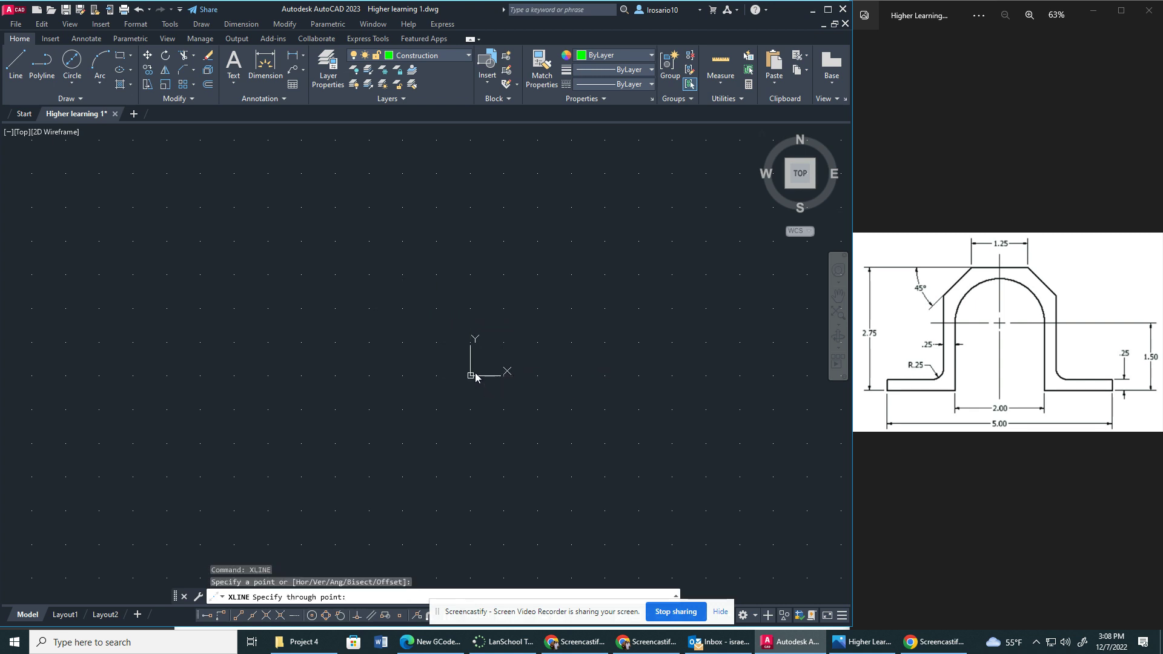
pyautogui.click(469, 208)
pyautogui.click(381, 390)
pyautogui.press('Escape')
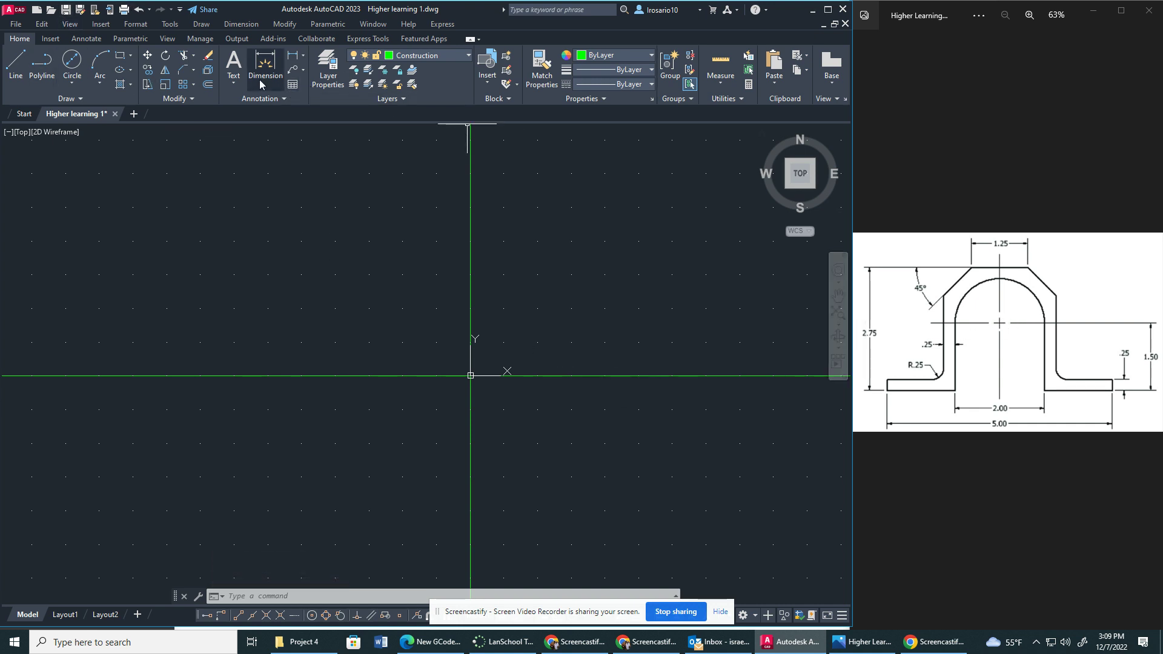
# Offset the horizontal center line 1.5 downward.
pyautogui.click(207, 85)
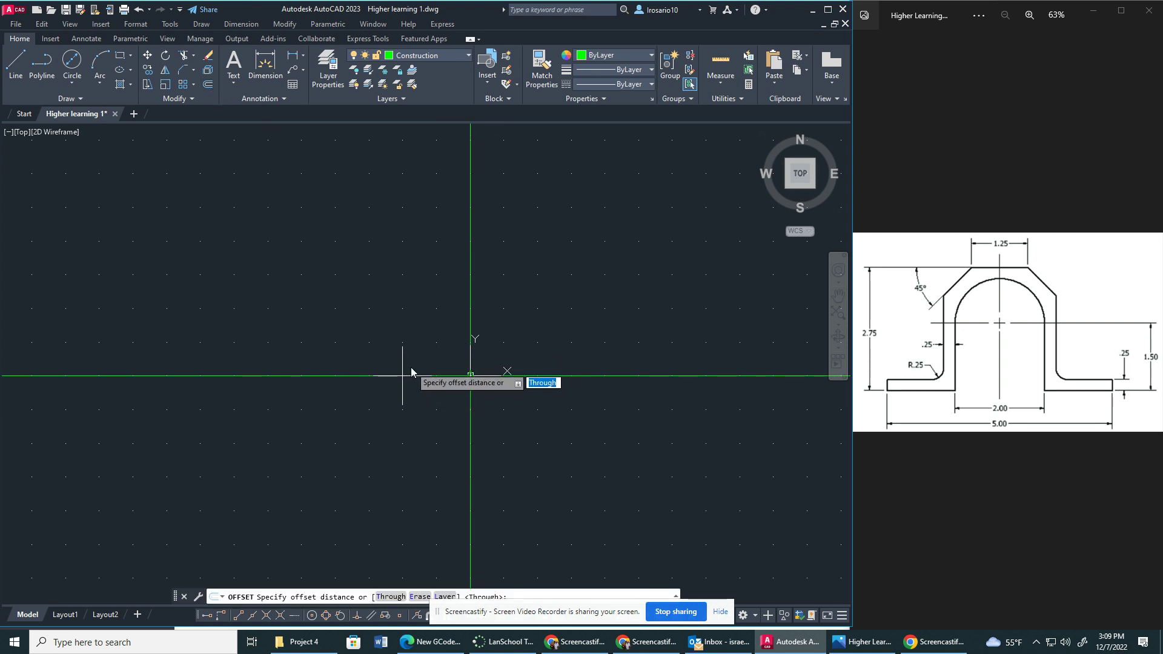
pyautogui.press('Return')
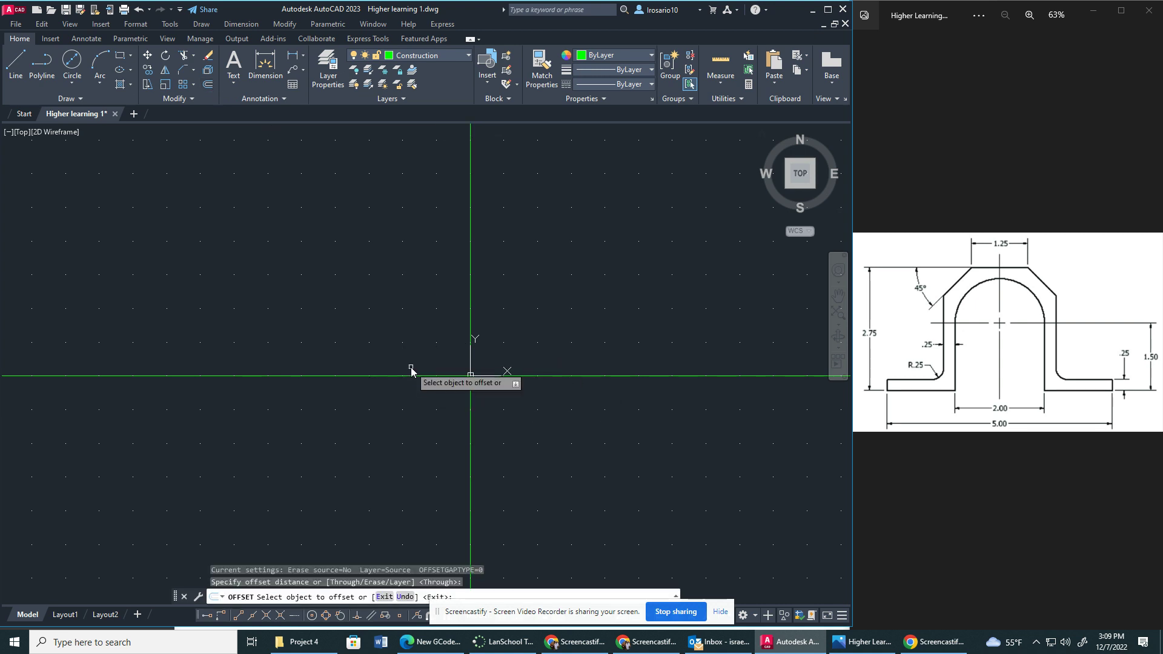
pyautogui.write('1.5')
pyautogui.press('Return')
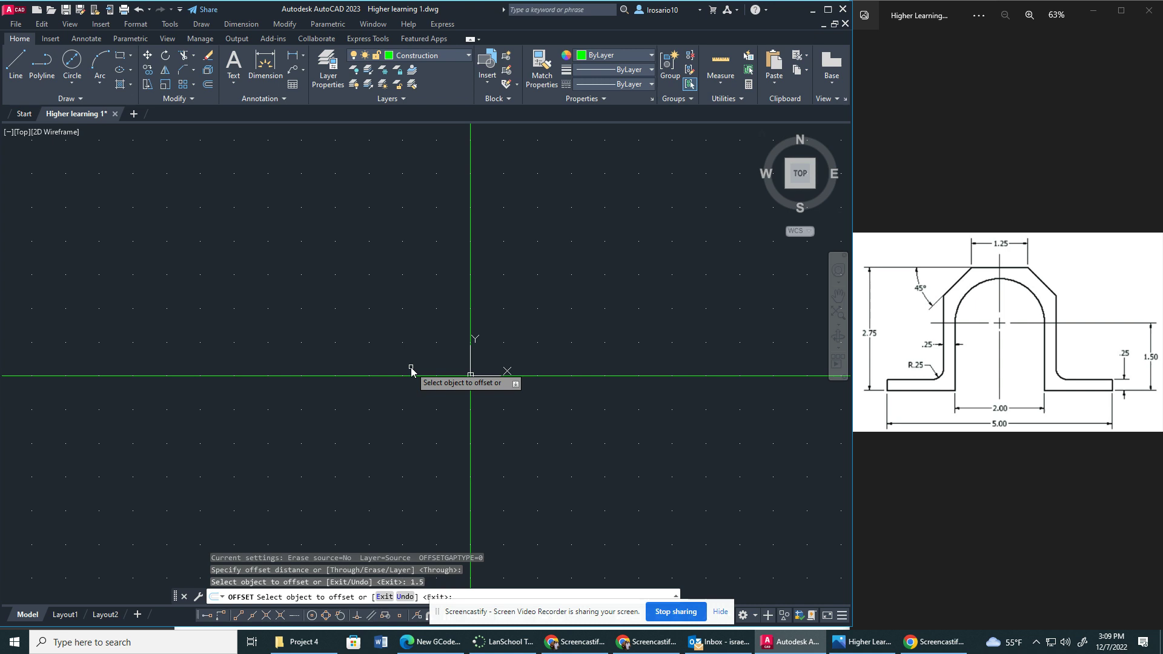
pyautogui.click(412, 376)
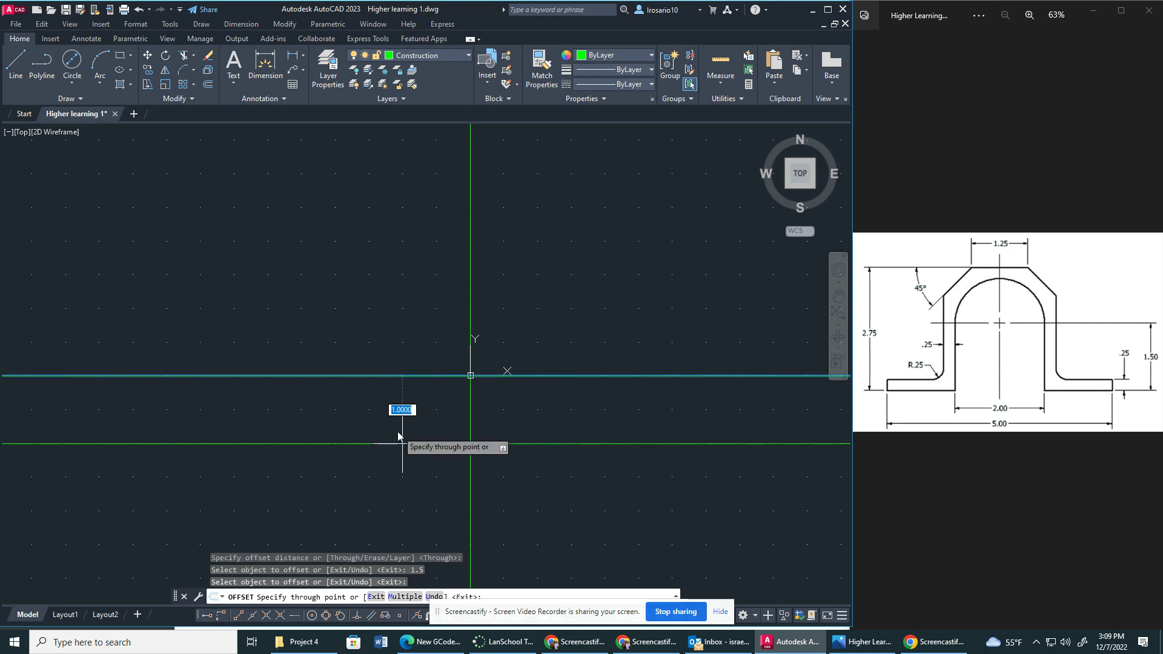
pyautogui.click(409, 442)
pyautogui.hotkey('ctrl', 'z')
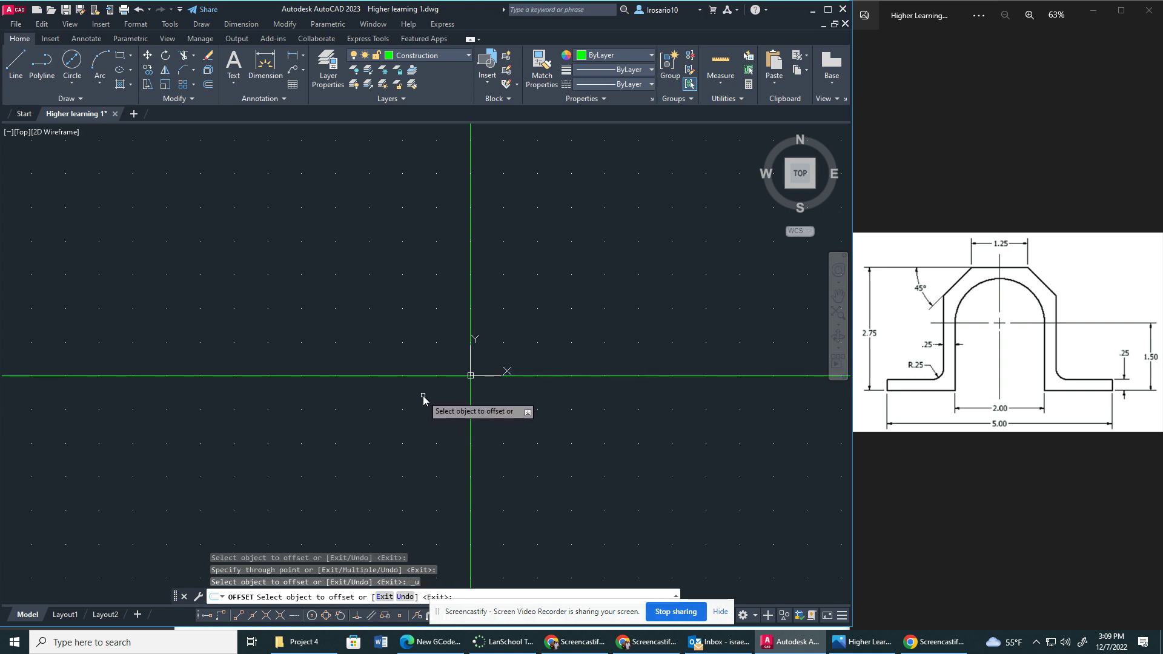
pyautogui.click(422, 376)
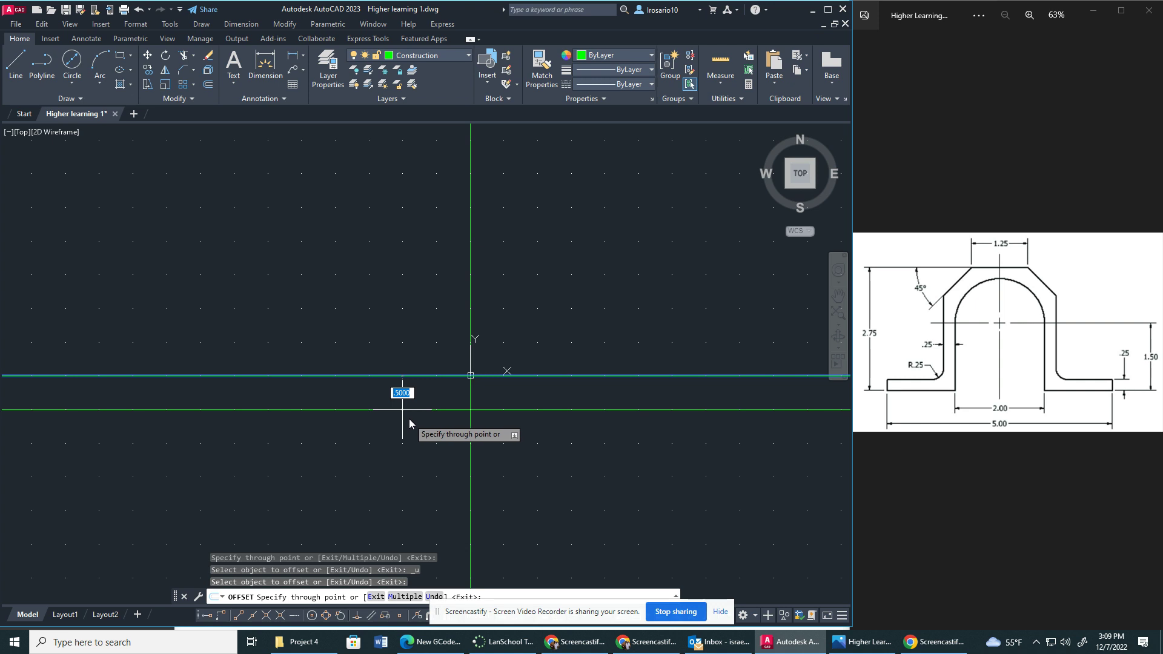
pyautogui.press('Return')
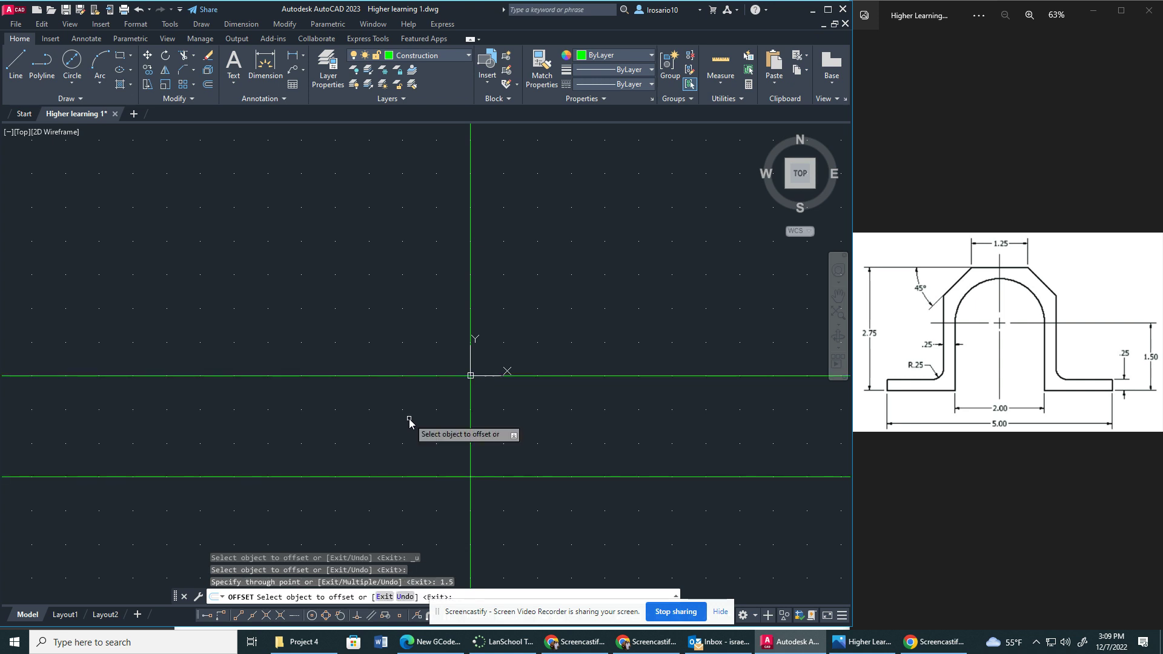
# Offset the horizontal center line 1.25 up and the vertical center line 2.5 left.
pyautogui.click(424, 377)
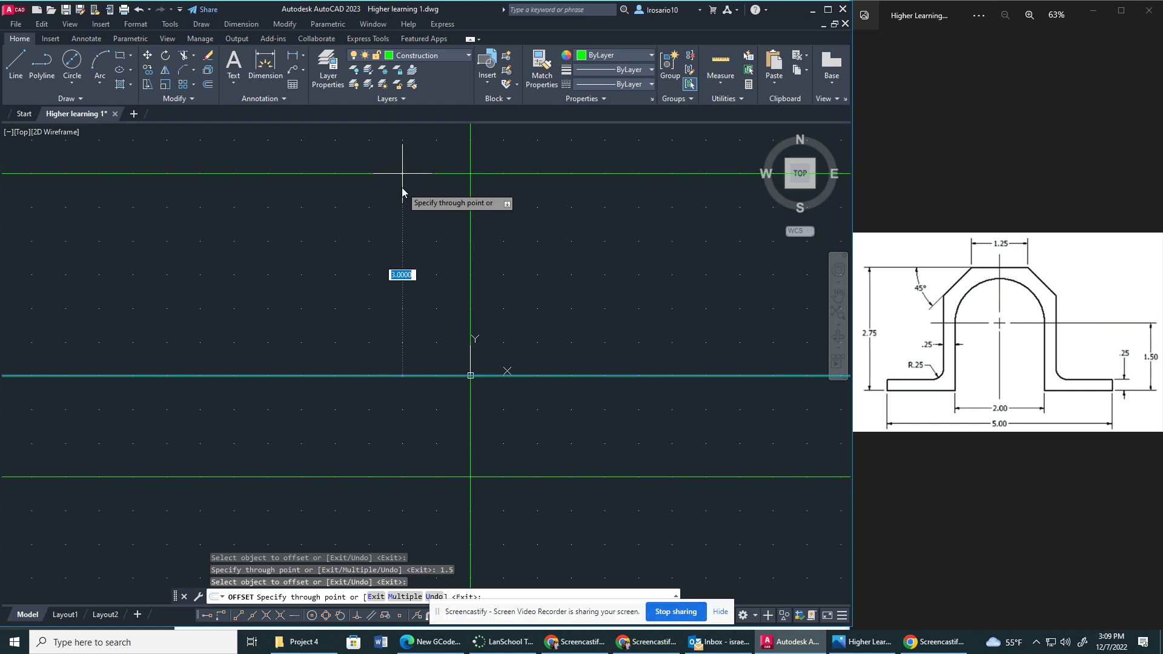
pyautogui.write('1.25')
pyautogui.press('Return')
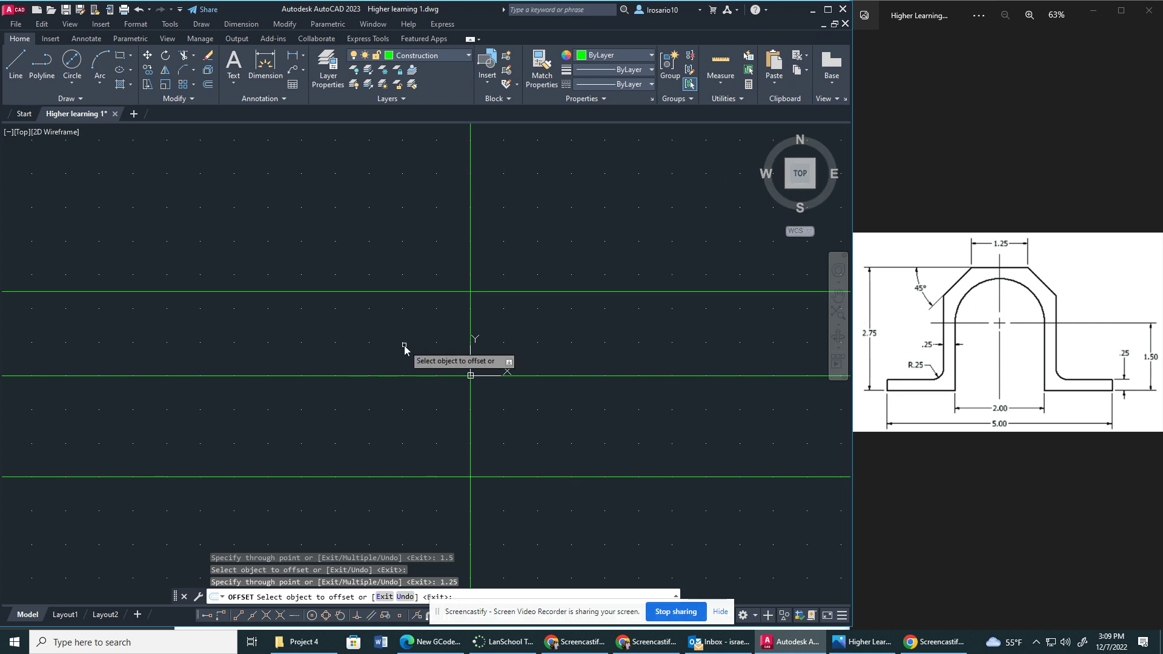
pyautogui.click(470, 238)
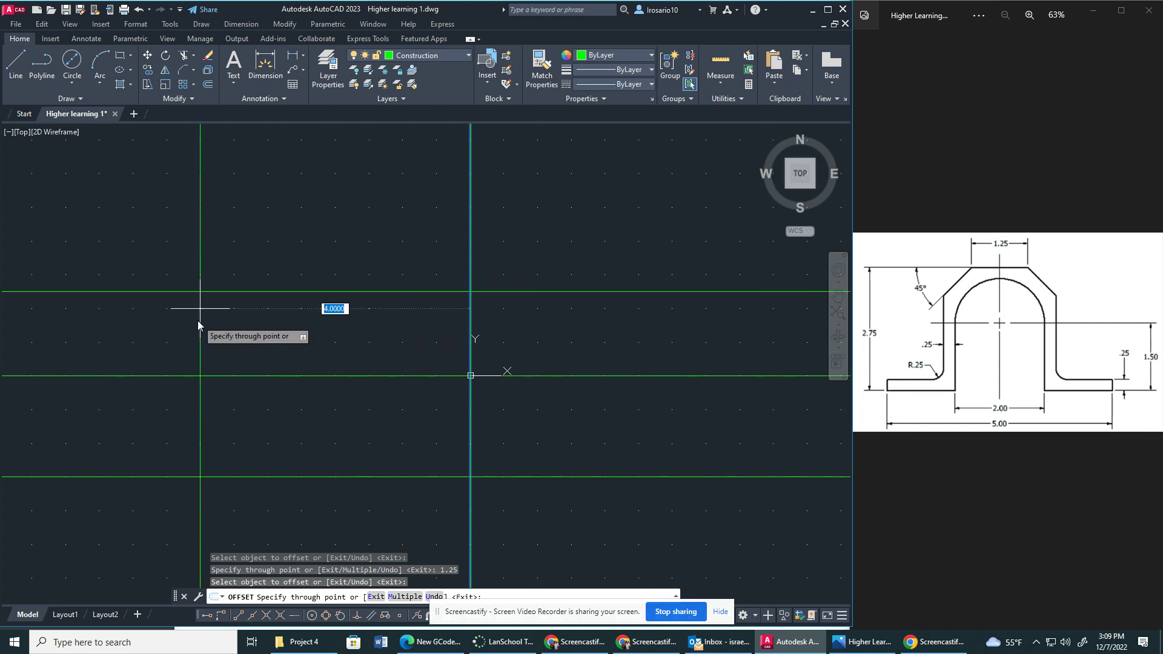
pyautogui.write('2.5')
pyautogui.press('Return')
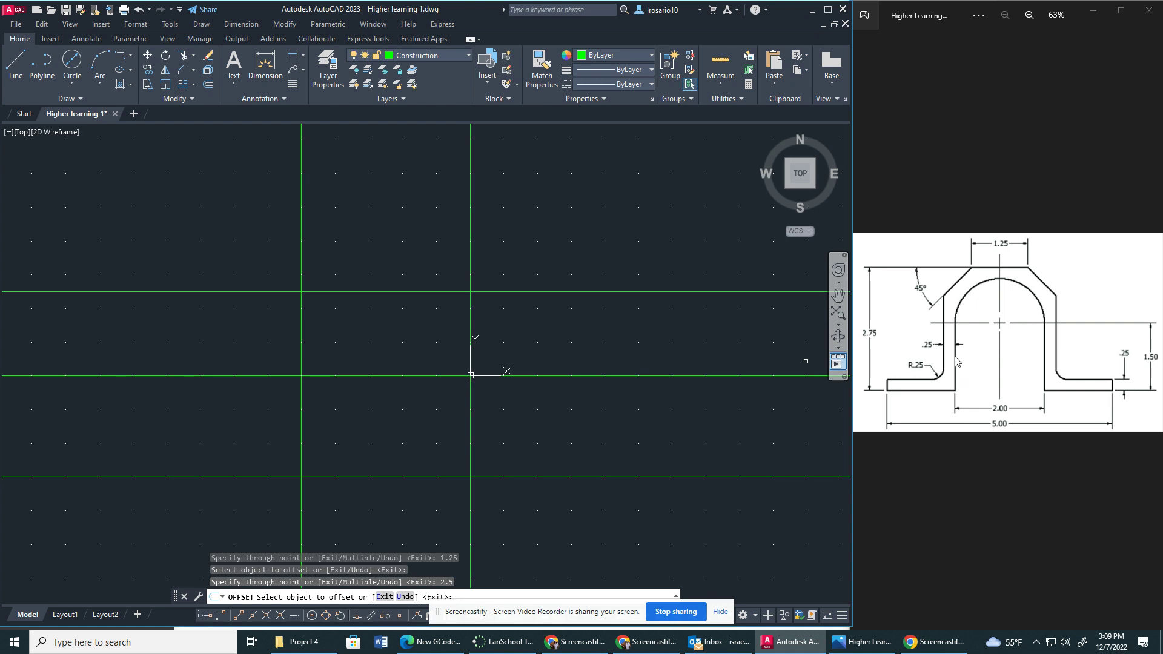
# Offset the vertical center line 1 left, then that copy .25 further left.
pyautogui.click(472, 232)
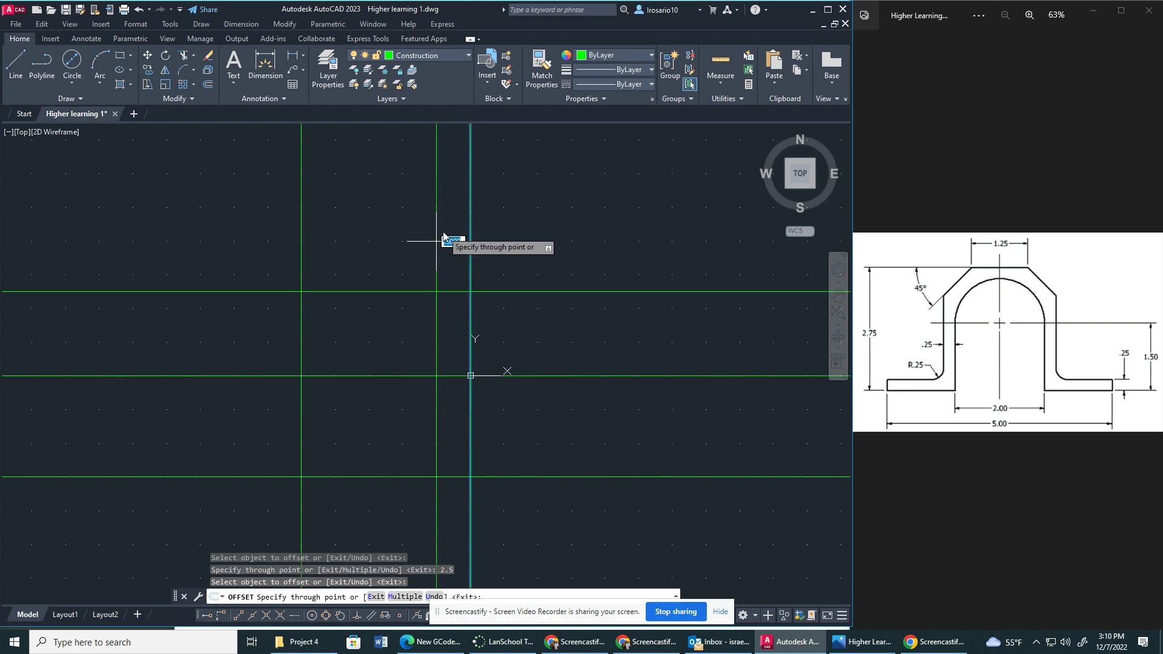
pyautogui.write('1')
pyautogui.press('Return')
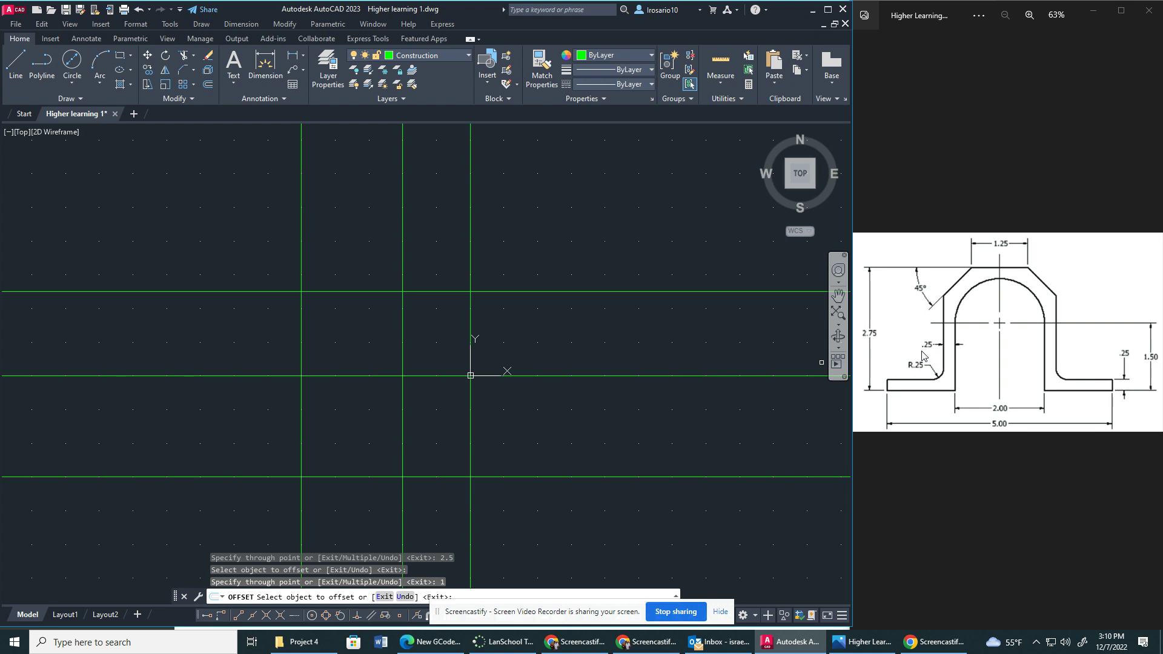
pyautogui.click(403, 261)
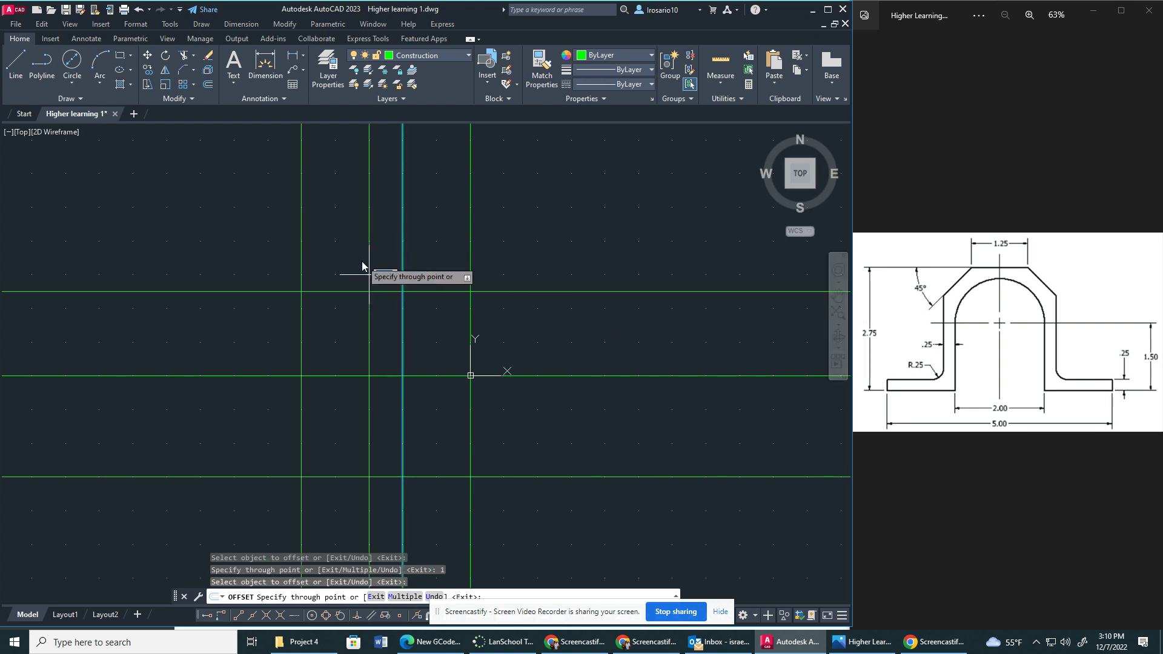
pyautogui.write('.25')
pyautogui.press('Return')
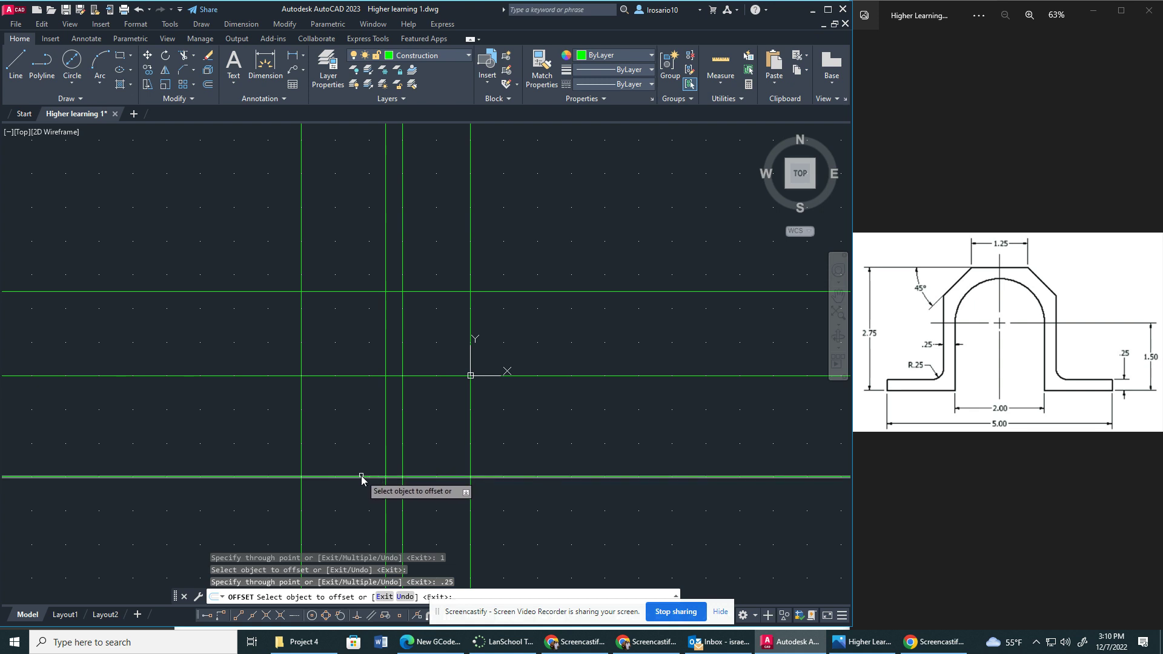
# Offset the bottom horizontal line .25 upward.
pyautogui.click(363, 441)
pyautogui.click(361, 476)
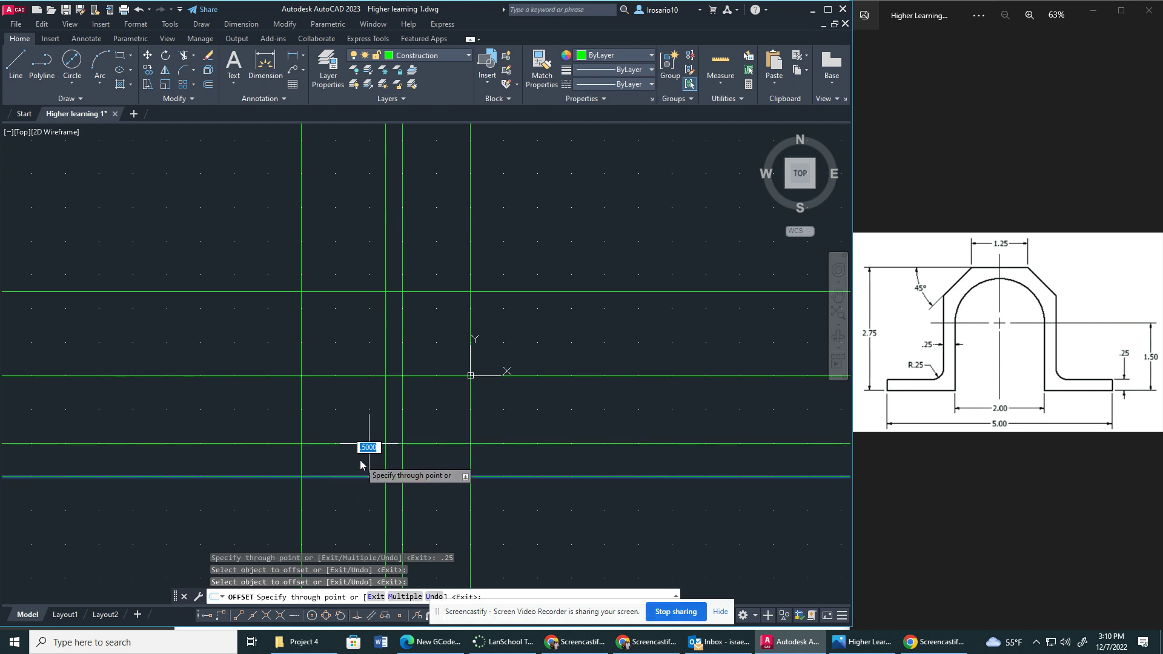
pyautogui.click(360, 460)
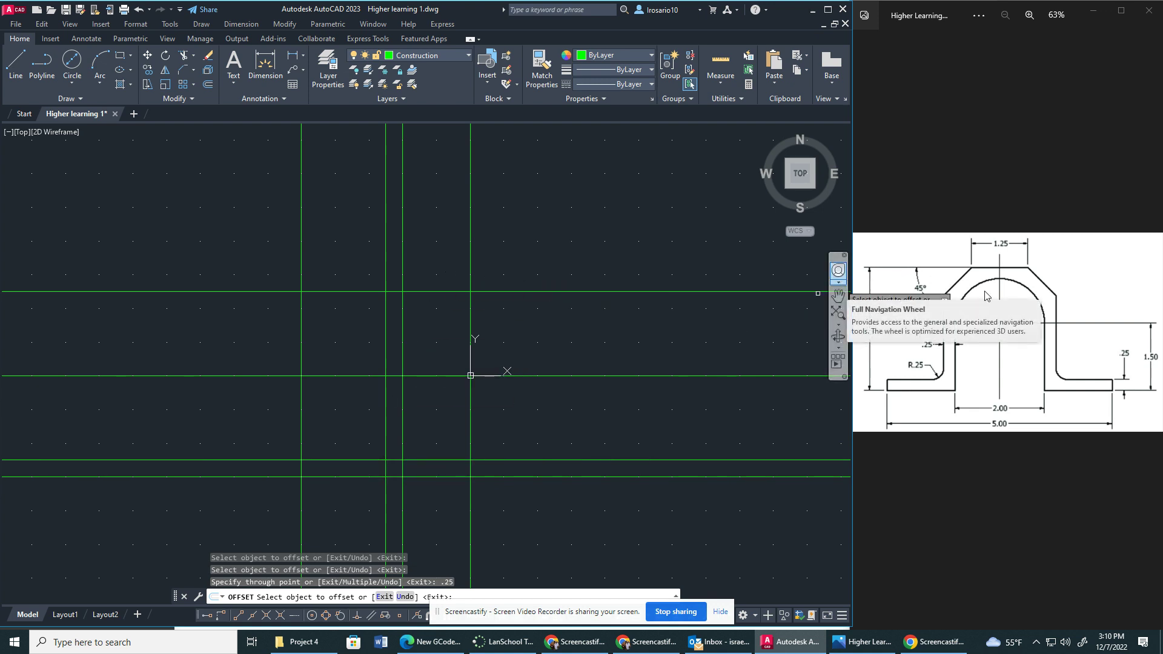
pyautogui.press('Escape')
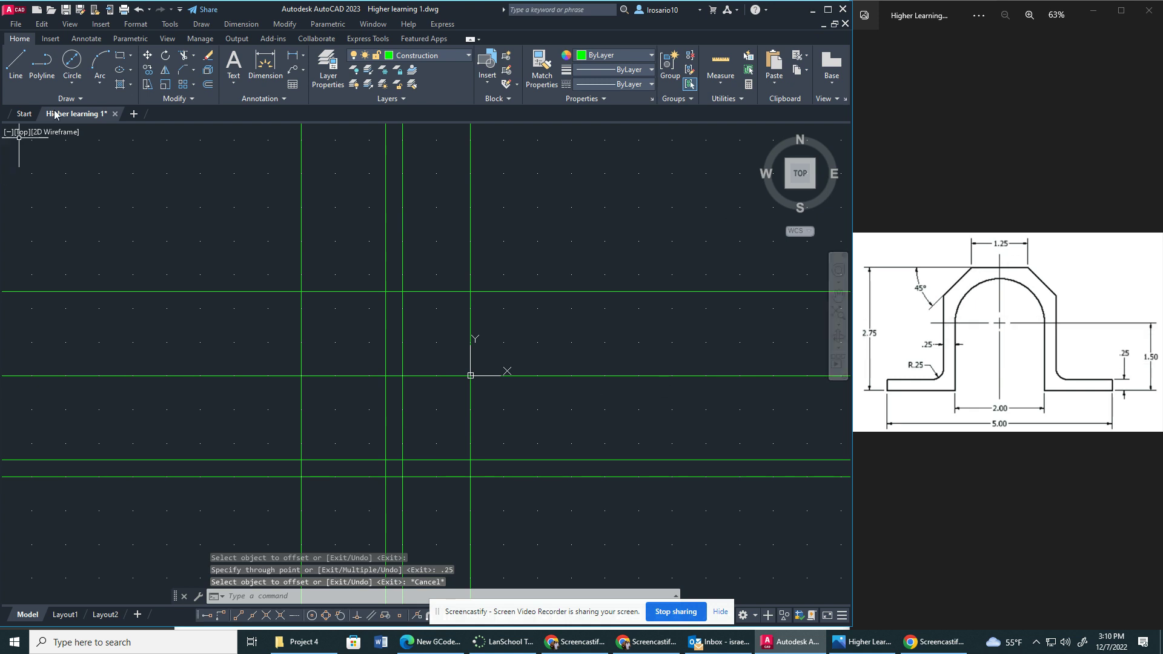
# Offset the vertical center line .625 to the left.
pyautogui.click(207, 84)
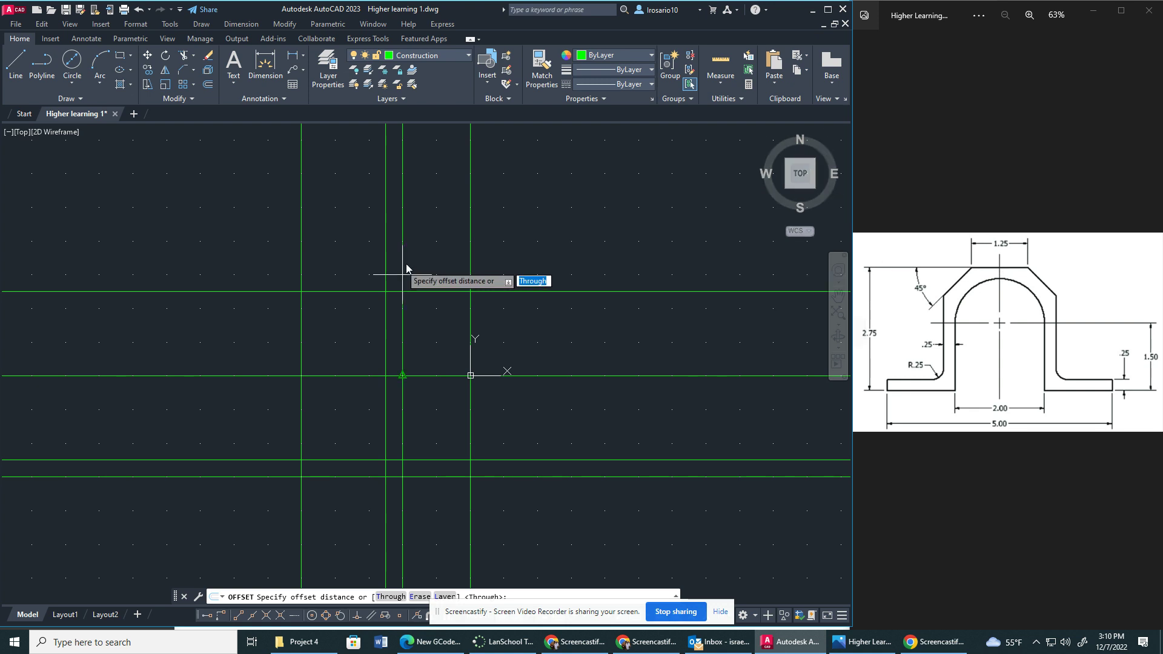
pyautogui.press('Return')
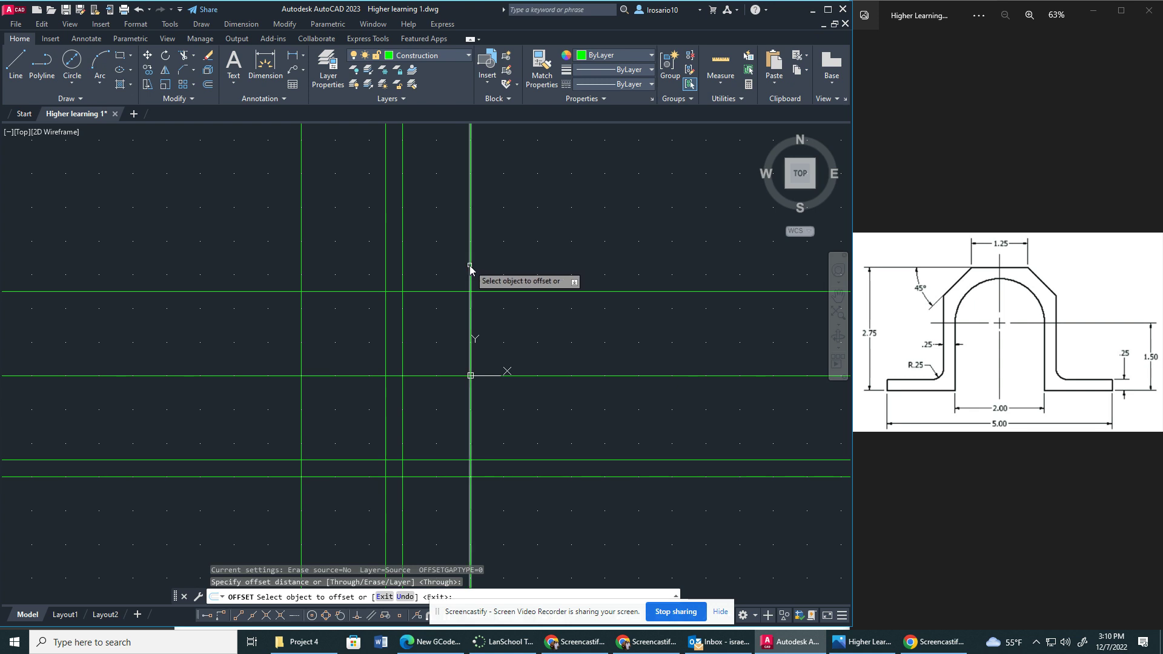
pyautogui.click(471, 266)
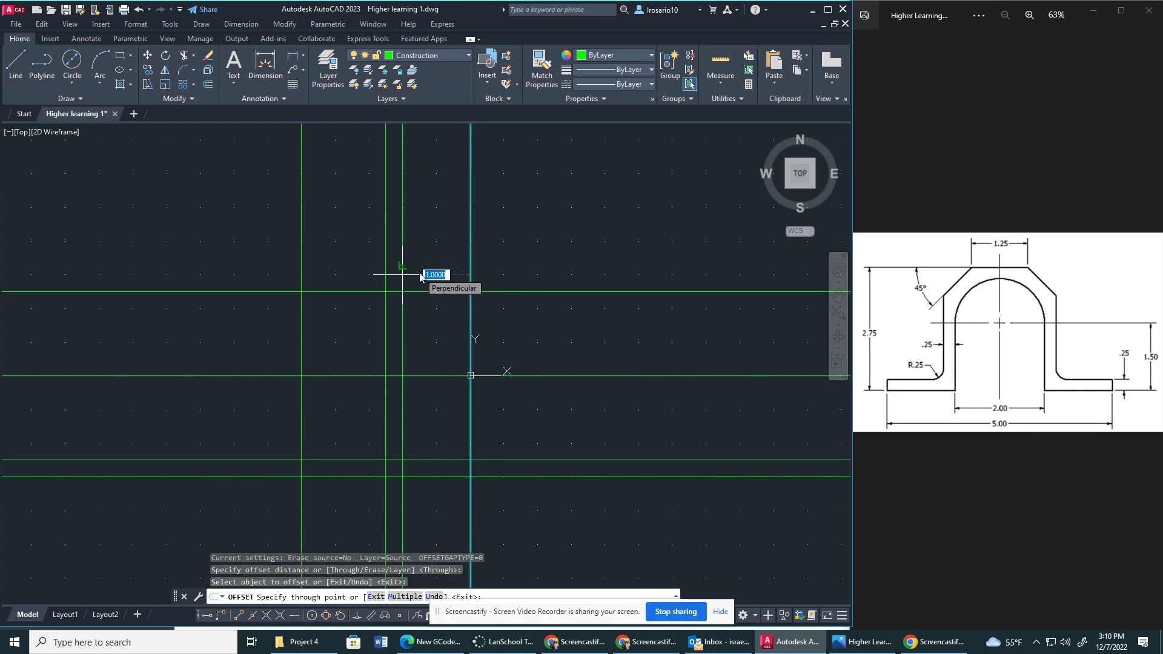
pyautogui.write('.625')
pyautogui.press('Return')
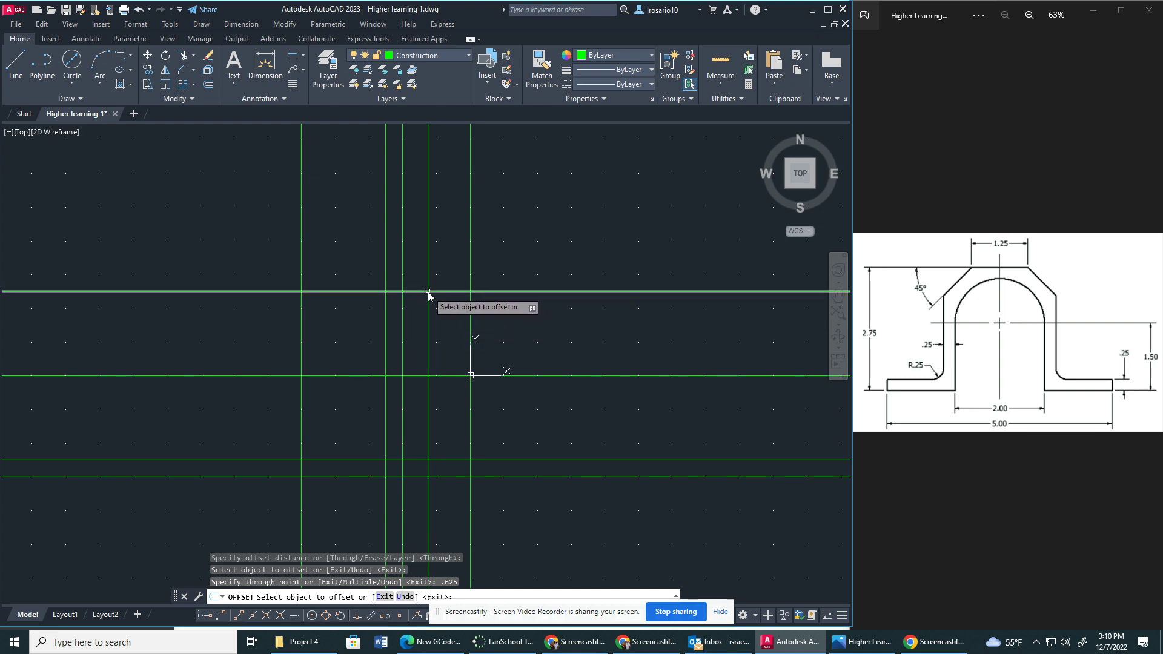
pyautogui.press('Escape')
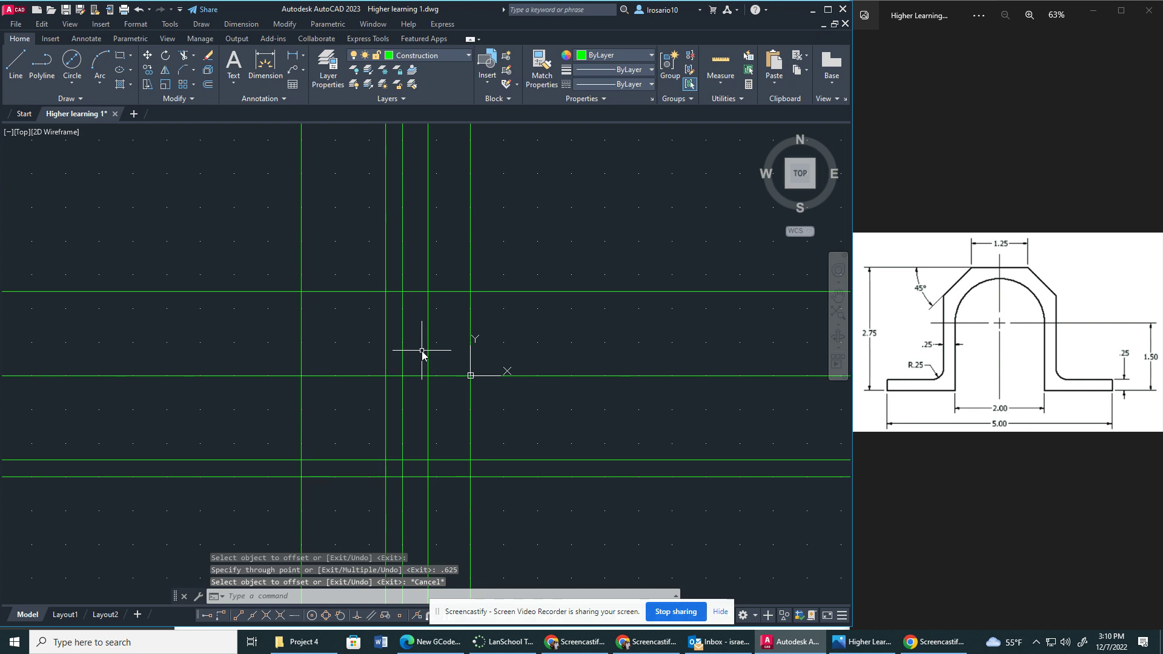
# With Snap off, draw a 45° XLINE through the upper-left grid intersection.
pyautogui.write('XLINE')
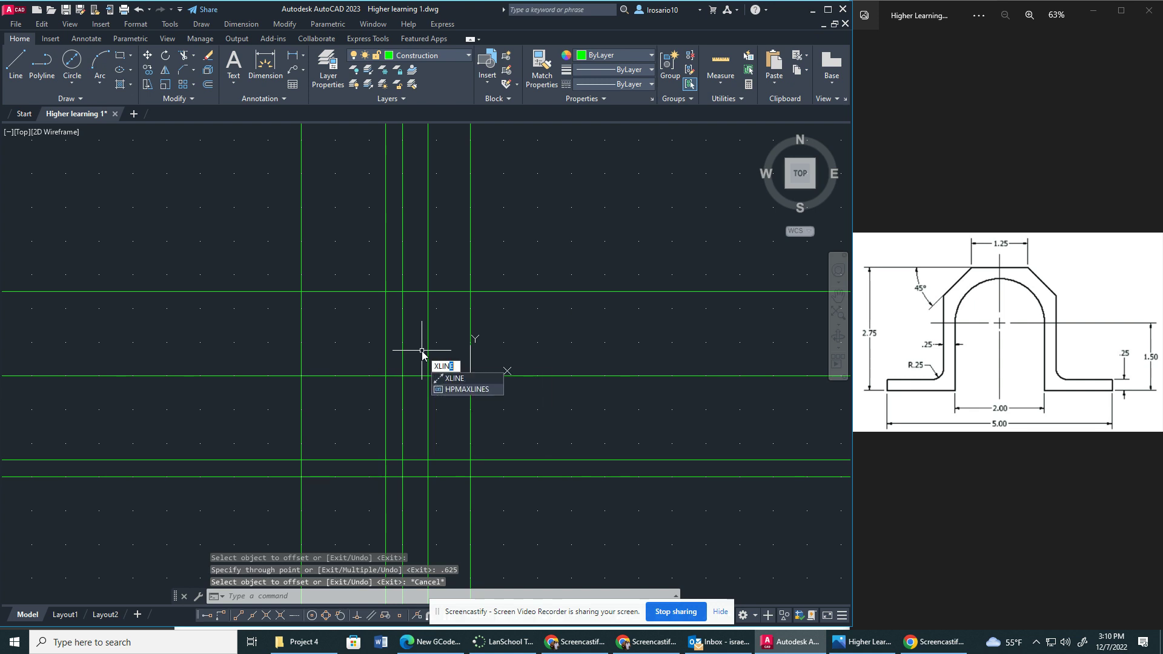
pyautogui.press('Return')
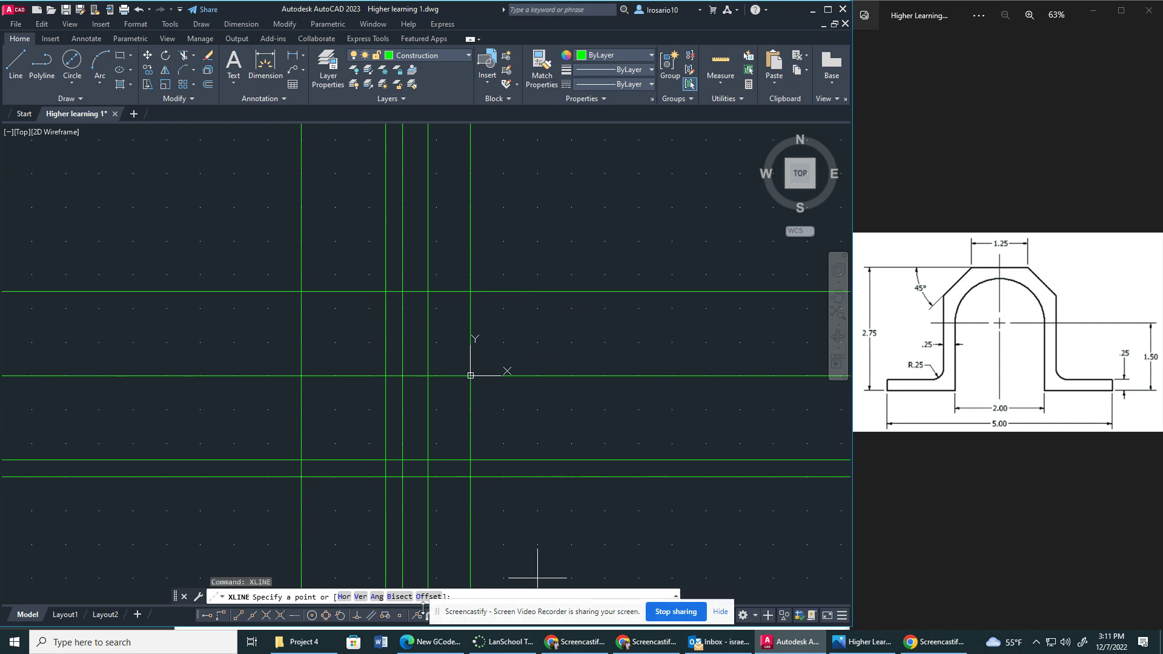
pyautogui.click(720, 613)
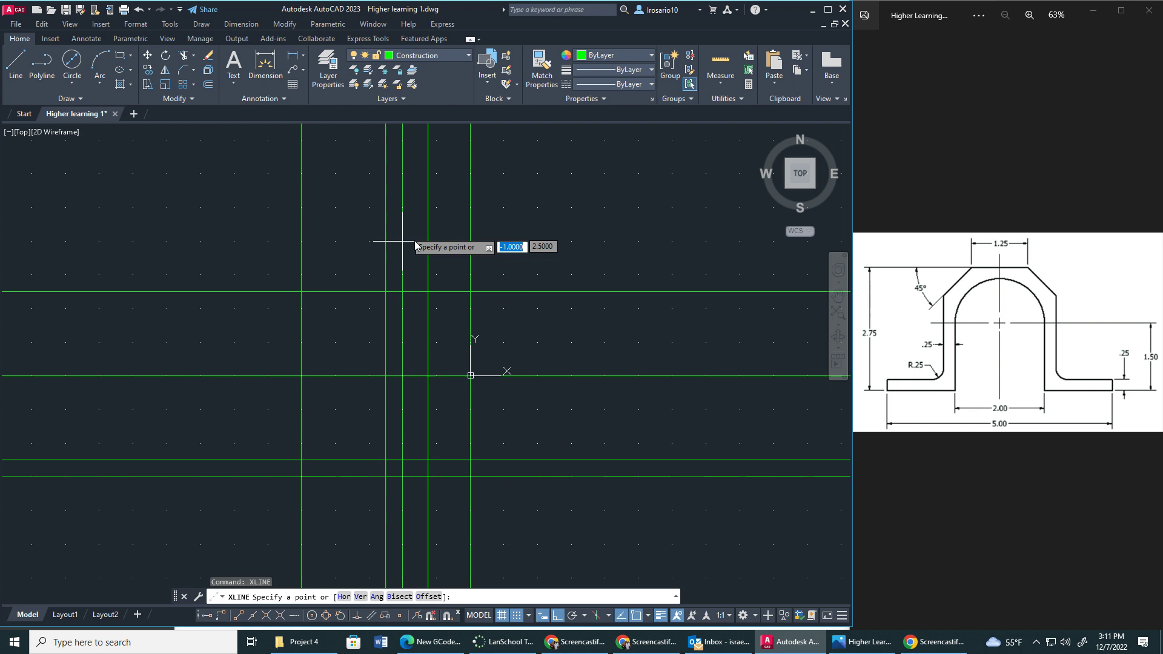
pyautogui.click(522, 616)
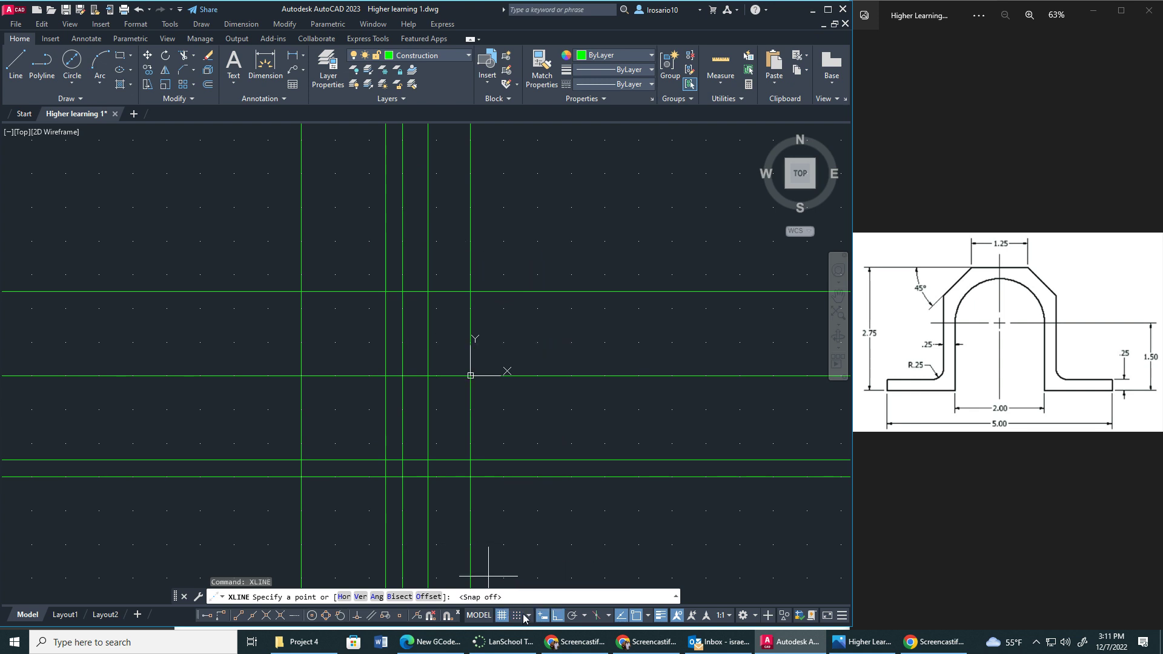
pyautogui.click(429, 294)
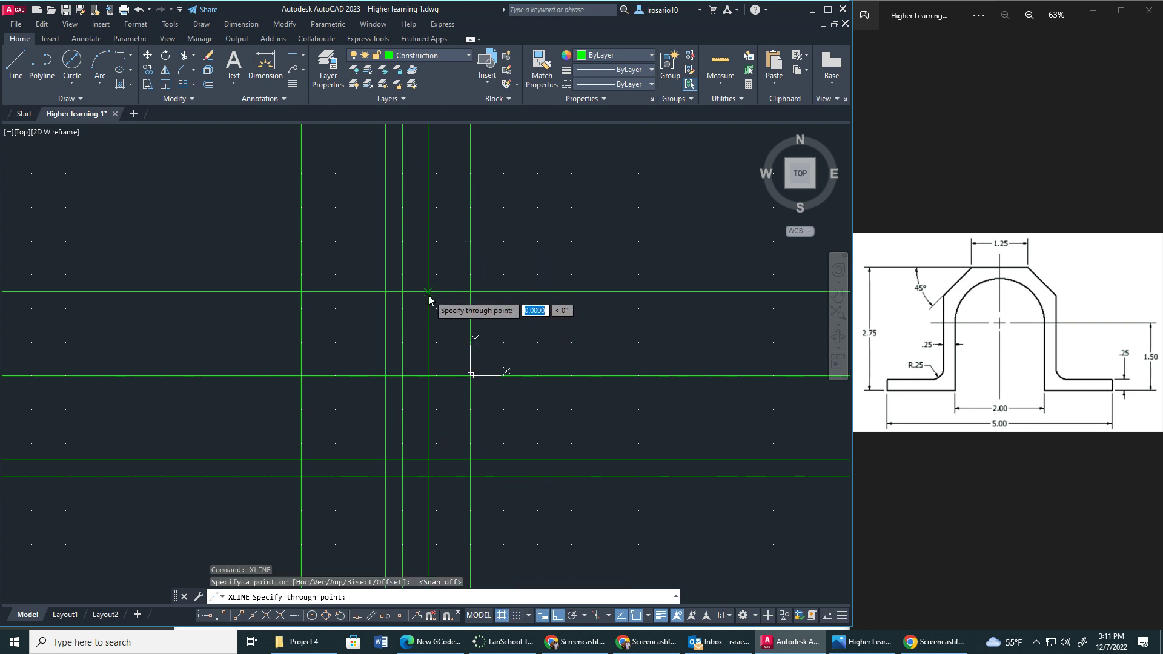
pyautogui.click(558, 617)
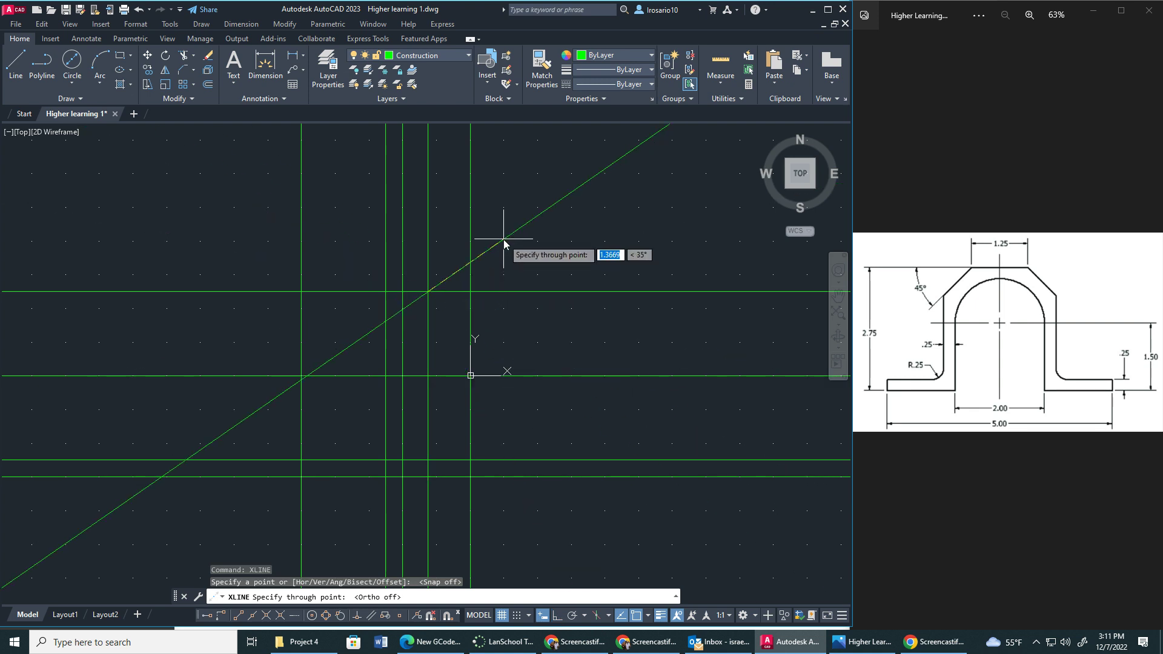
pyautogui.press('Tab')
pyautogui.press('Return')
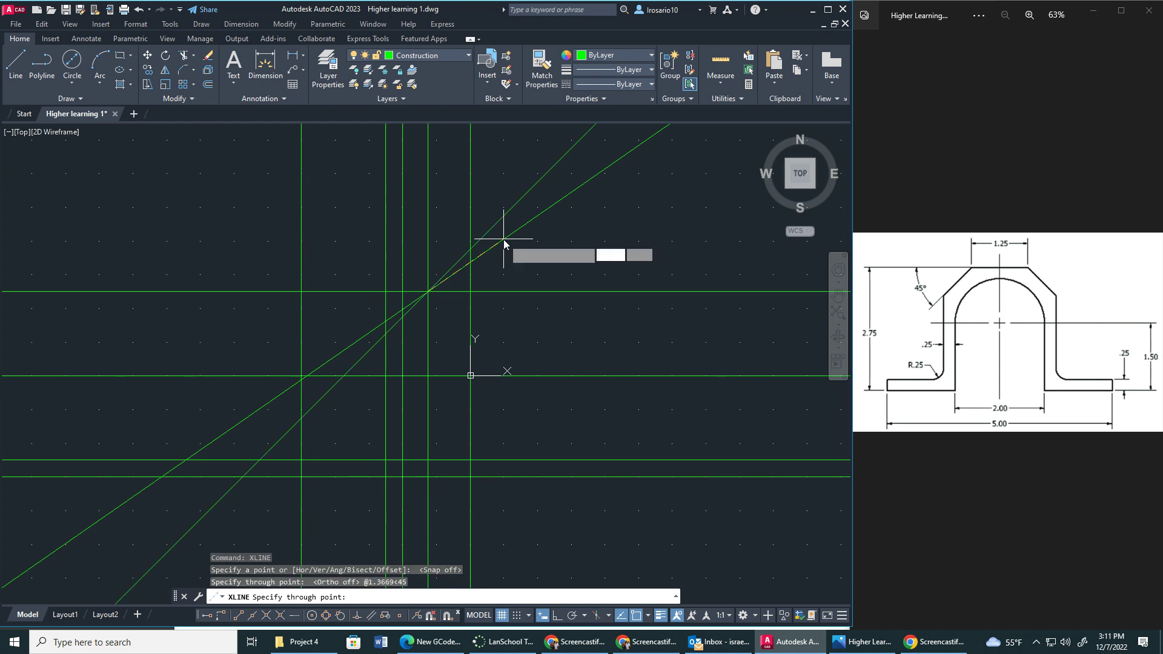
pyautogui.press('Escape')
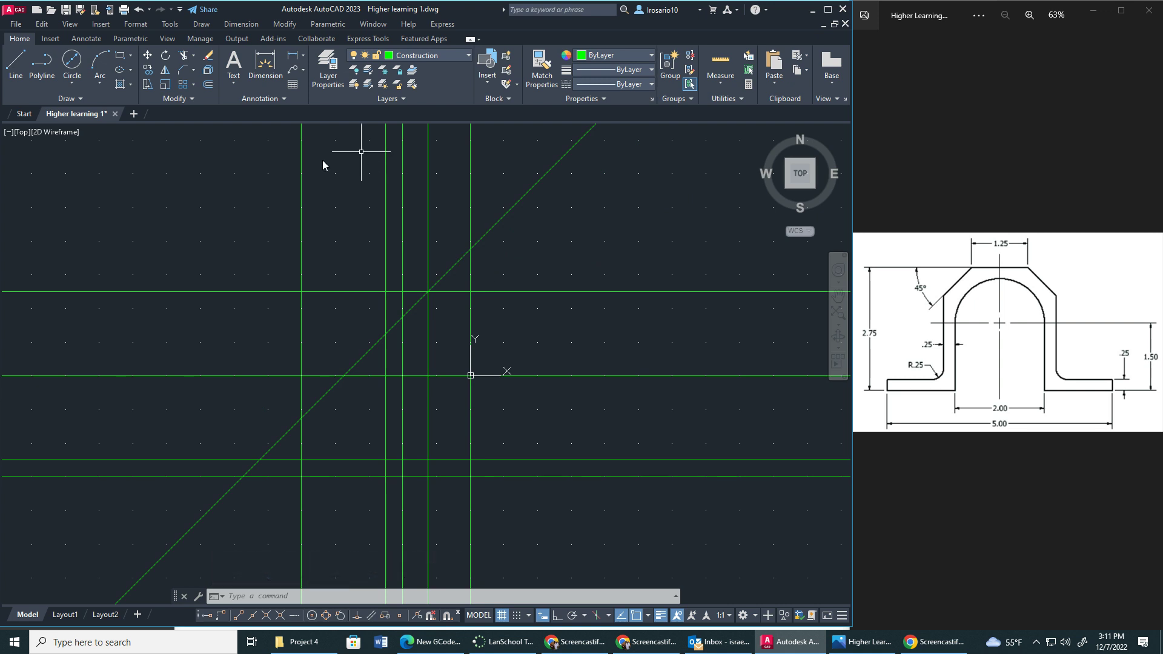
# On the Object layer, draw the top edge and the 45° chamfer with Ortho on.
pyautogui.click(424, 55)
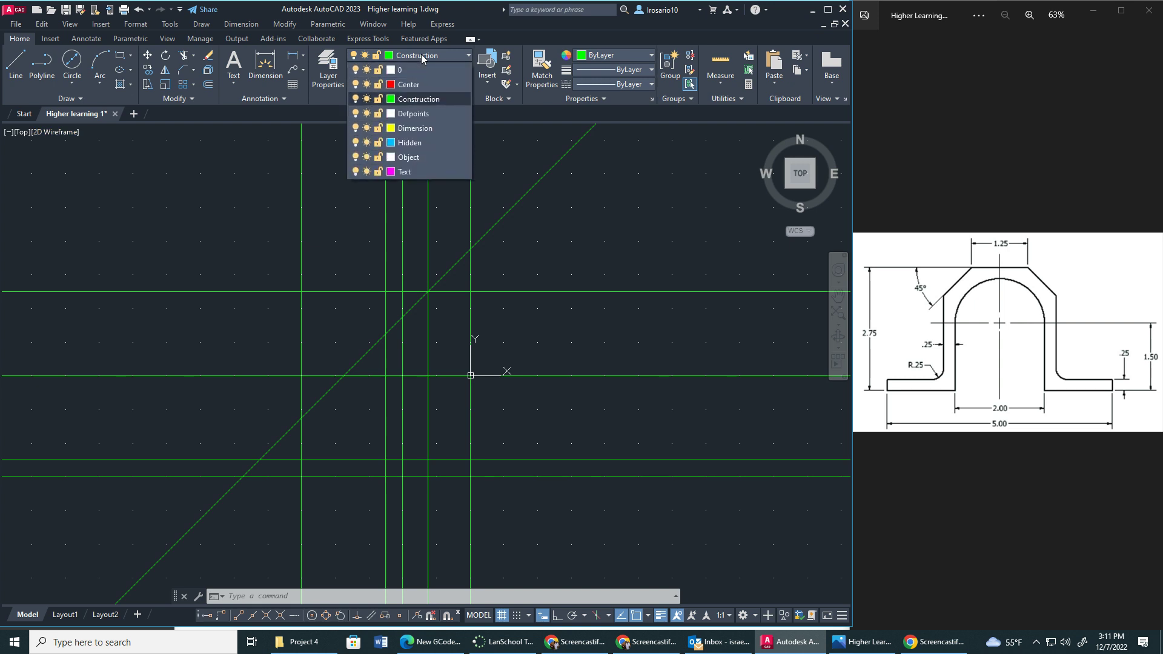
pyautogui.click(410, 157)
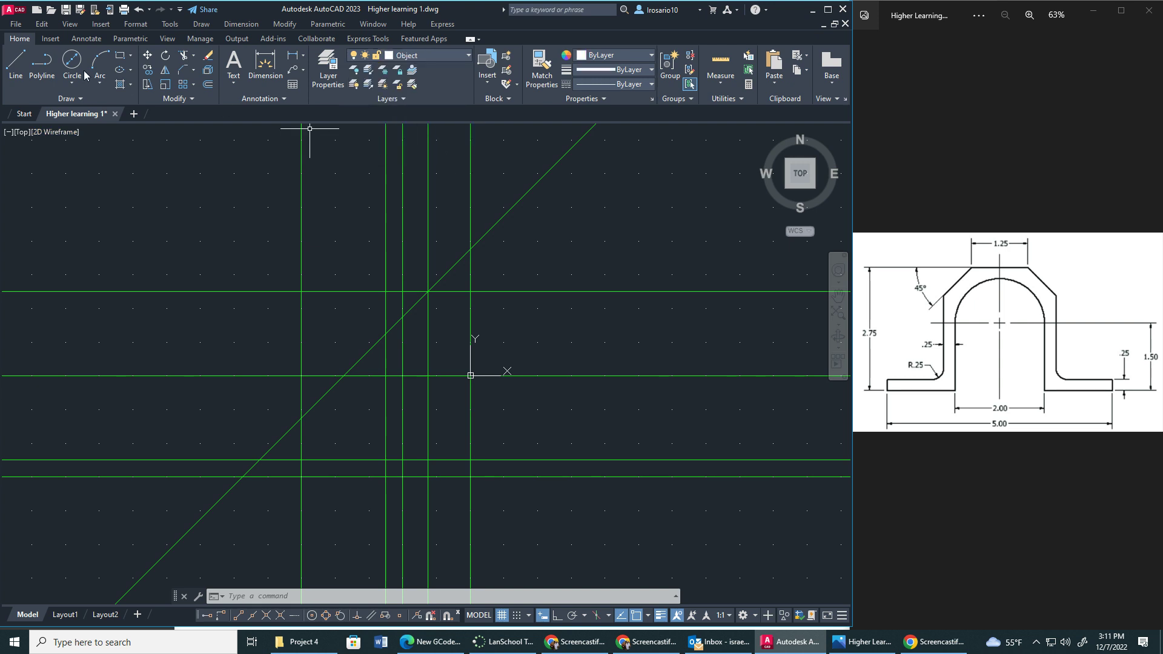
pyautogui.click(14, 64)
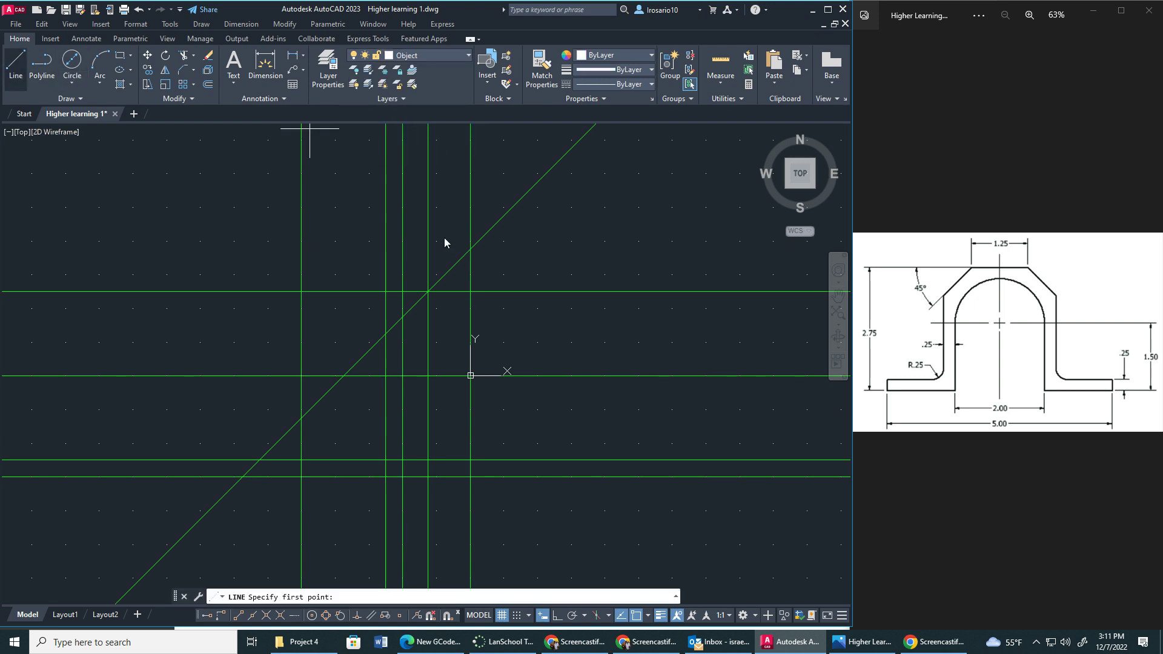
pyautogui.click(470, 296)
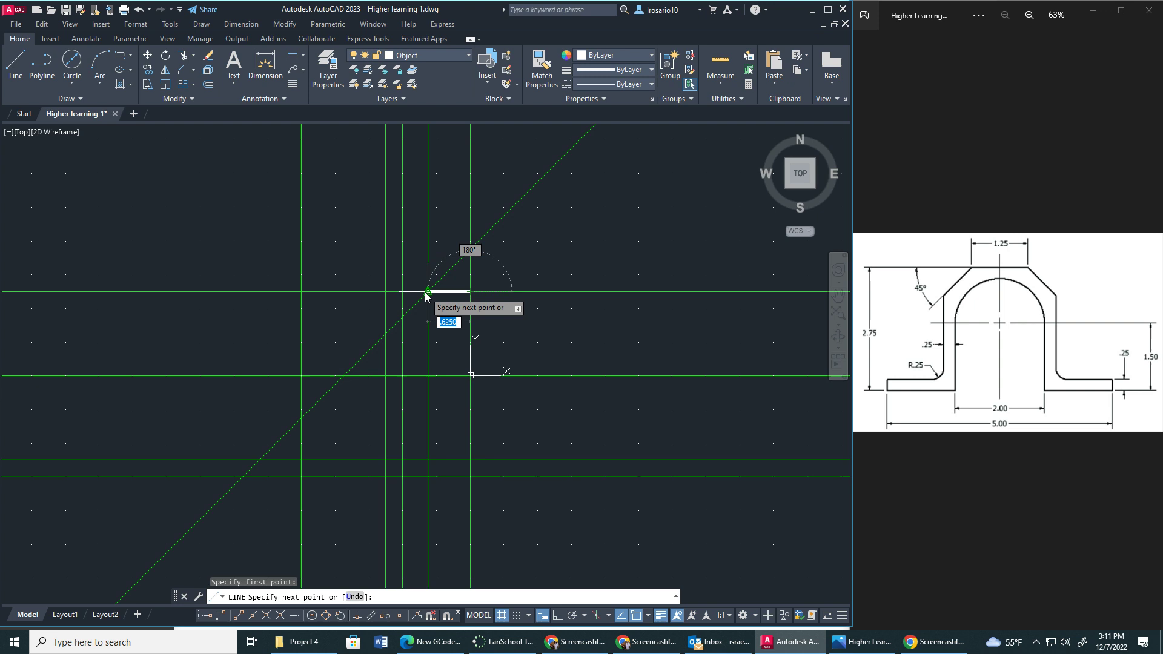
pyautogui.press('F8')
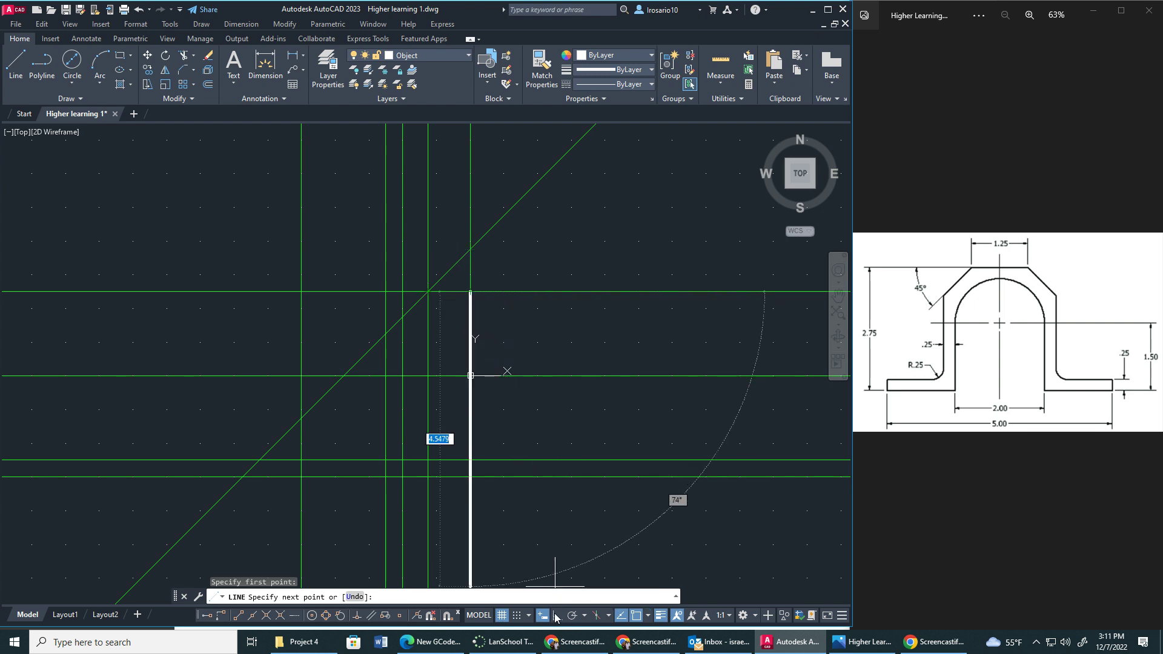
pyautogui.click(428, 293)
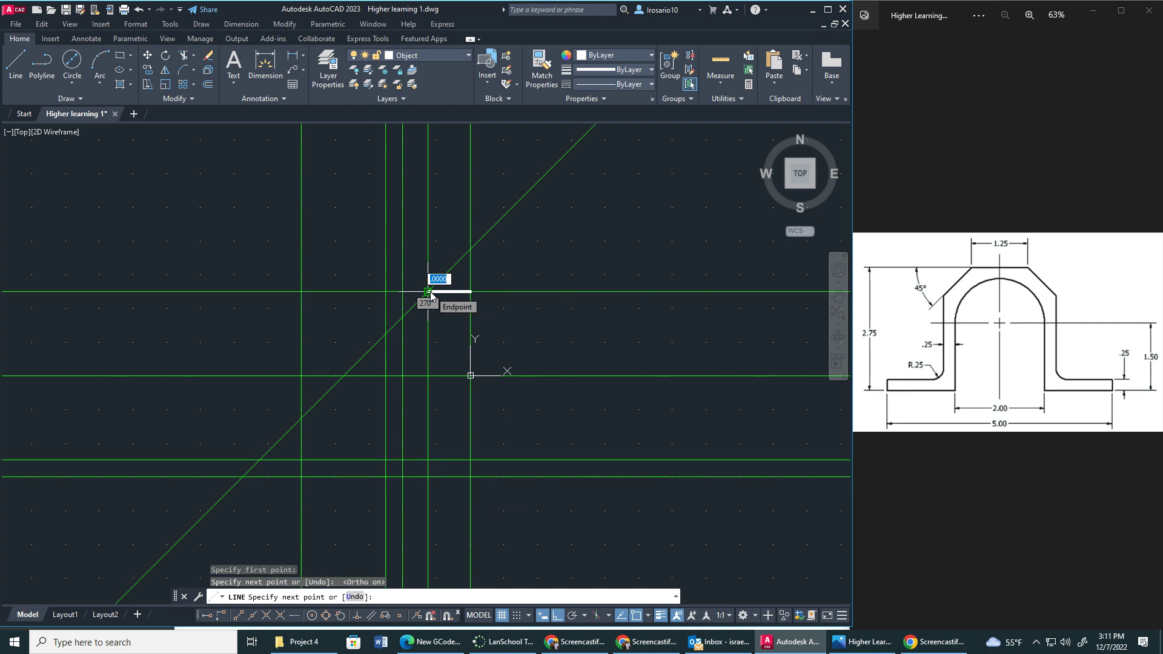
pyautogui.click(428, 334)
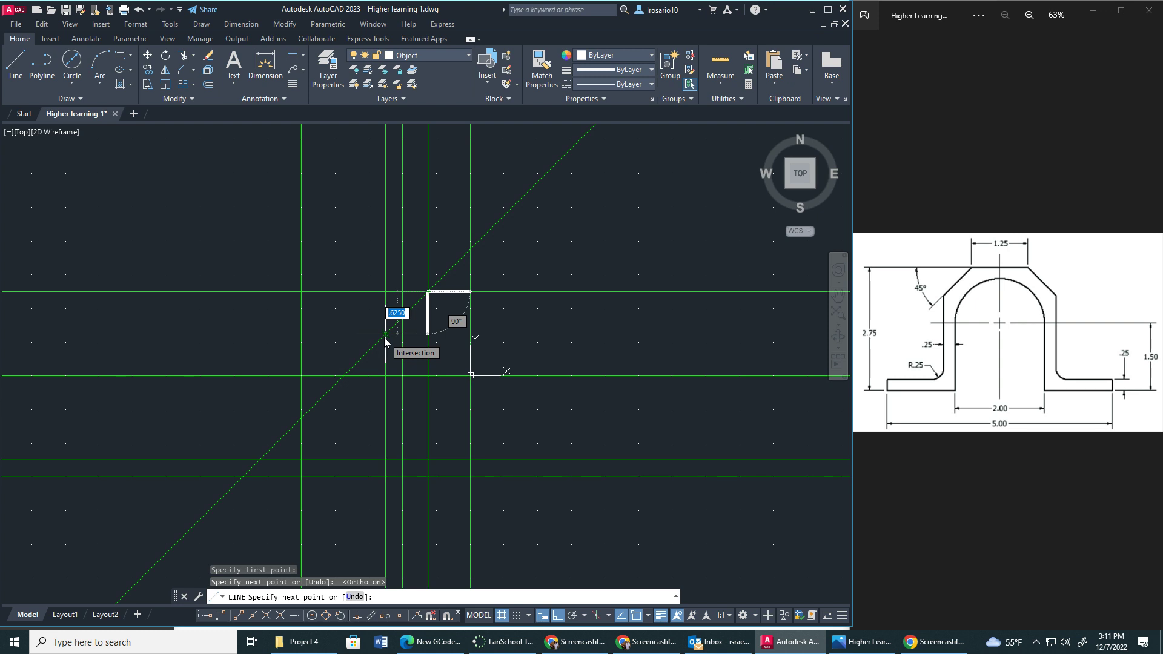
pyautogui.keyDown('shift'); pyautogui.click(385, 341); pyautogui.keyUp('shift')
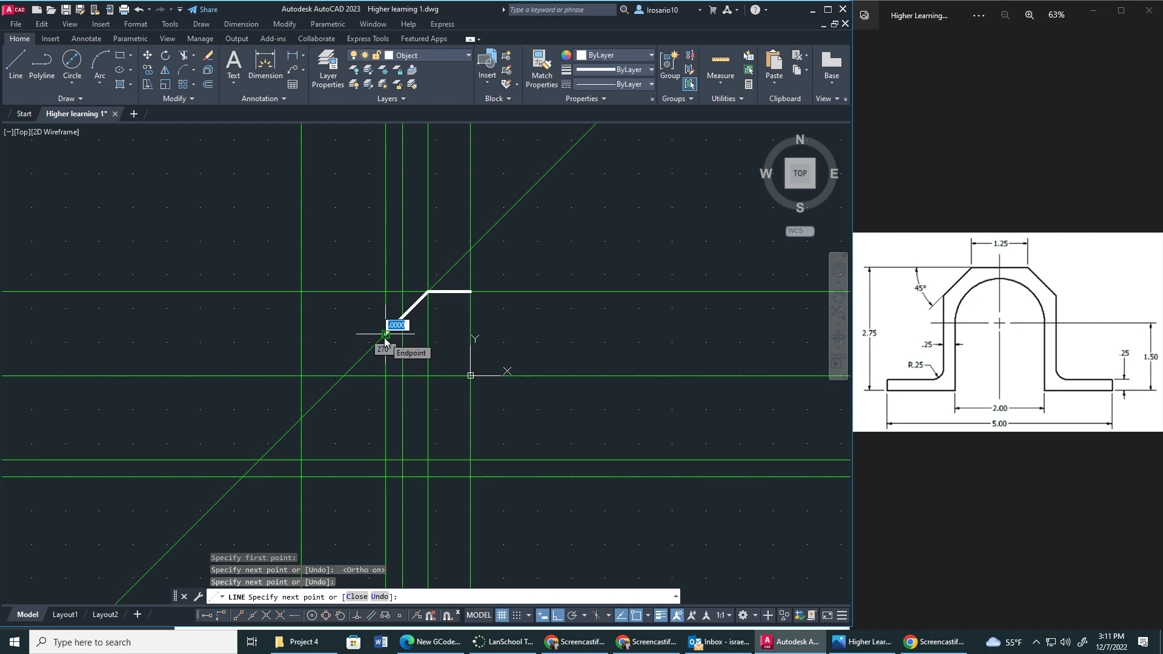
# Draw the outer vertical edge, the foot, and the inner edge up to the centre line.
pyautogui.click(389, 462)
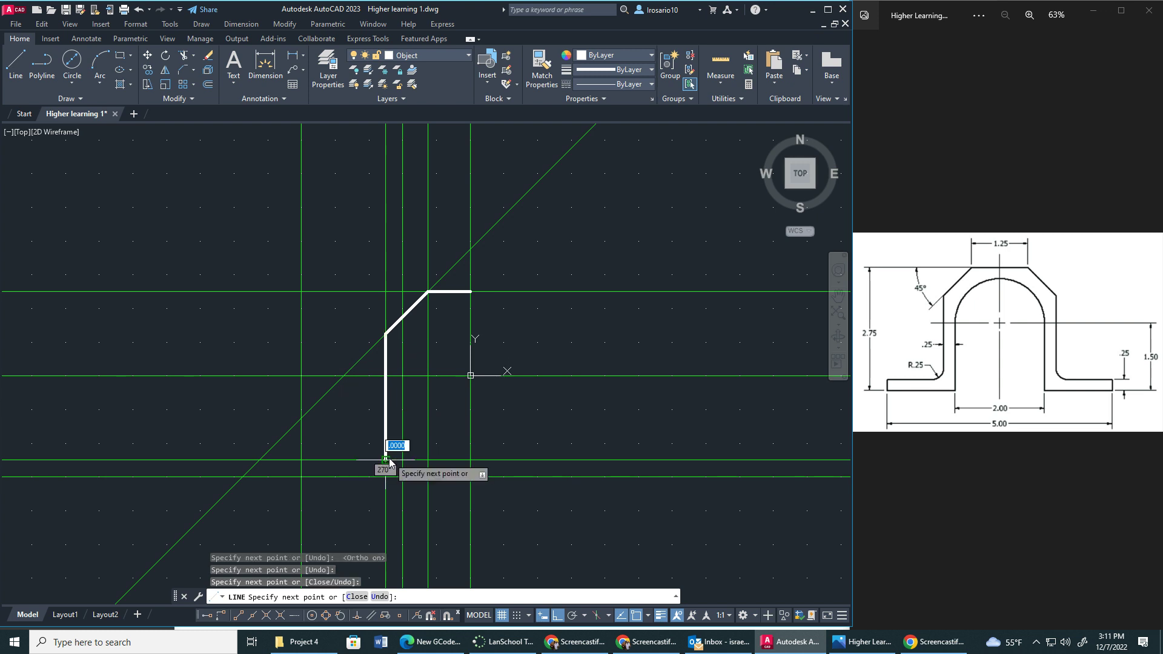
pyautogui.click(303, 461)
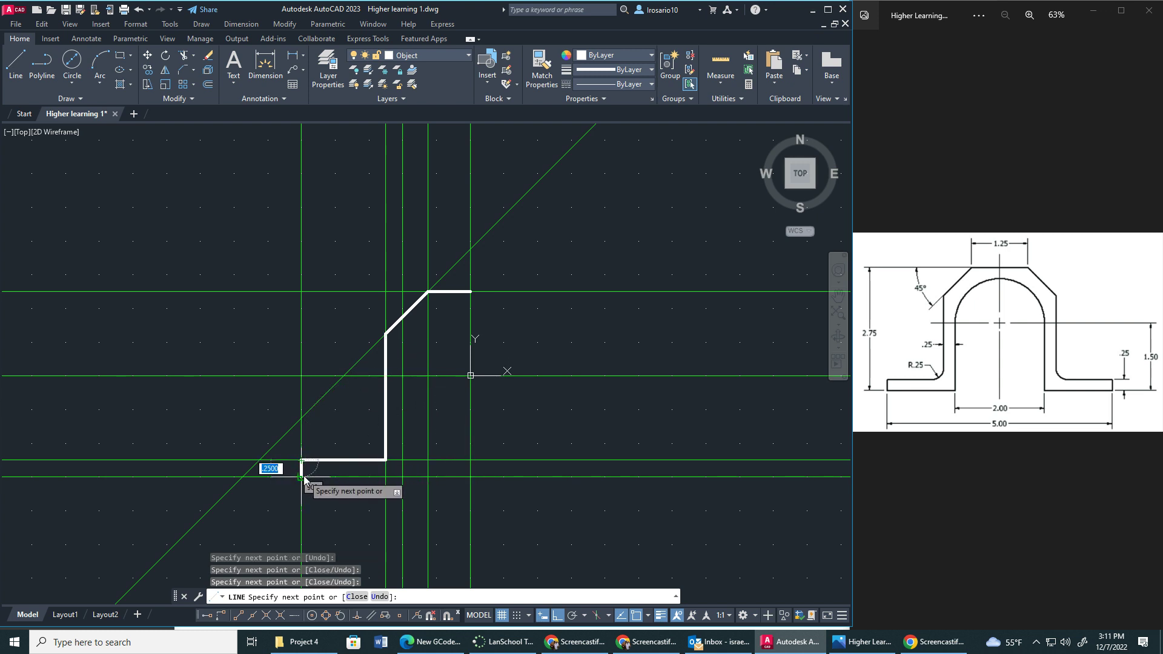
pyautogui.click(302, 477)
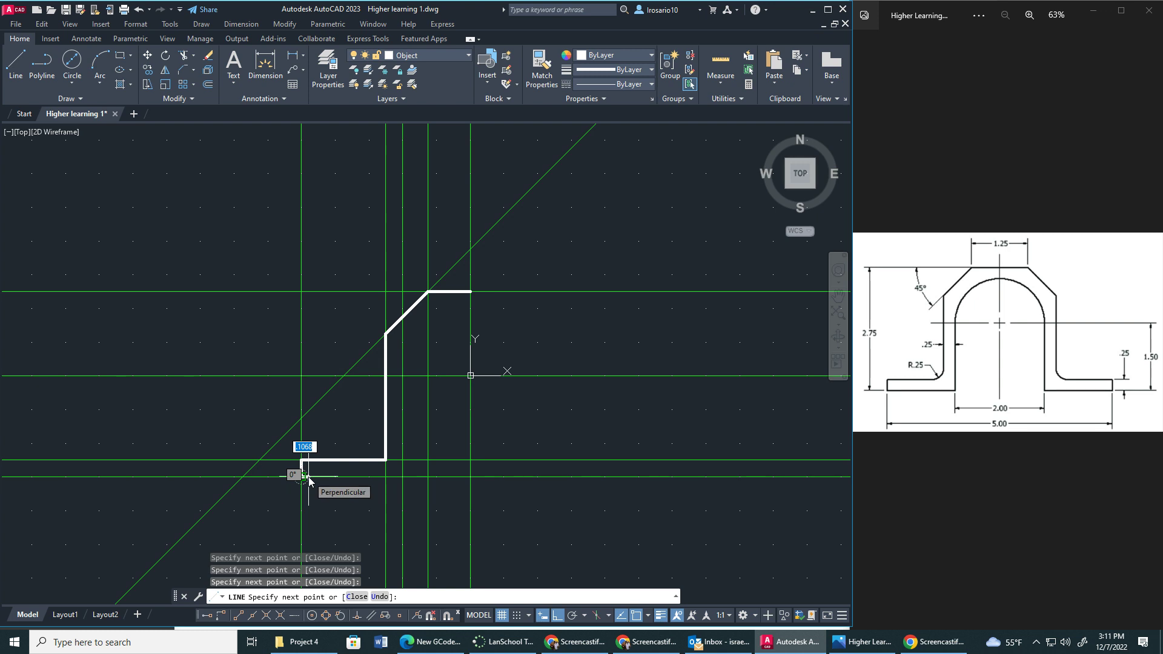
pyautogui.click(402, 477)
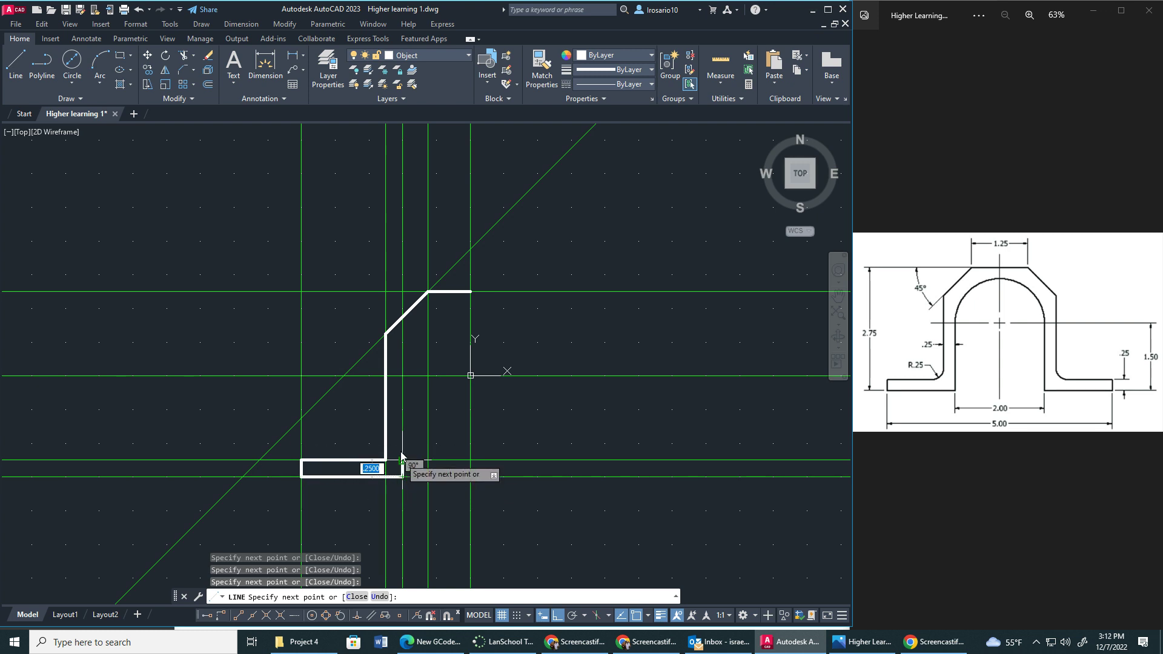
pyautogui.click(402, 376)
pyautogui.press('Escape')
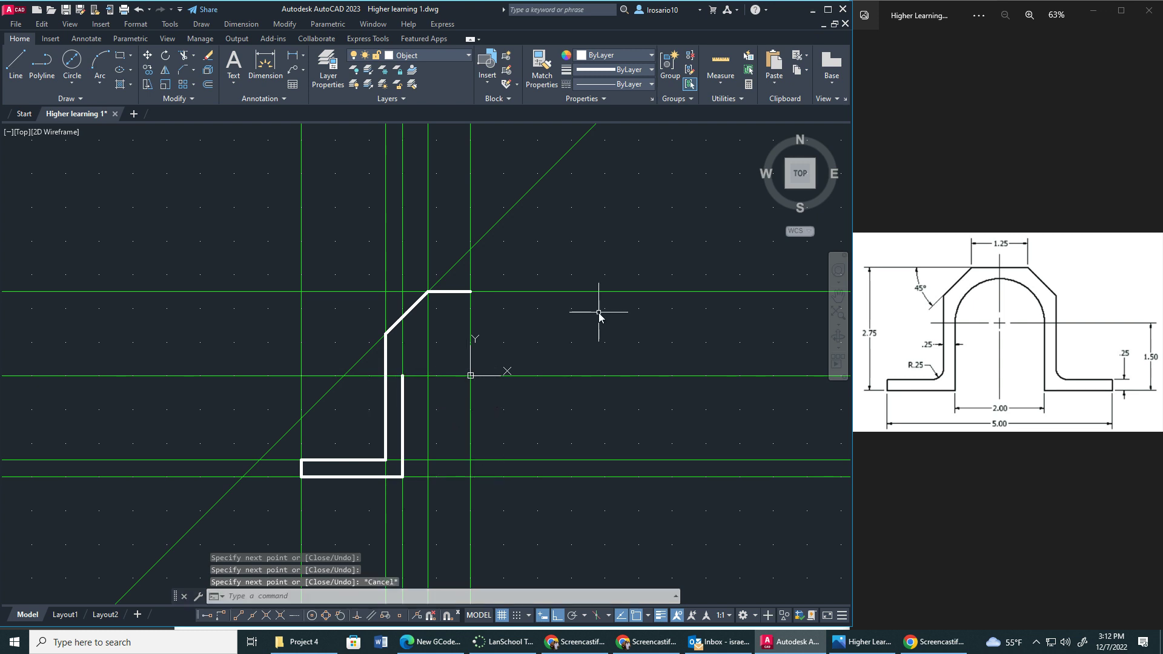
# With Snap on, draw a diameter-2 circle centred at the origin.
pyautogui.click(73, 68)
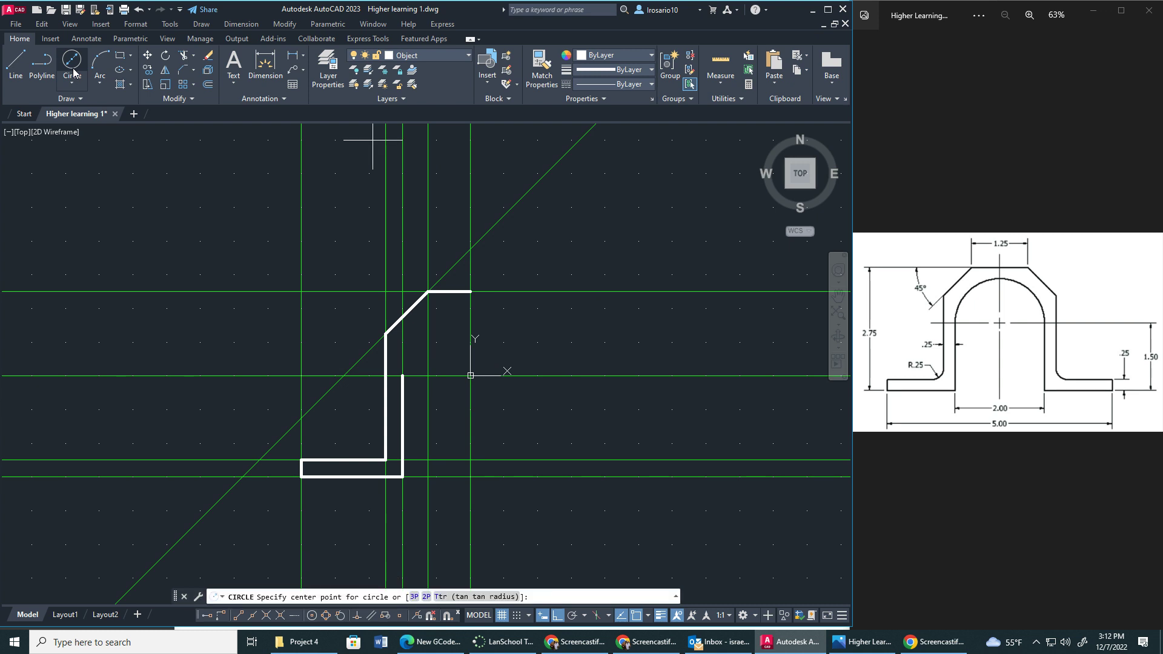
pyautogui.click(516, 615)
pyautogui.click(471, 375)
pyautogui.press('Down')
pyautogui.press('Return')
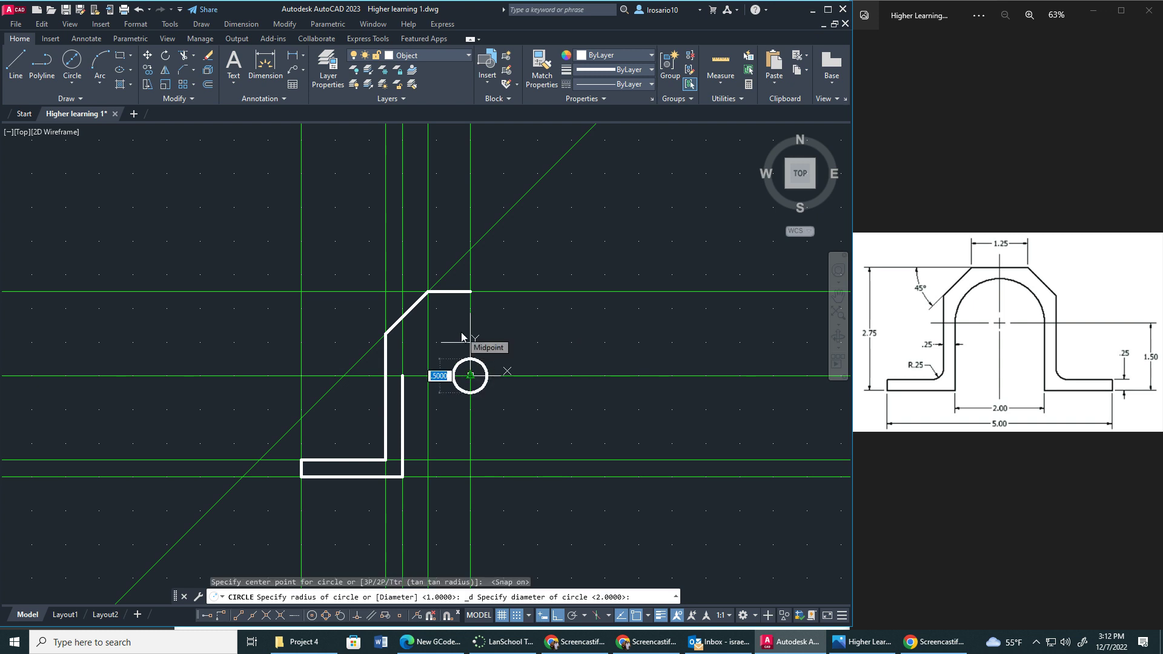
pyautogui.write('2')
pyautogui.press('Return')
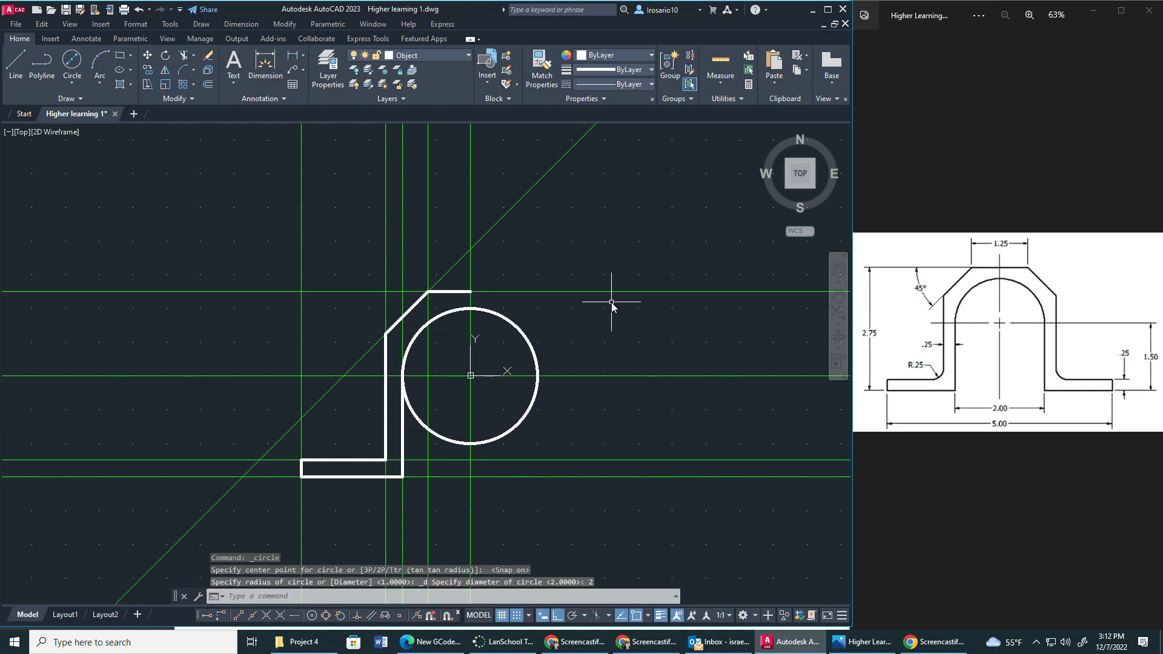
pyautogui.press('Escape')
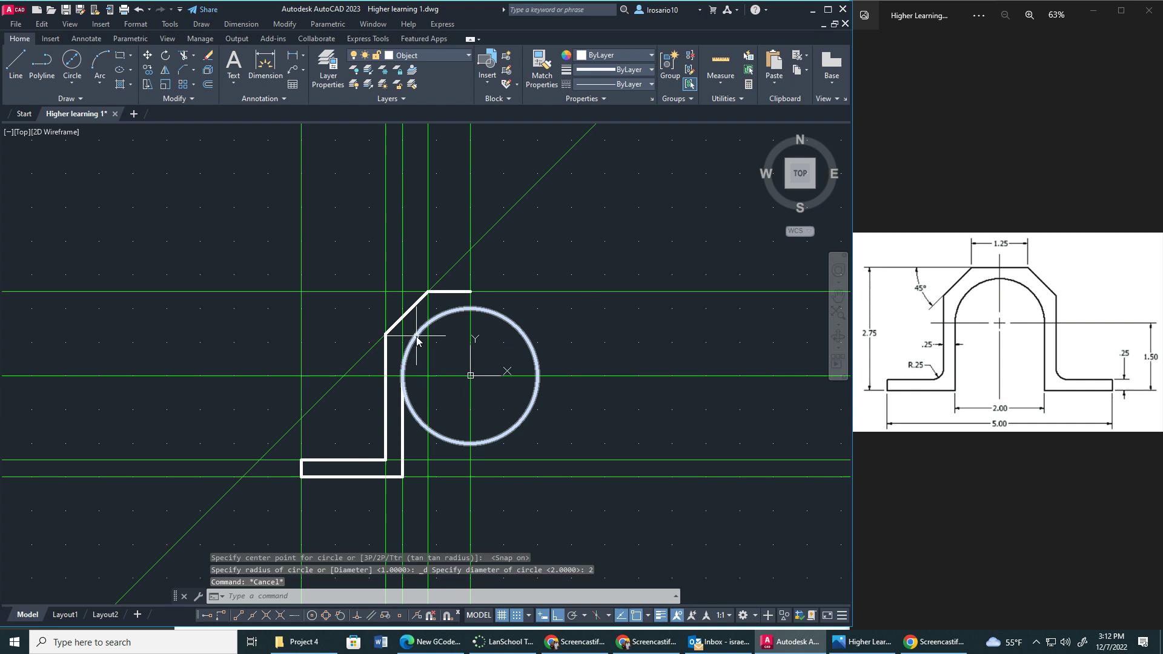
# Trim the circle's upper-right, lower-right and lower-left quarters, keeping the upper-left arc.
pyautogui.click(432, 56)
pyautogui.click(432, 55)
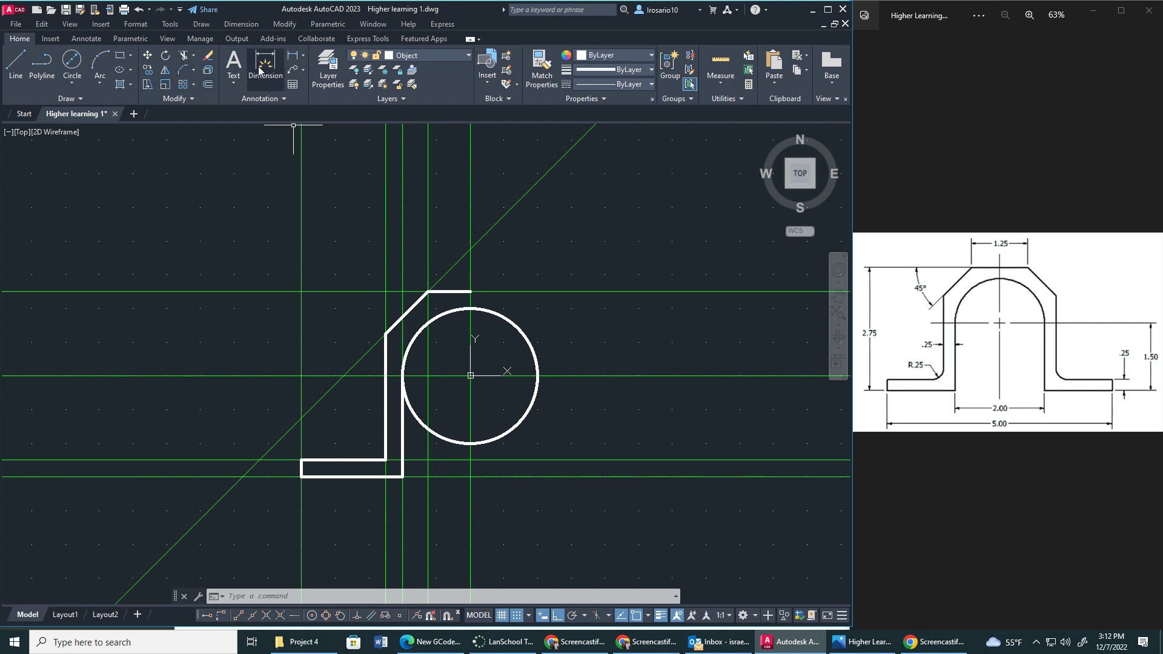
pyautogui.click(185, 57)
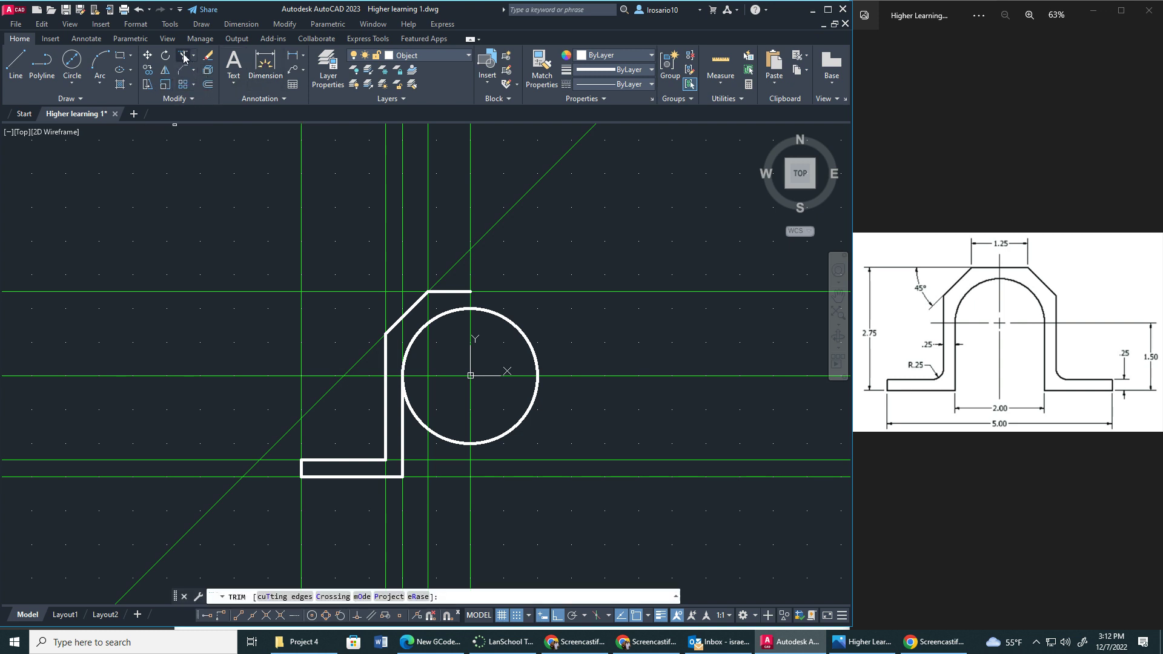
pyautogui.click(495, 315)
pyautogui.moveTo(533, 418)
pyautogui.mouseDown()
pyautogui.moveTo(488, 436)
pyautogui.moveTo(517, 432)
pyautogui.moveTo(447, 447)
pyautogui.mouseUp()
pyautogui.click(417, 417)
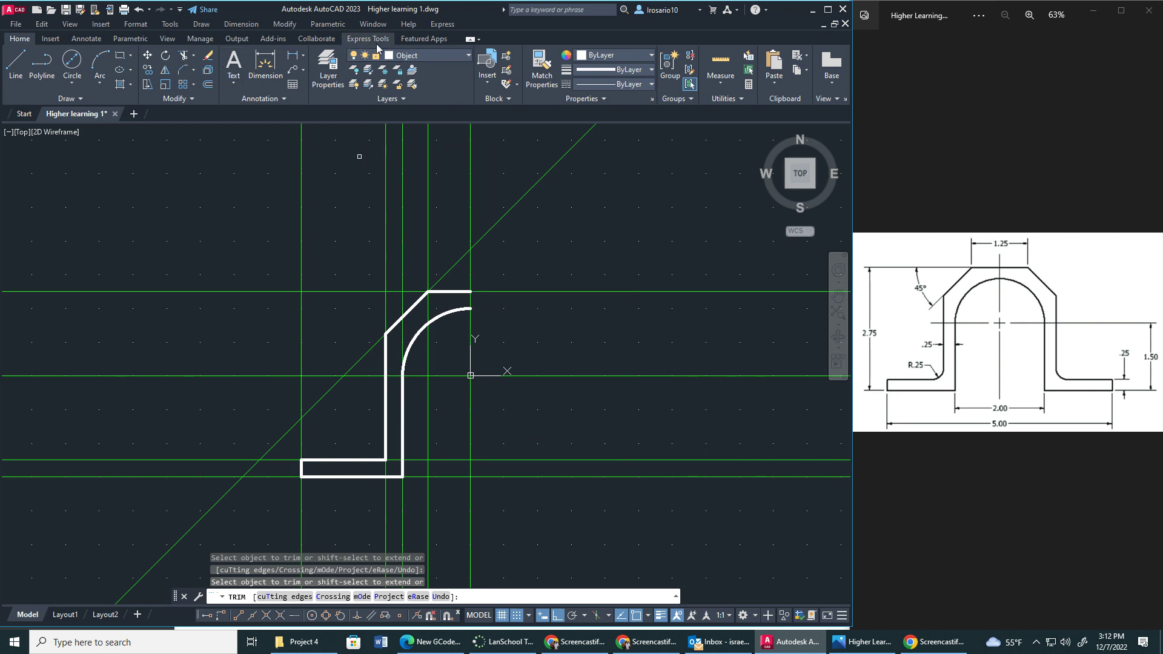
pyautogui.click(419, 55)
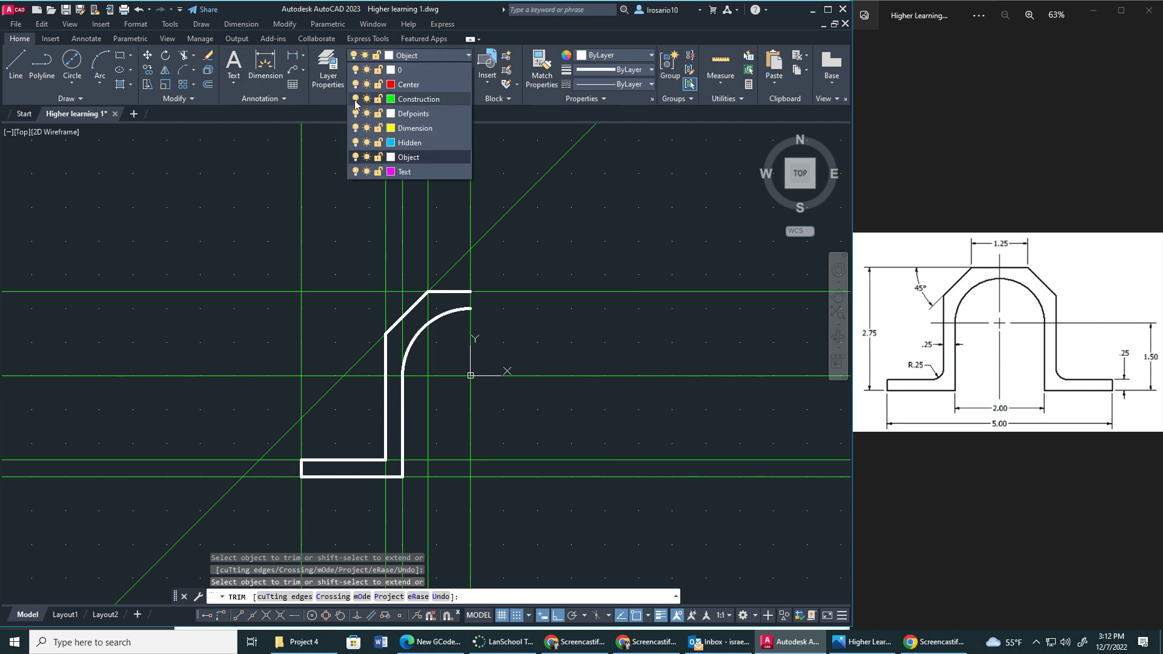
# Turn off the Construction layer, check the reference drawing, and end TRIM.
pyautogui.click(355, 100)
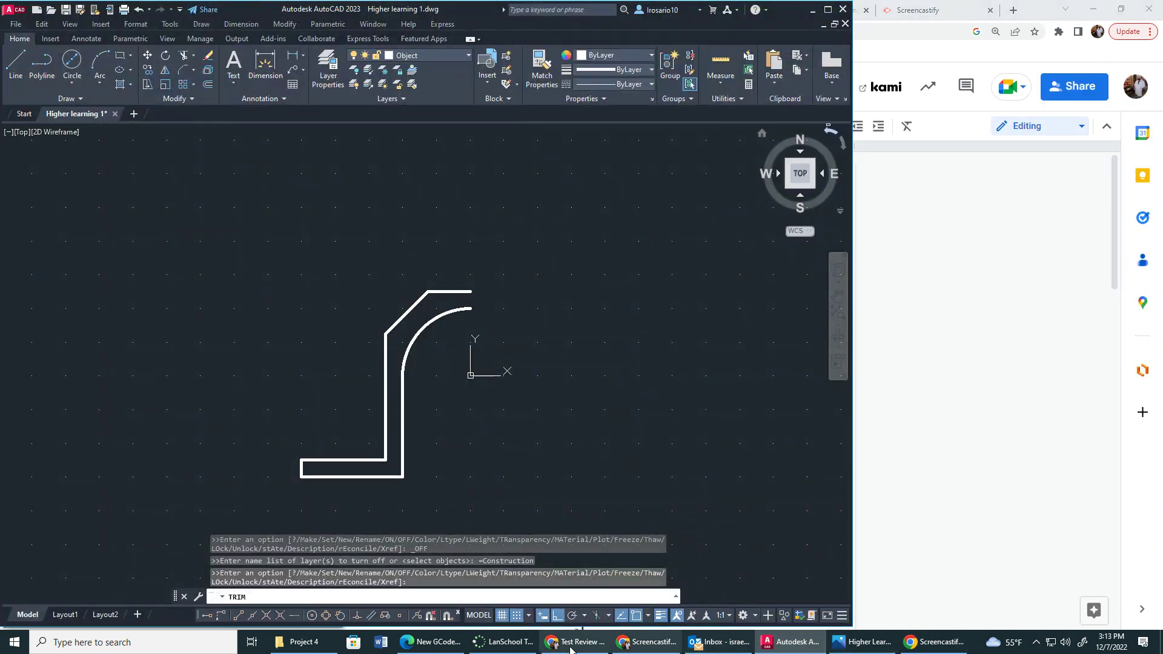
pyautogui.click(869, 642)
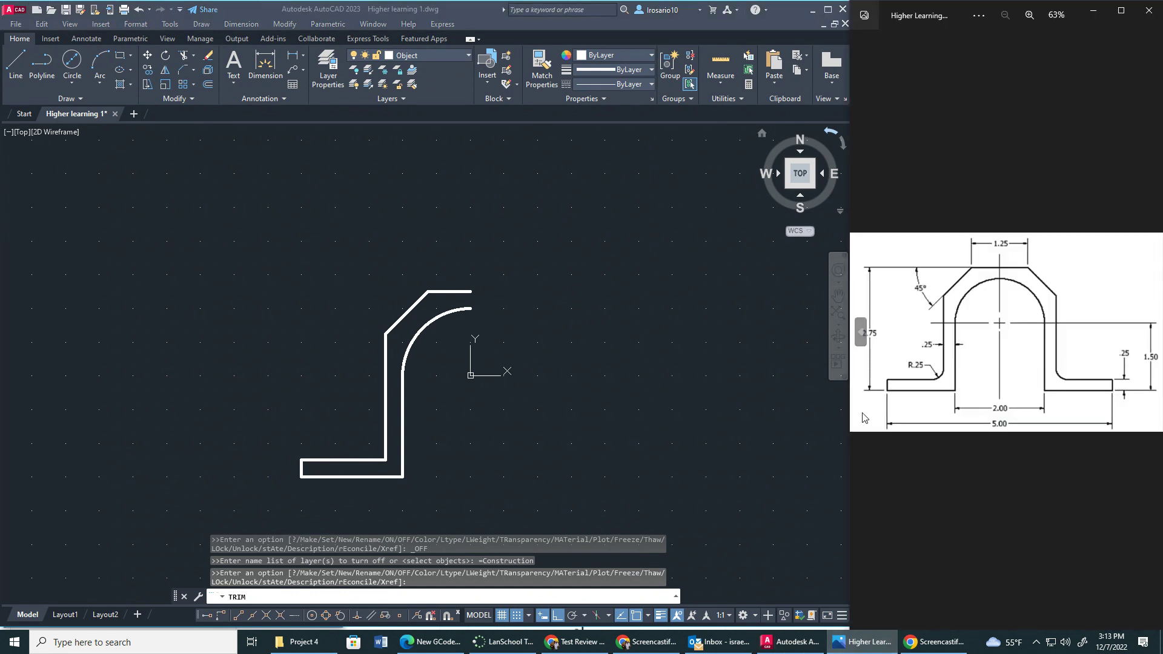
pyautogui.click(450, 16)
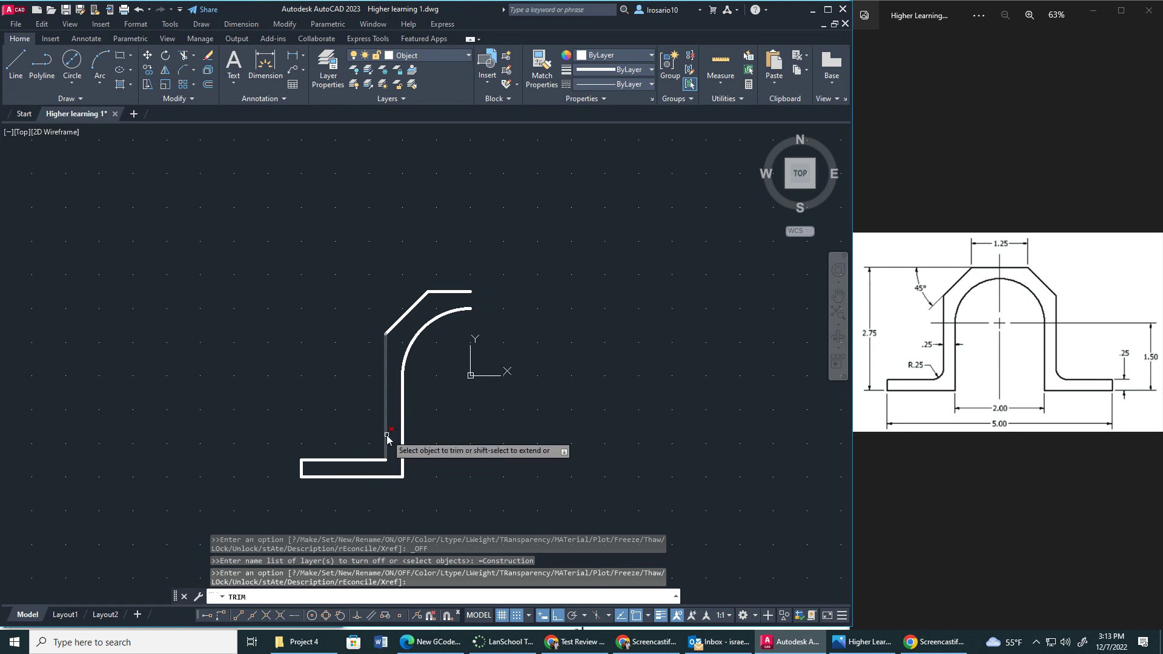
pyautogui.press('Escape')
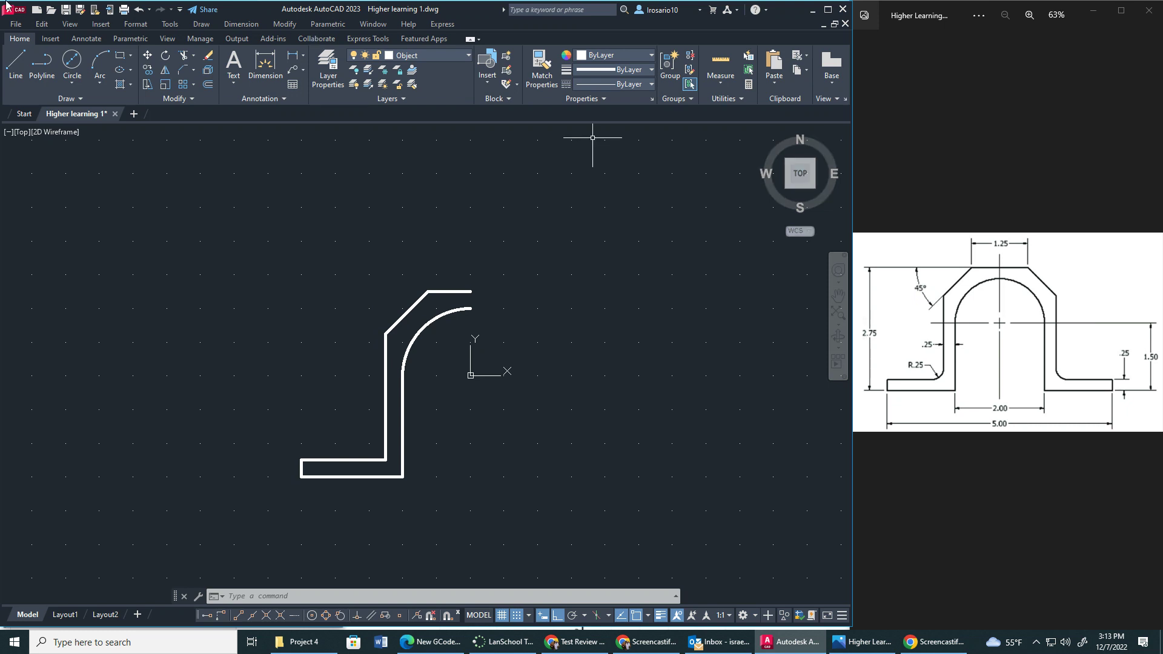
# Choose Fillet from the fillet/chamfer dropdown.
pyautogui.click(195, 73)
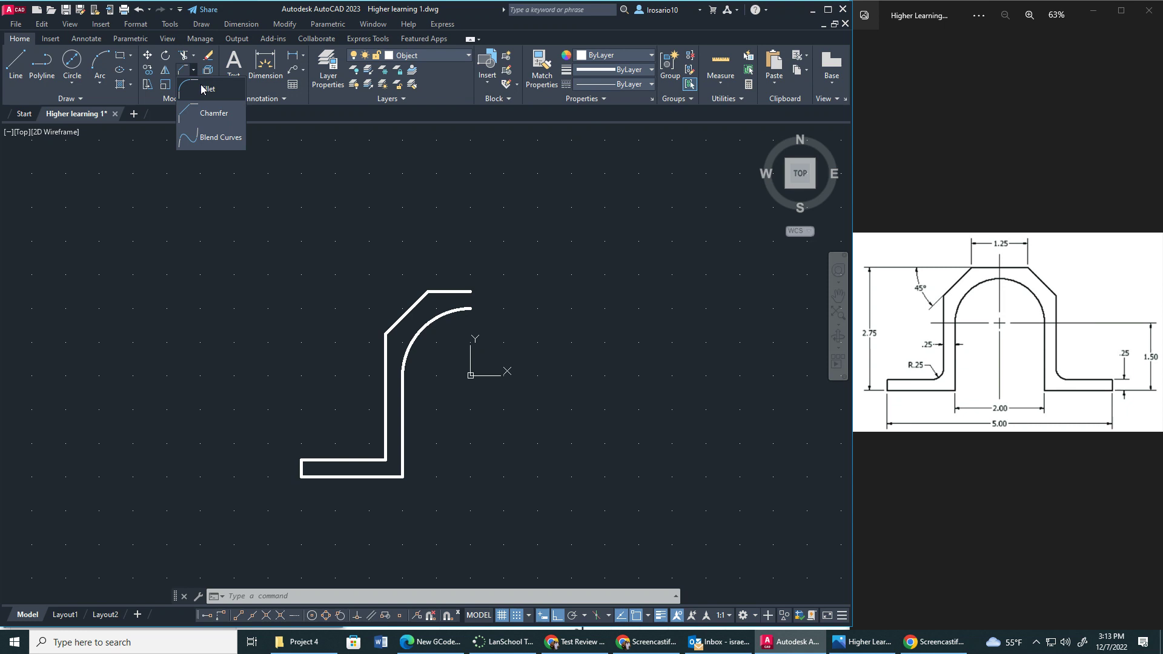
pyautogui.click(202, 89)
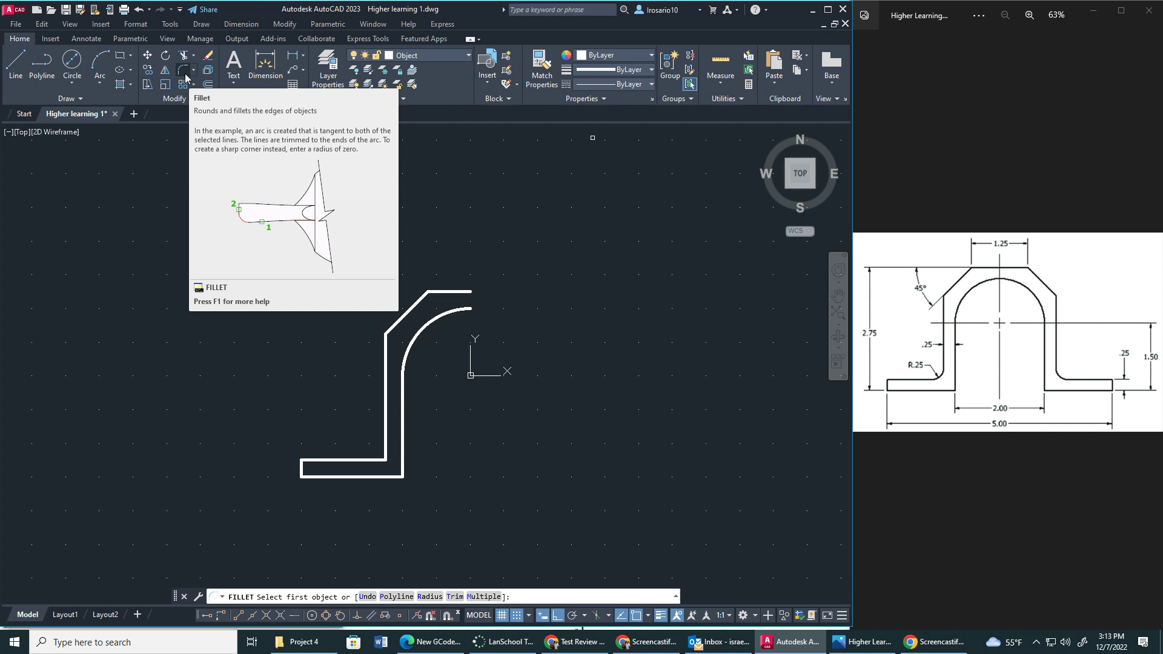
pyautogui.click(193, 70)
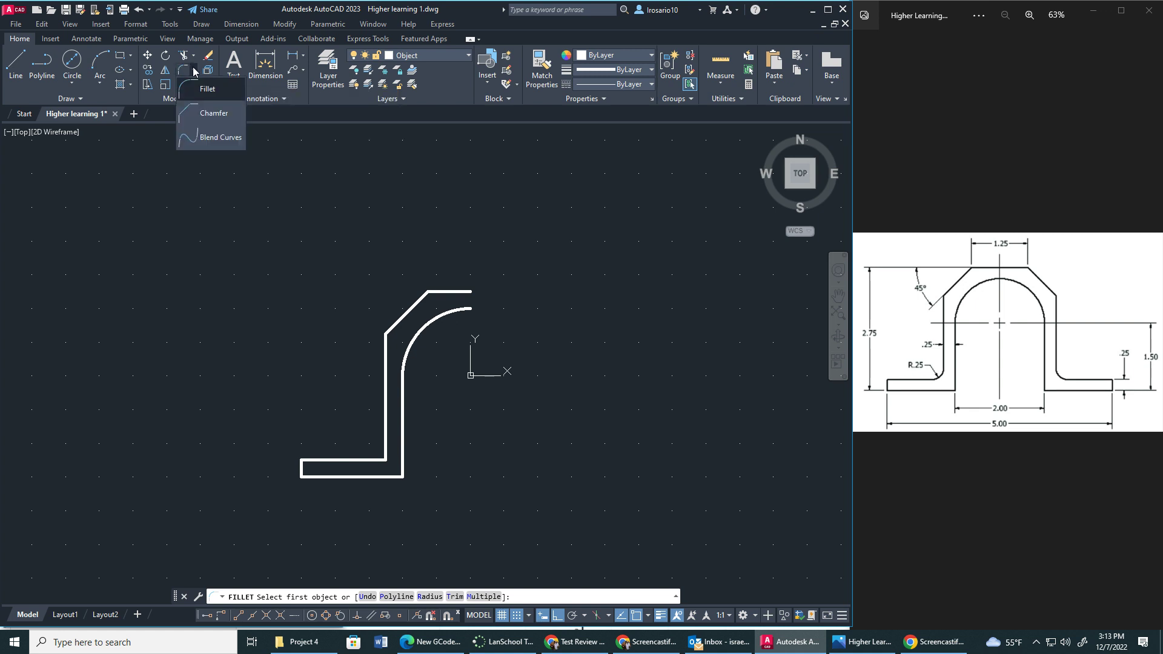
pyautogui.click(215, 113)
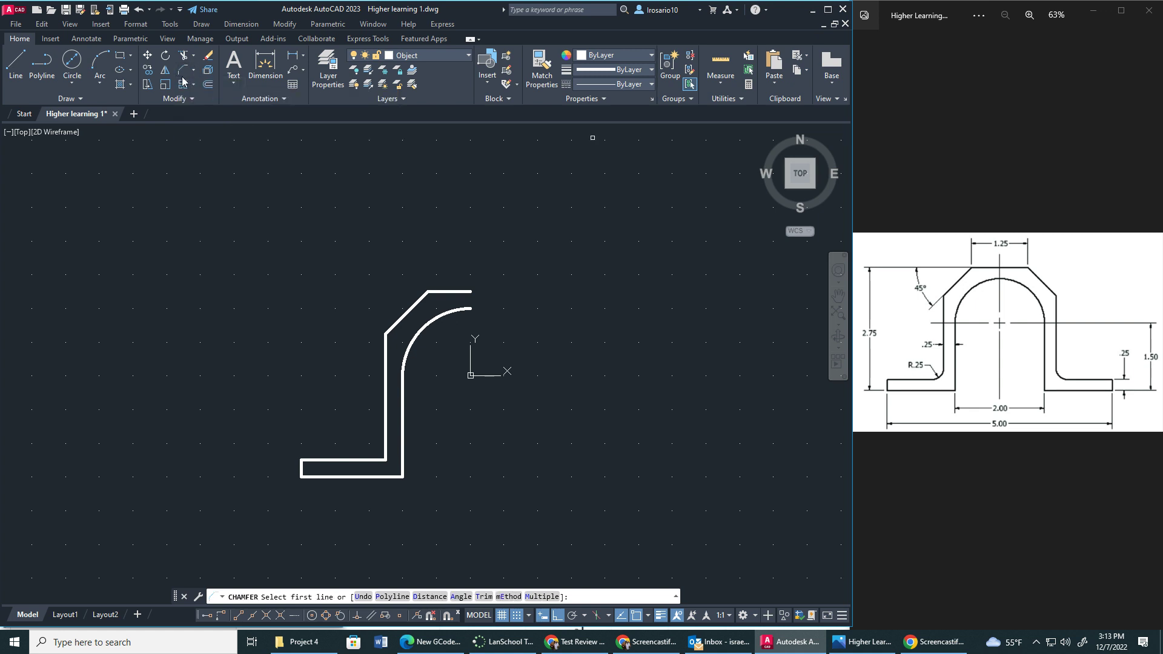
pyautogui.click(194, 70)
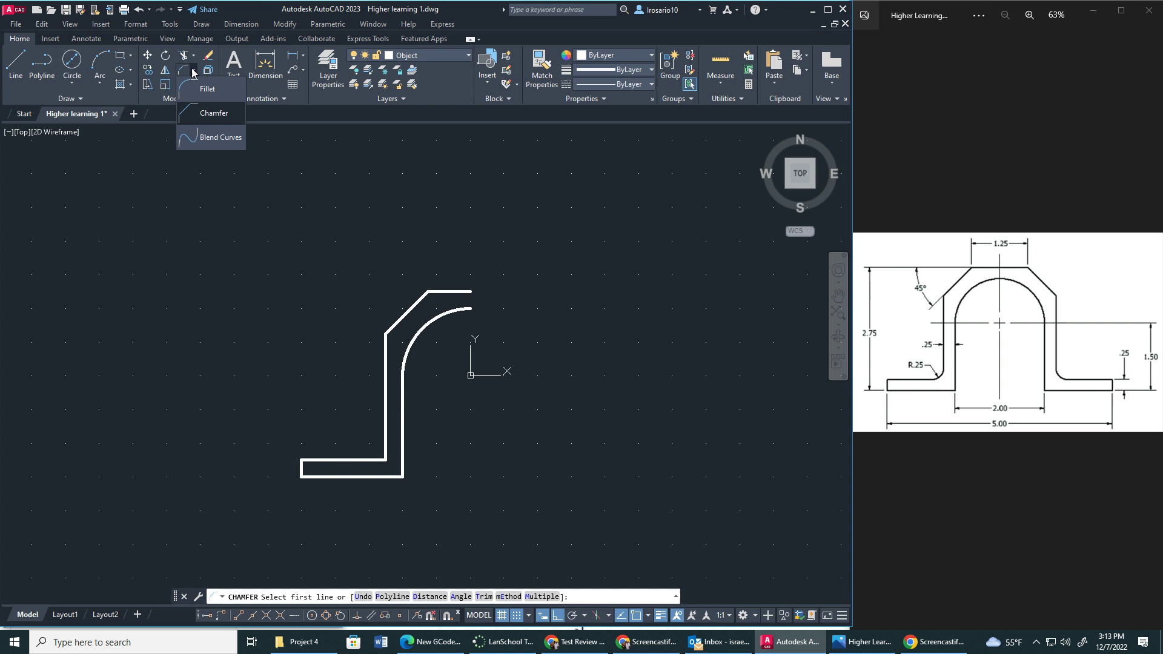
pyautogui.click(213, 87)
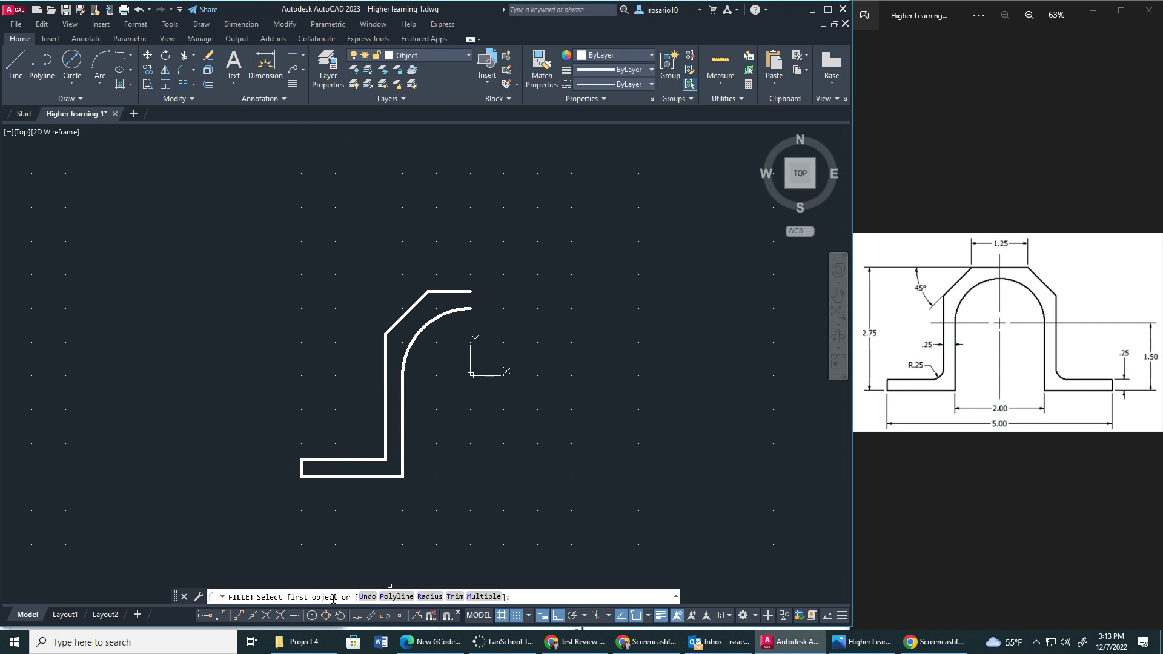
# Round the inner foot corner with a 0.25 radius fillet.
pyautogui.click(431, 597)
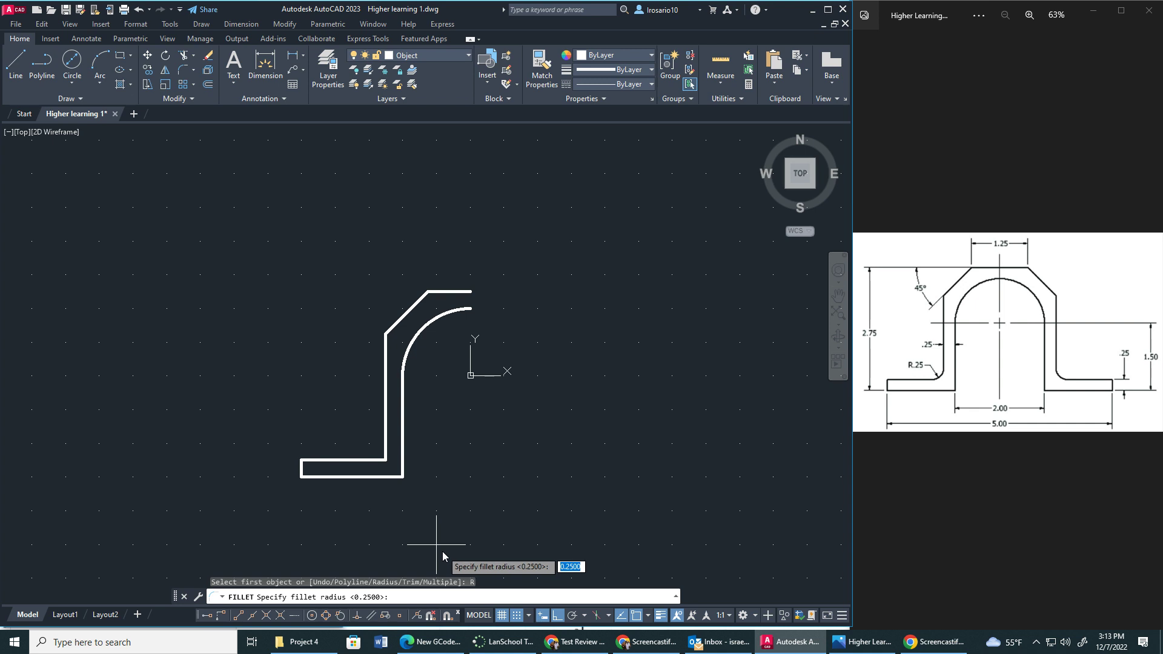
pyautogui.write('.25')
pyautogui.press('Return')
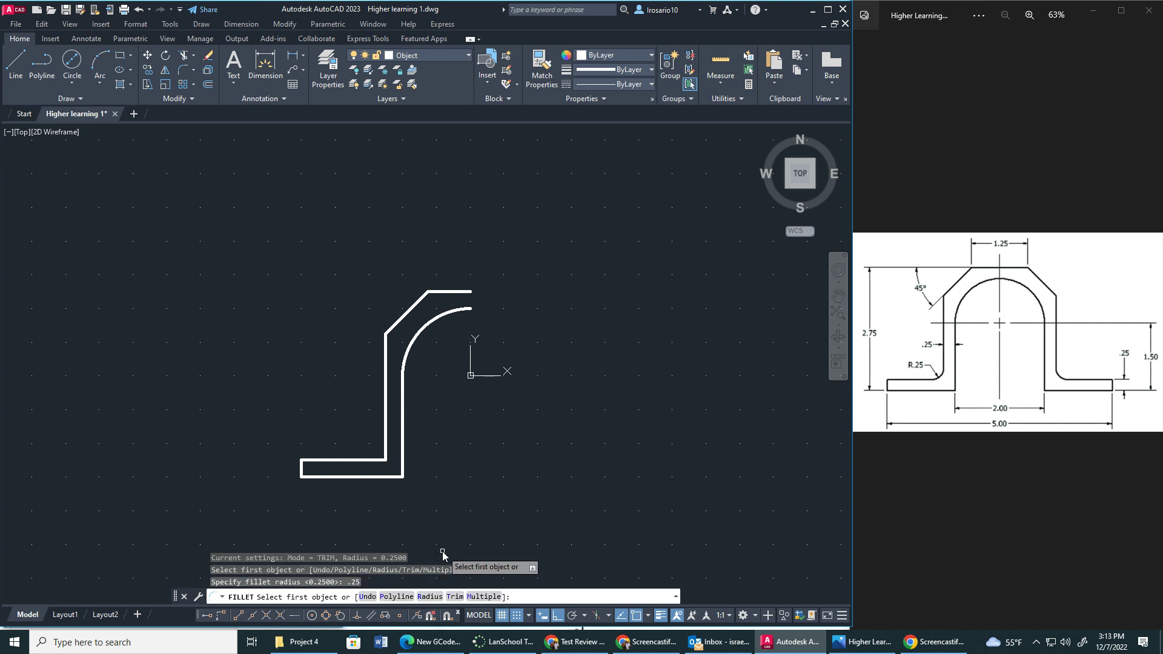
pyautogui.click(370, 460)
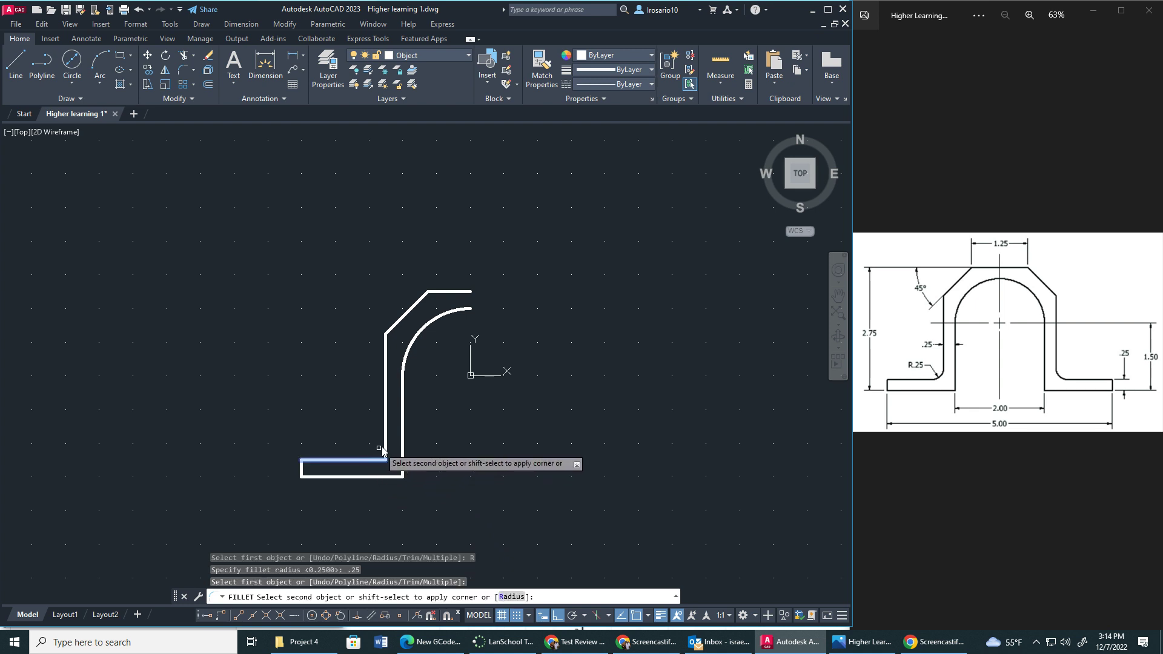
pyautogui.click(387, 445)
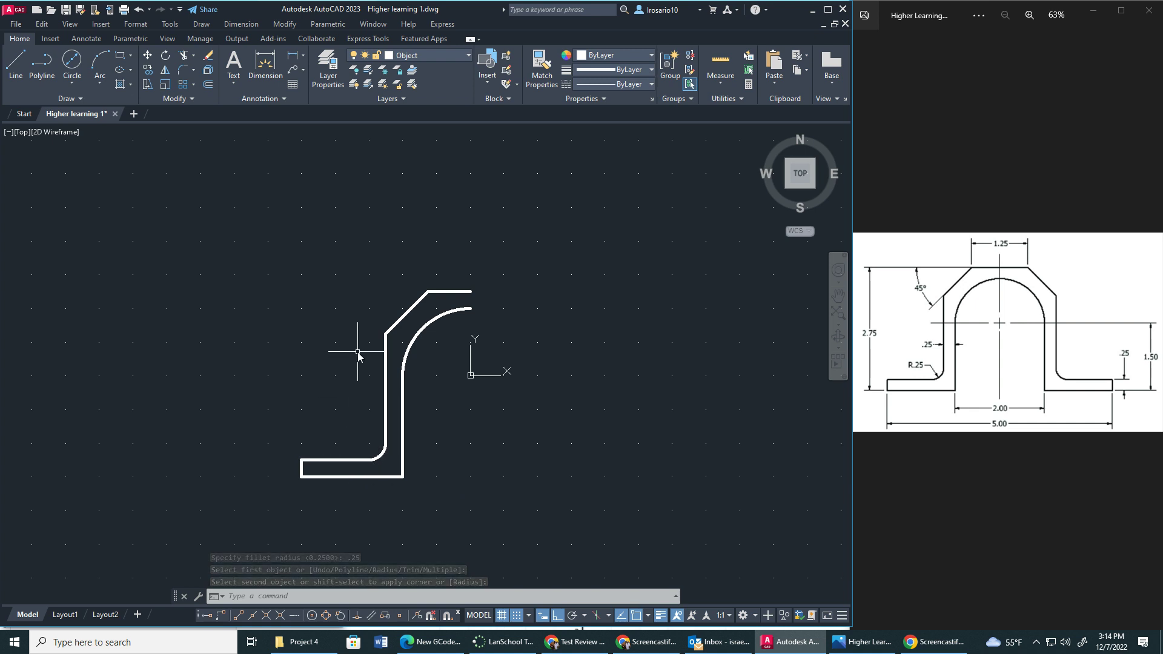
pyautogui.press('Escape')
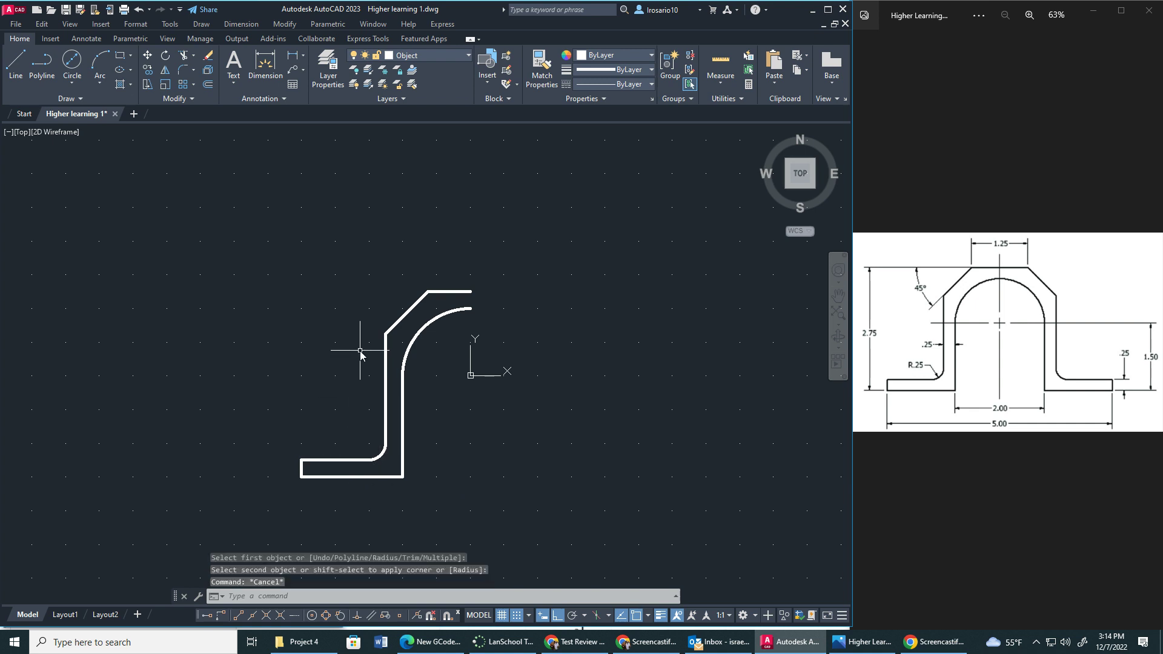
# JOIN all nine half-profile lines and arcs into one polyline, then select it.
pyautogui.write('j')
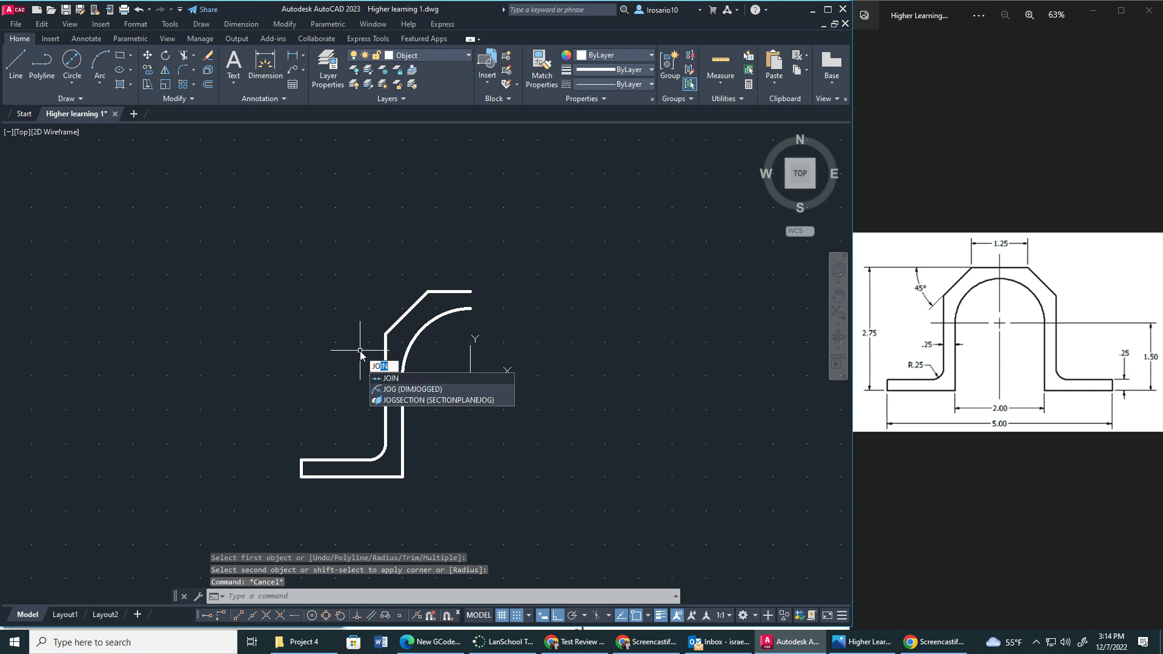
pyautogui.write('oin')
pyautogui.press('Return')
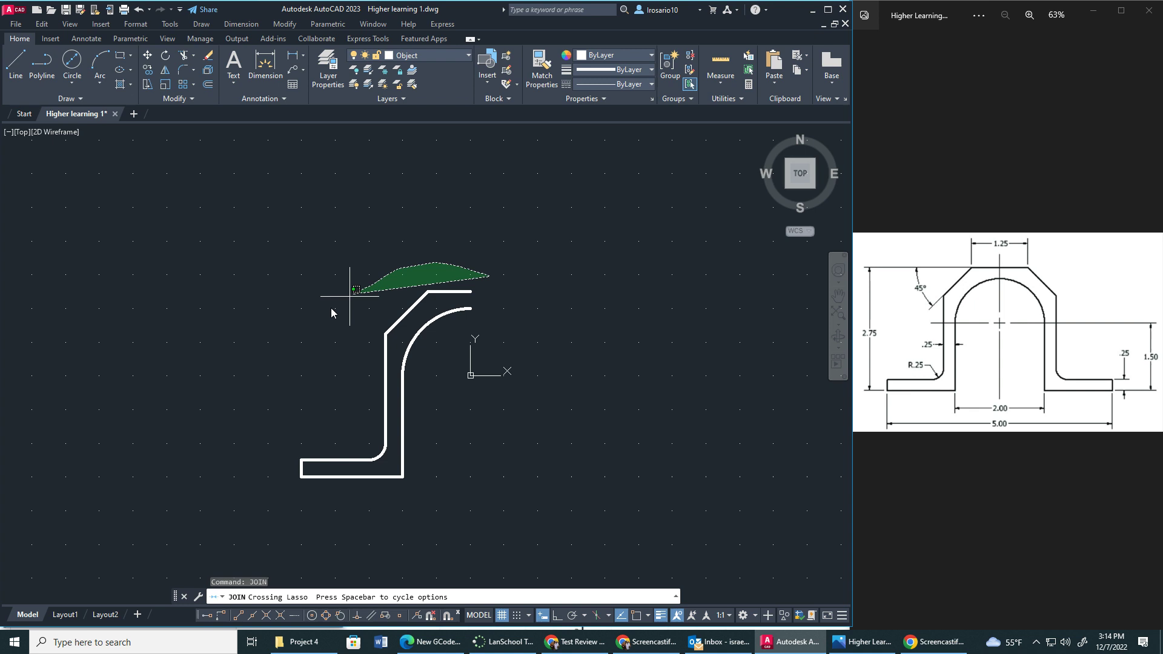
pyautogui.moveTo(331, 313)
pyautogui.mouseDown()
pyautogui.moveTo(265, 394)
pyautogui.moveTo(259, 428)
pyautogui.moveTo(496, 509)
pyautogui.mouseUp()
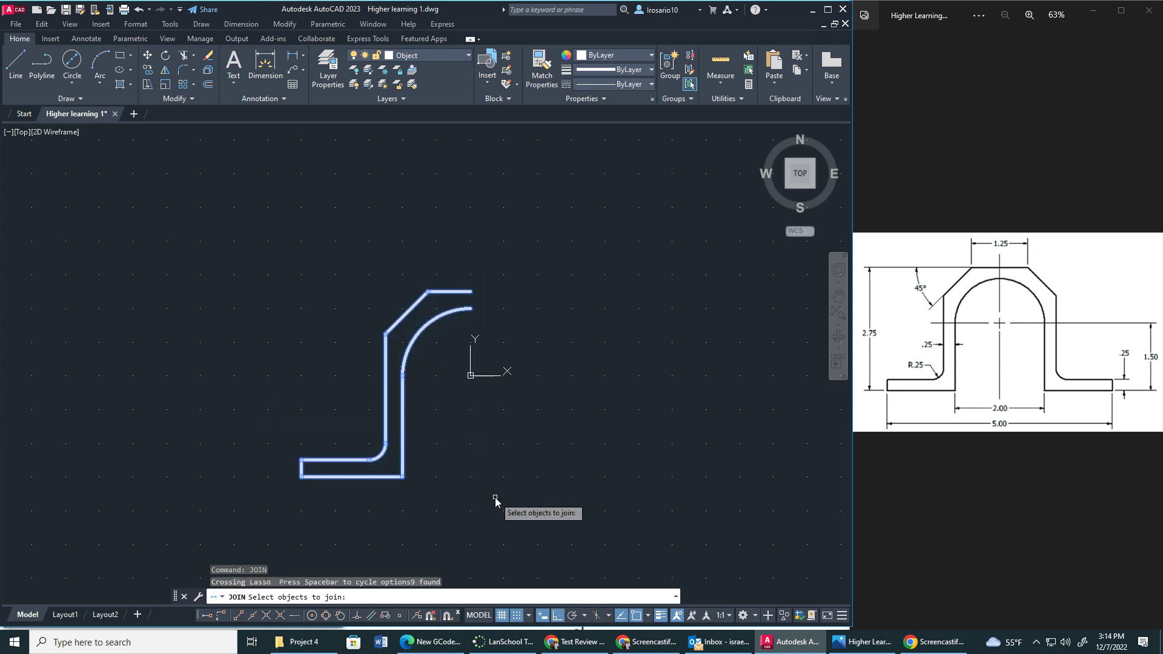
pyautogui.press('Return')
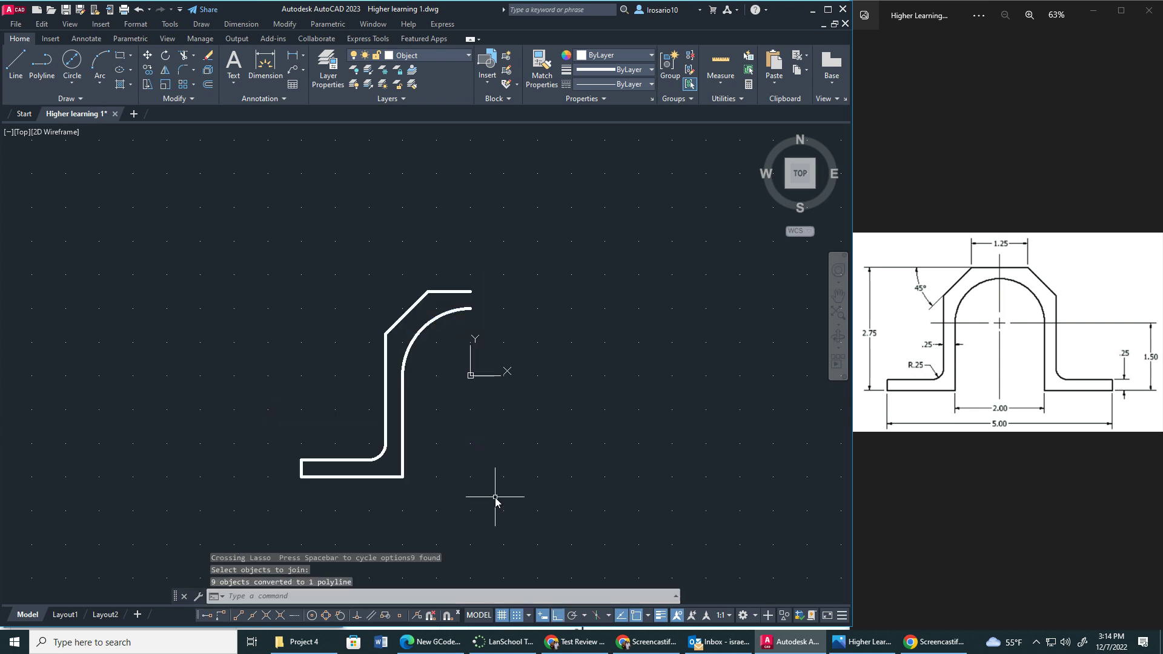
pyautogui.click(461, 291)
pyautogui.click(457, 295)
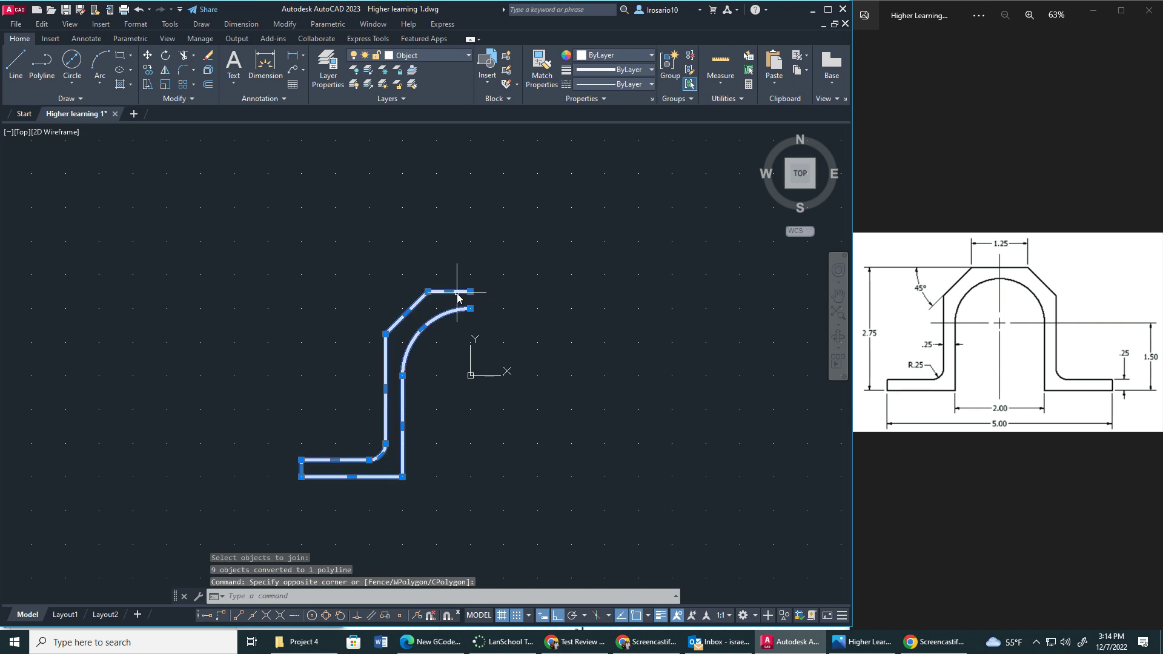
# Mirror the half profile about a vertical line through the arc's right end, keeping the original.
pyautogui.click(164, 71)
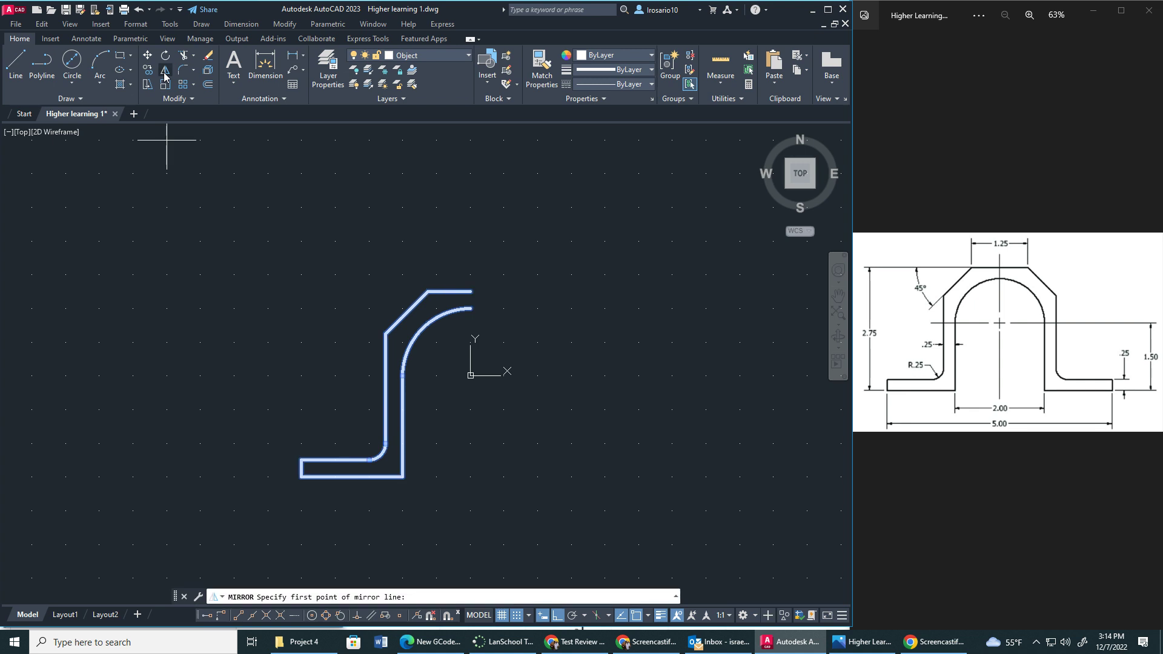
pyautogui.click(461, 314)
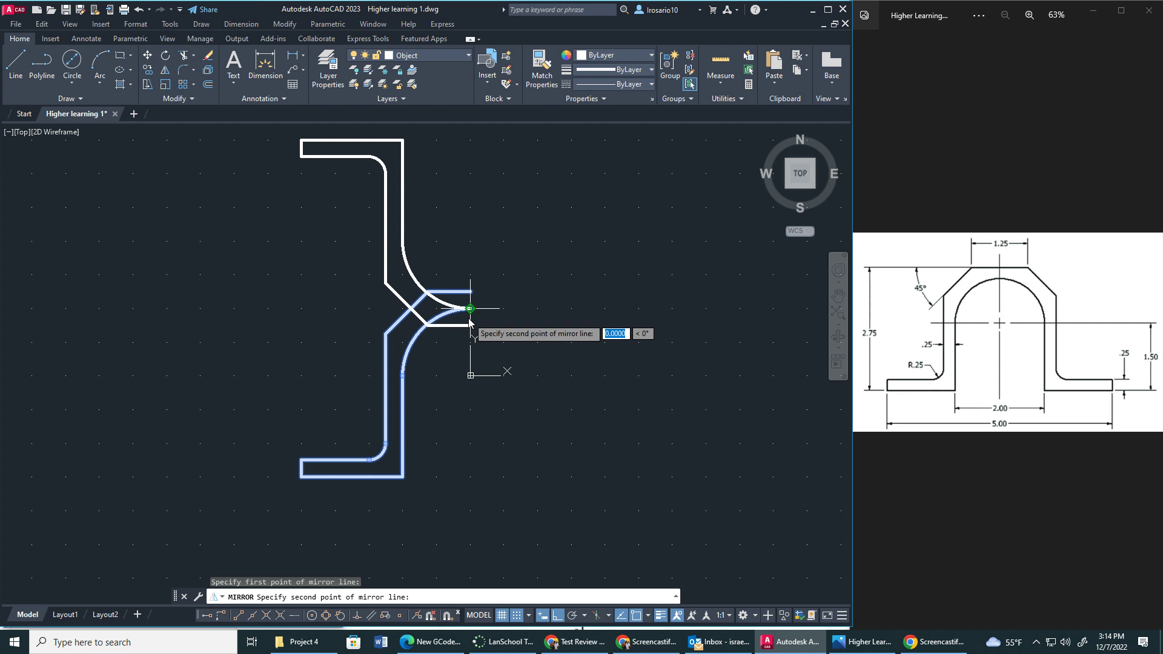
pyautogui.click(503, 370)
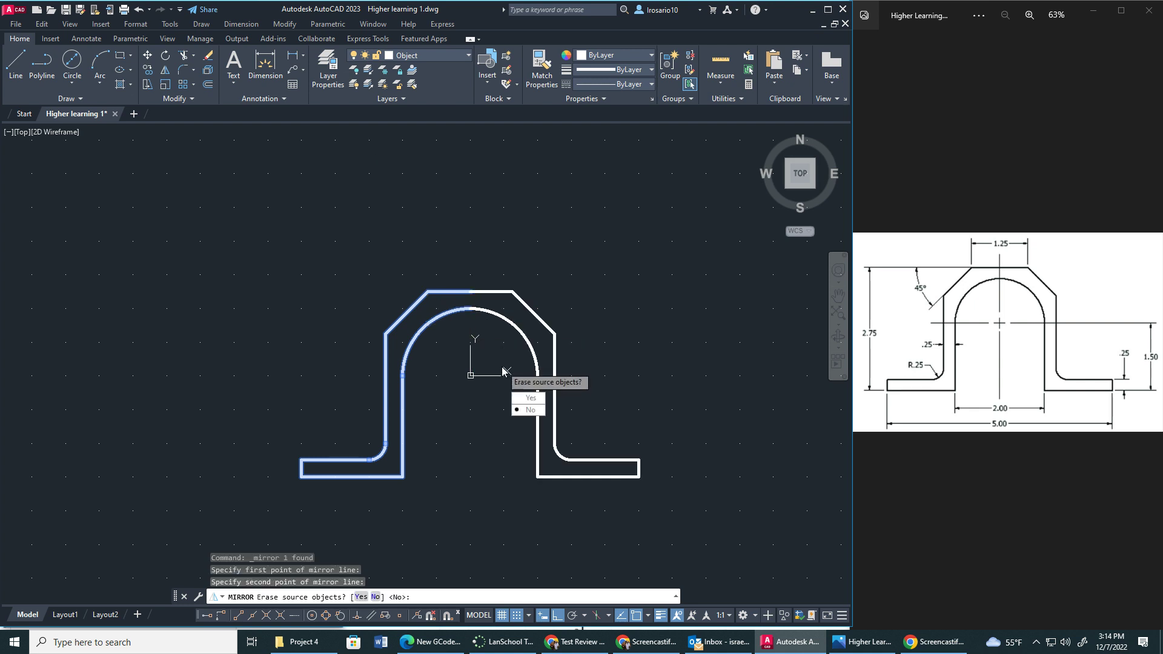
pyautogui.click(528, 410)
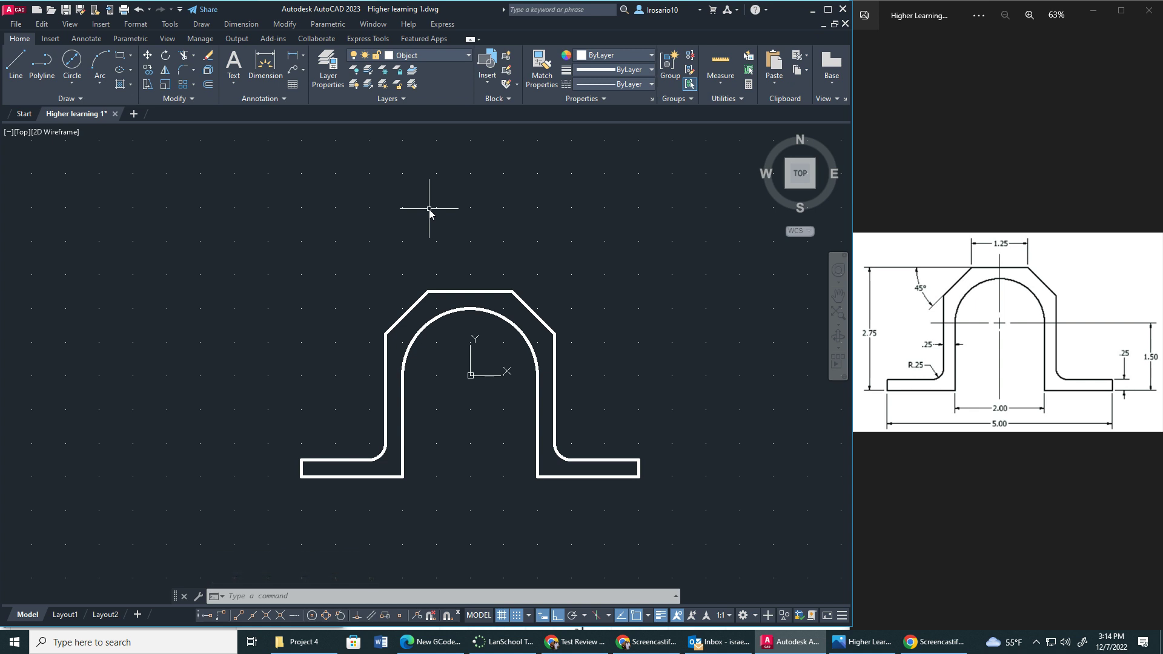
# Make Dimension the current layer and add the 5.000 overall width linear dimension with snap off.
pyautogui.click(430, 55)
pyautogui.click(425, 112)
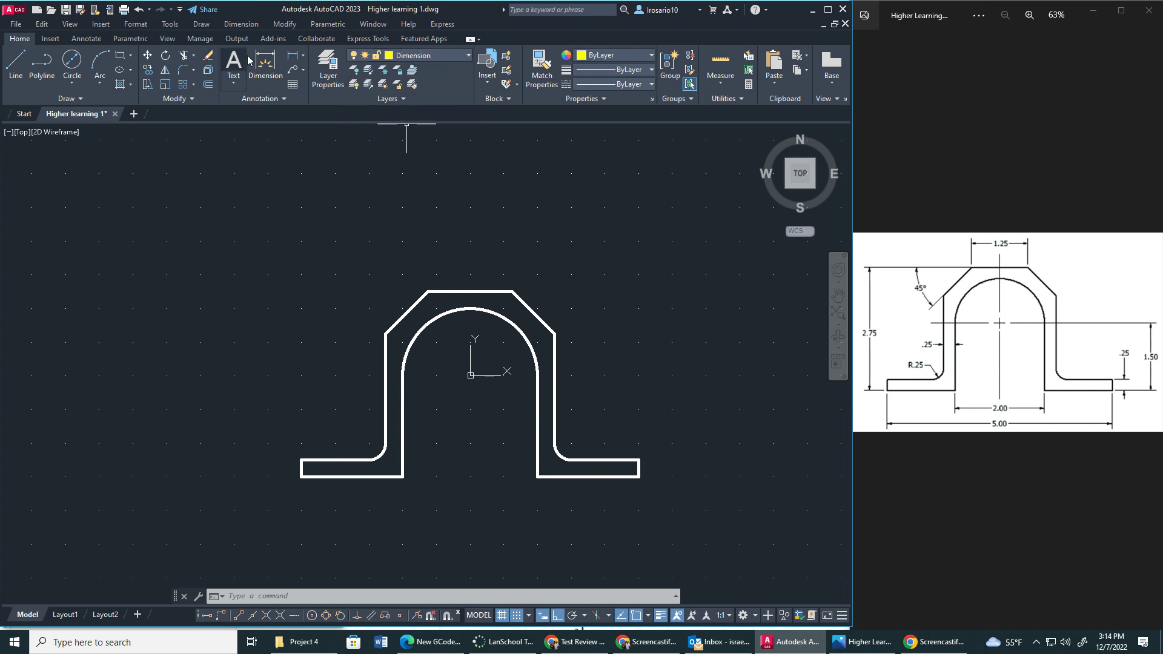
pyautogui.click(304, 56)
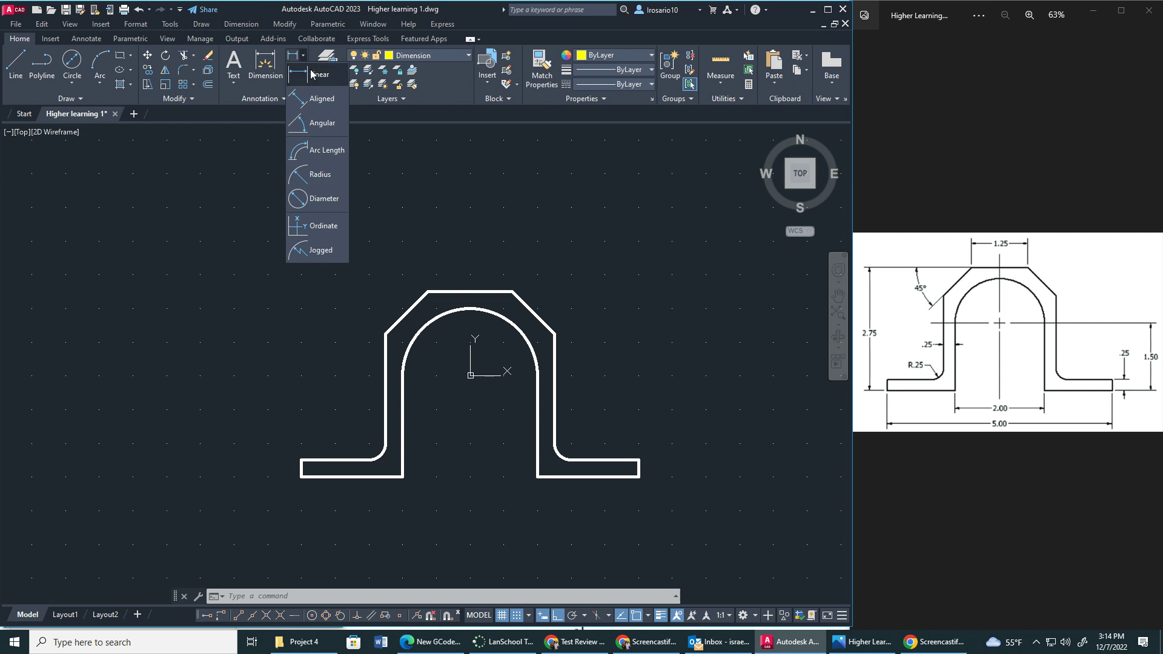
pyautogui.click(312, 74)
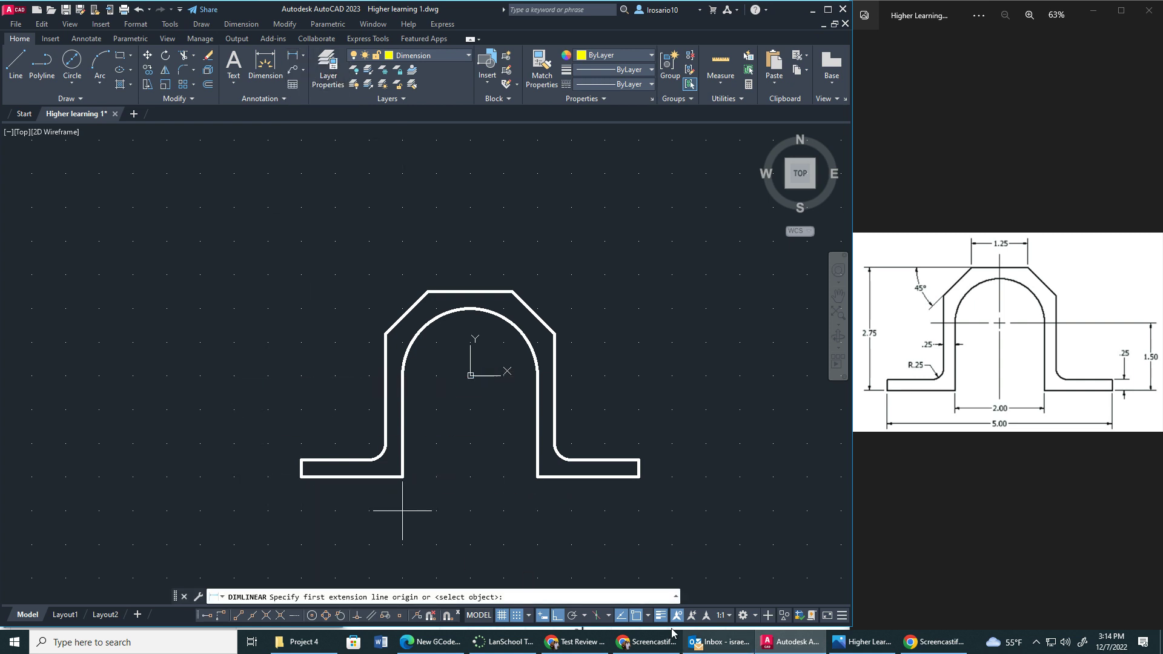
pyautogui.click(516, 615)
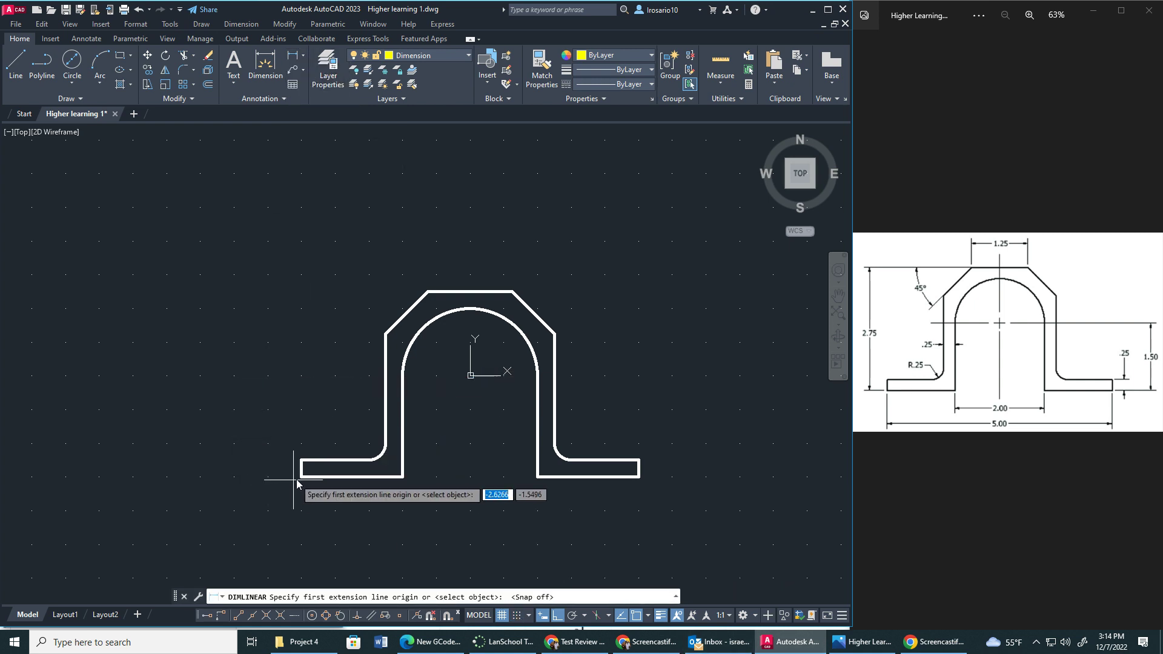
pyautogui.click(301, 477)
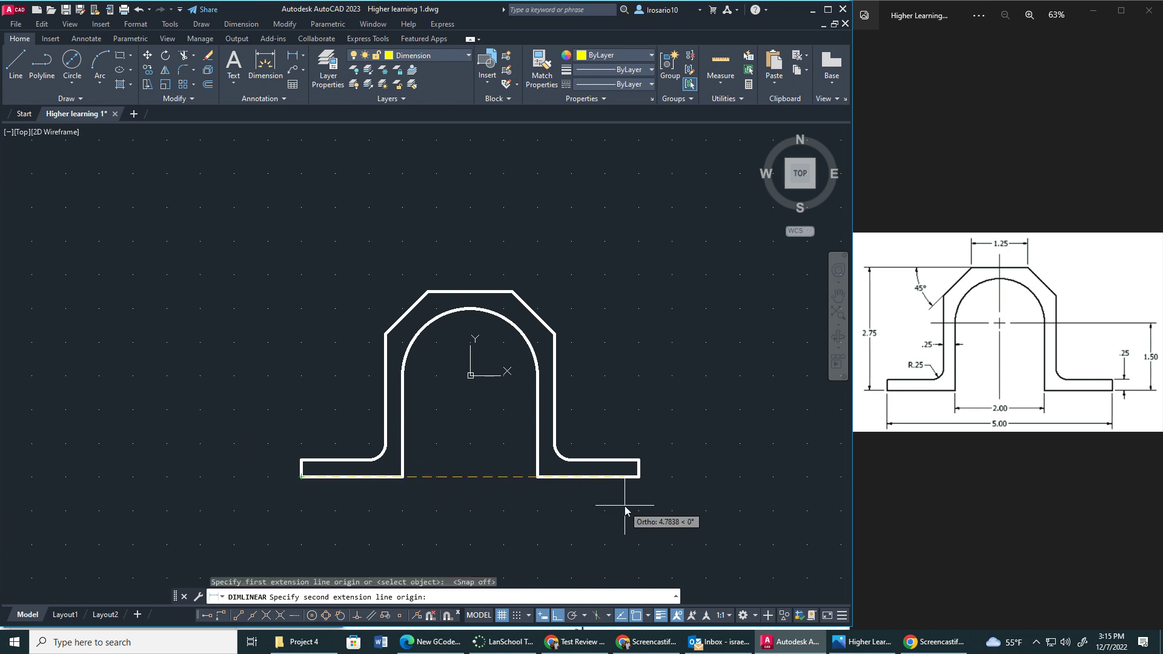
pyautogui.click(639, 477)
pyautogui.click(603, 531)
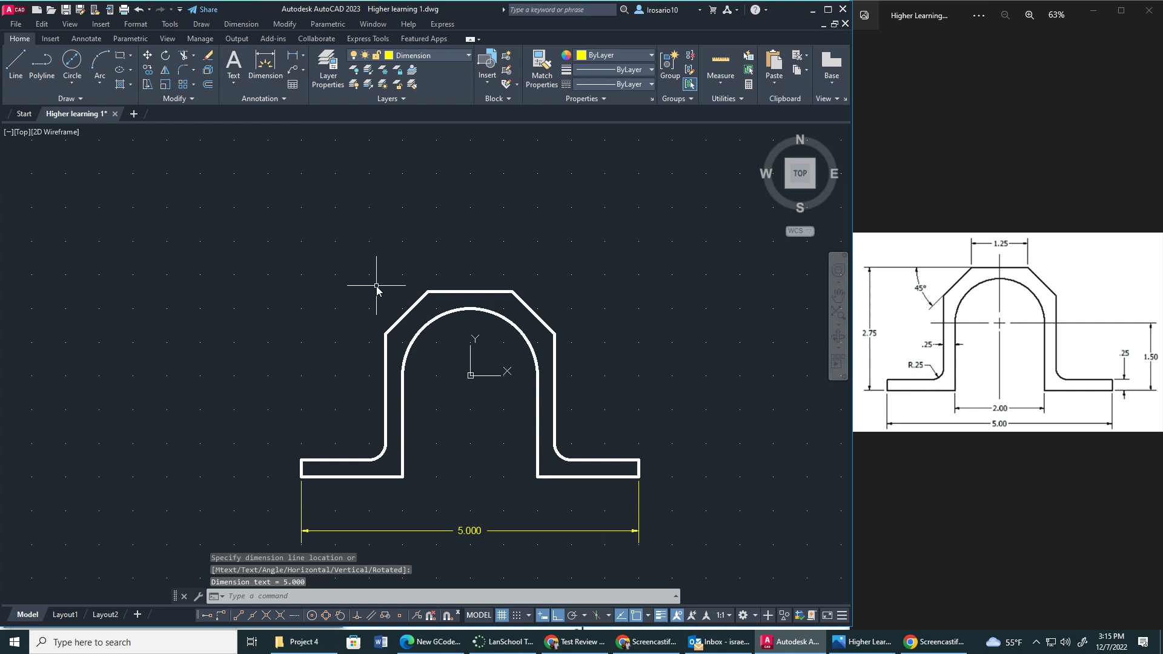
# Add linear dimensions for the 2.000 inner opening and the 1.250 top flat.
pyautogui.press('Return')
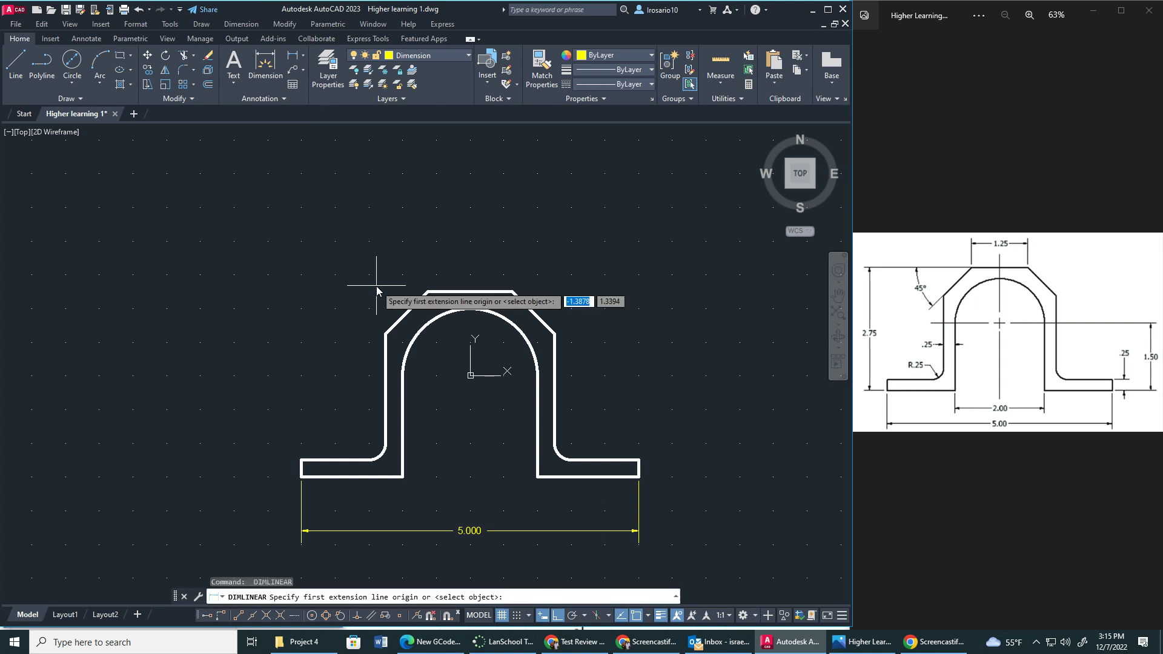
pyautogui.click(403, 477)
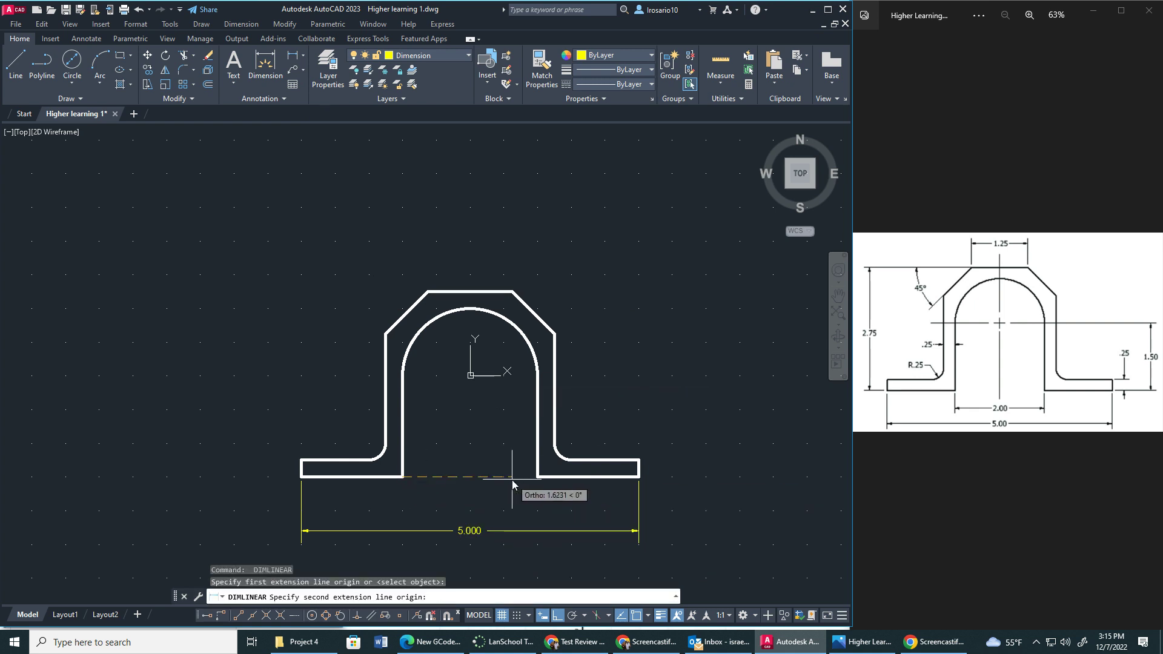
pyautogui.click(538, 477)
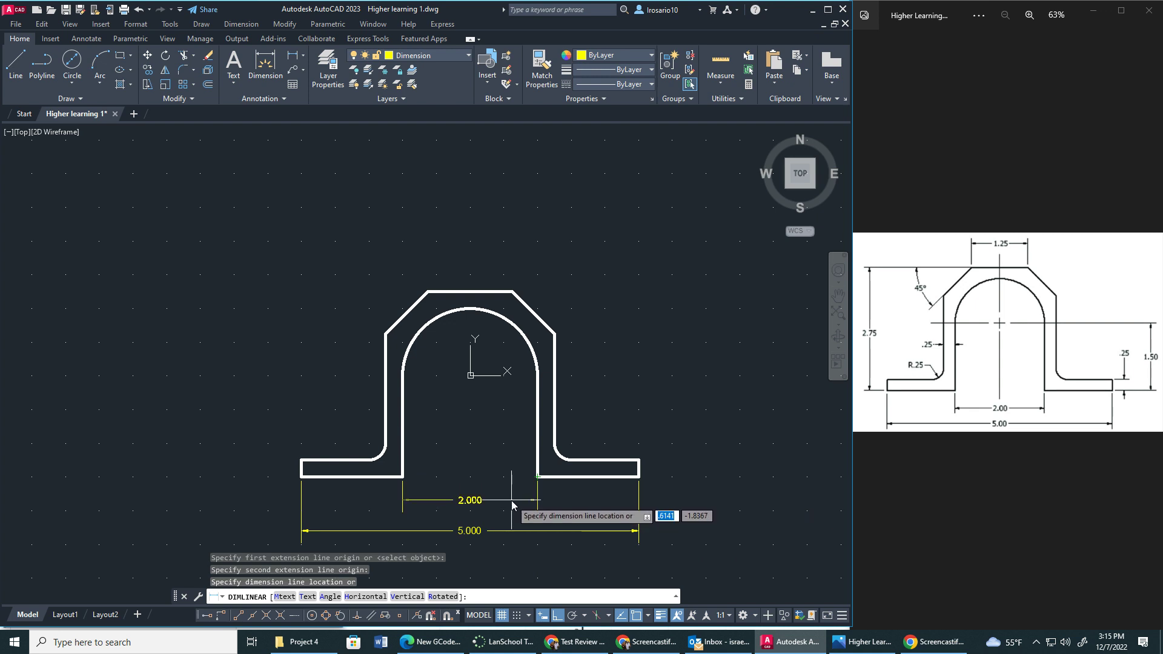
pyautogui.click(512, 502)
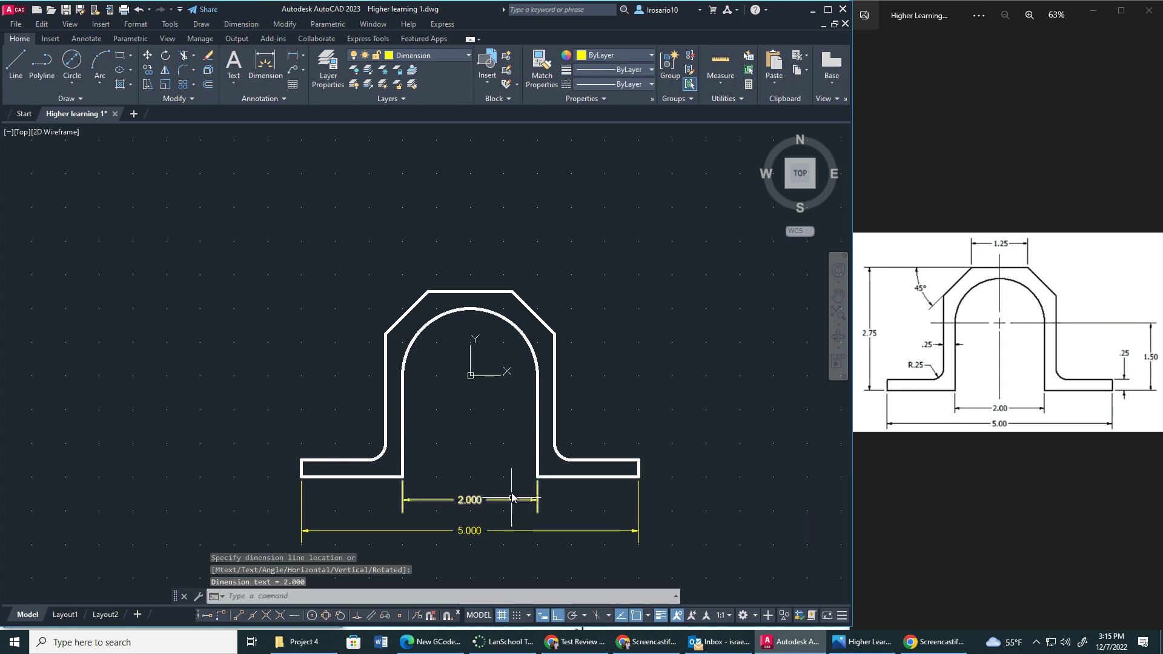
pyautogui.press('Return')
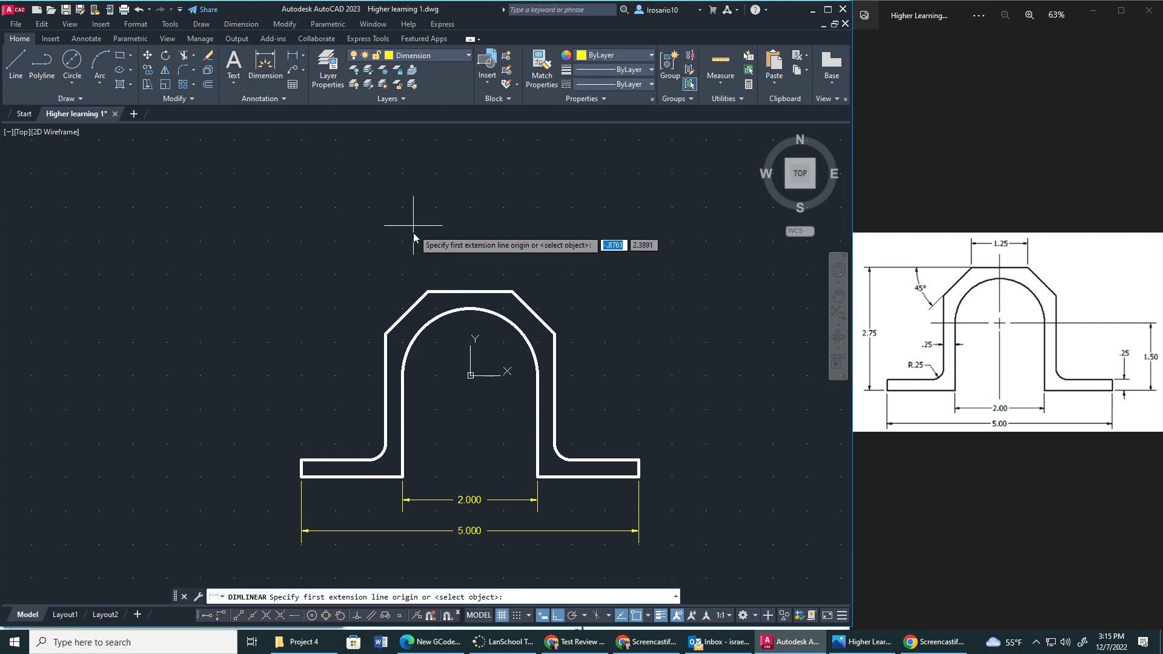
pyautogui.click(429, 292)
pyautogui.click(512, 291)
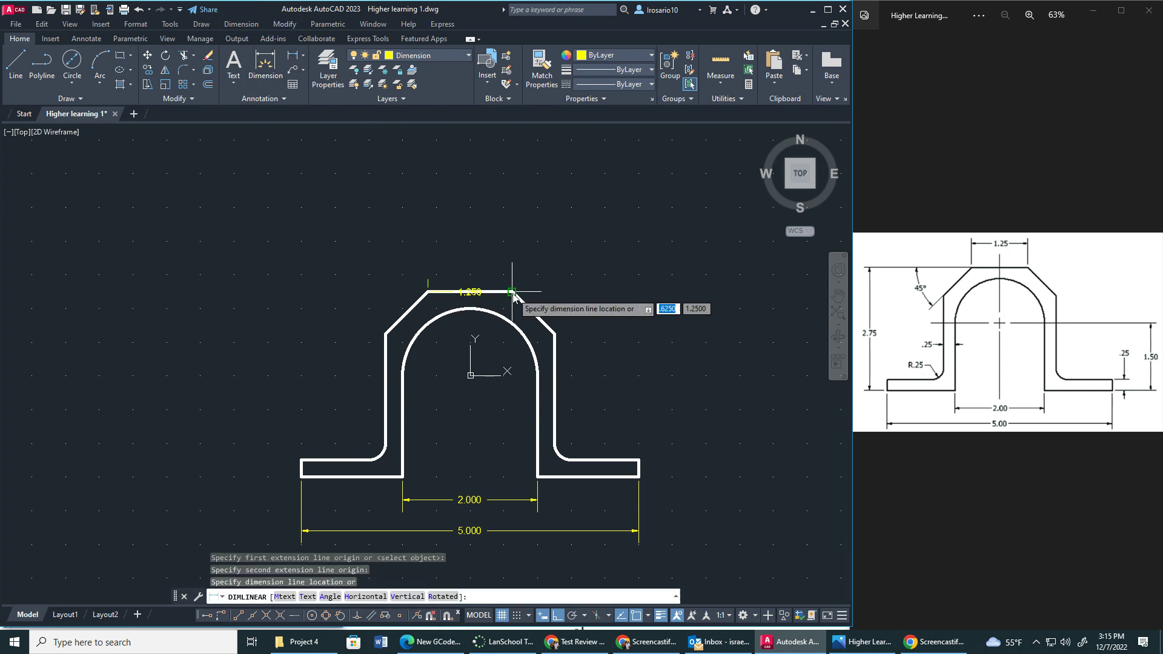
pyautogui.click(500, 271)
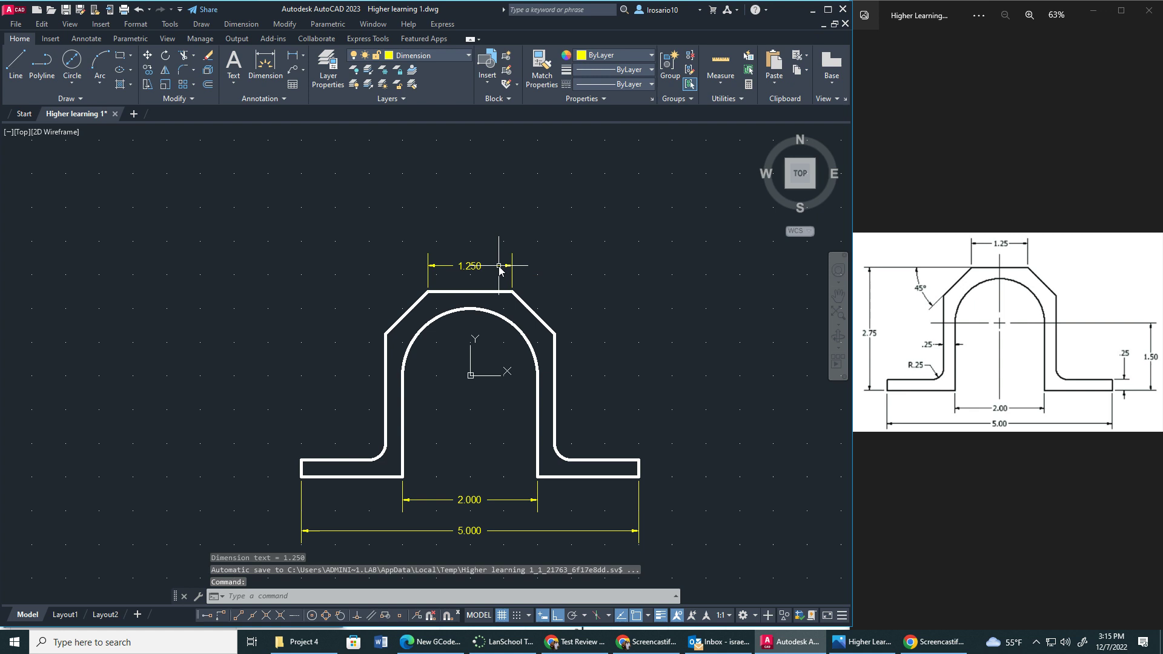
pyautogui.press('Return')
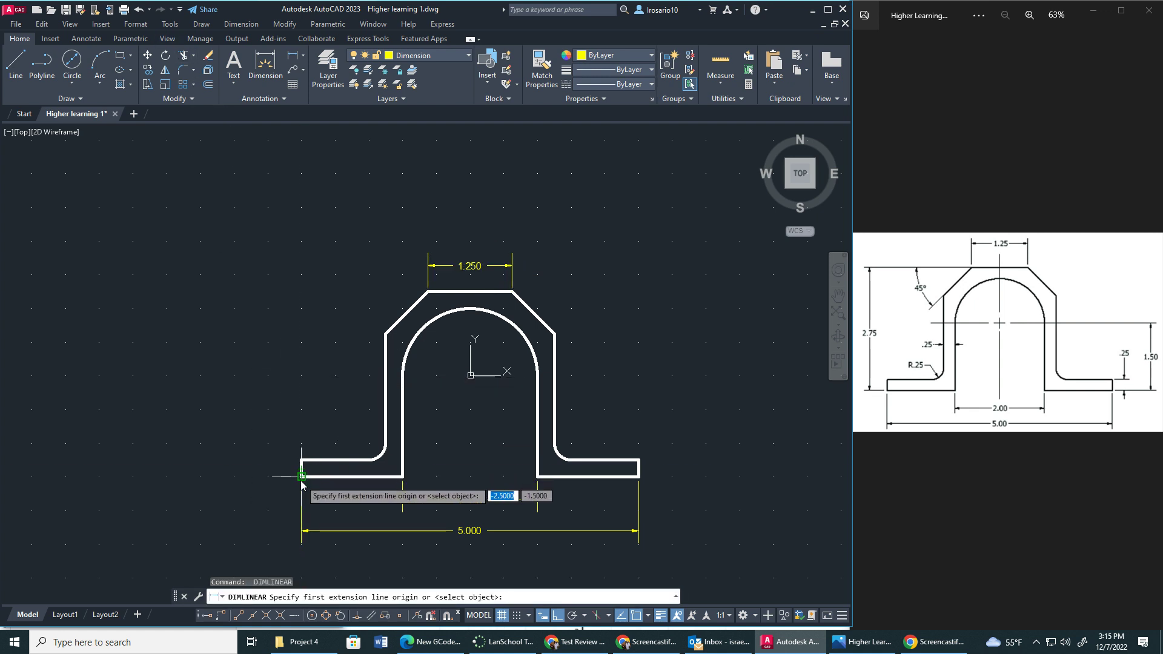
# Dimension the 2.750 overall height on the left and the .250 leg wall thickness.
pyautogui.click(302, 477)
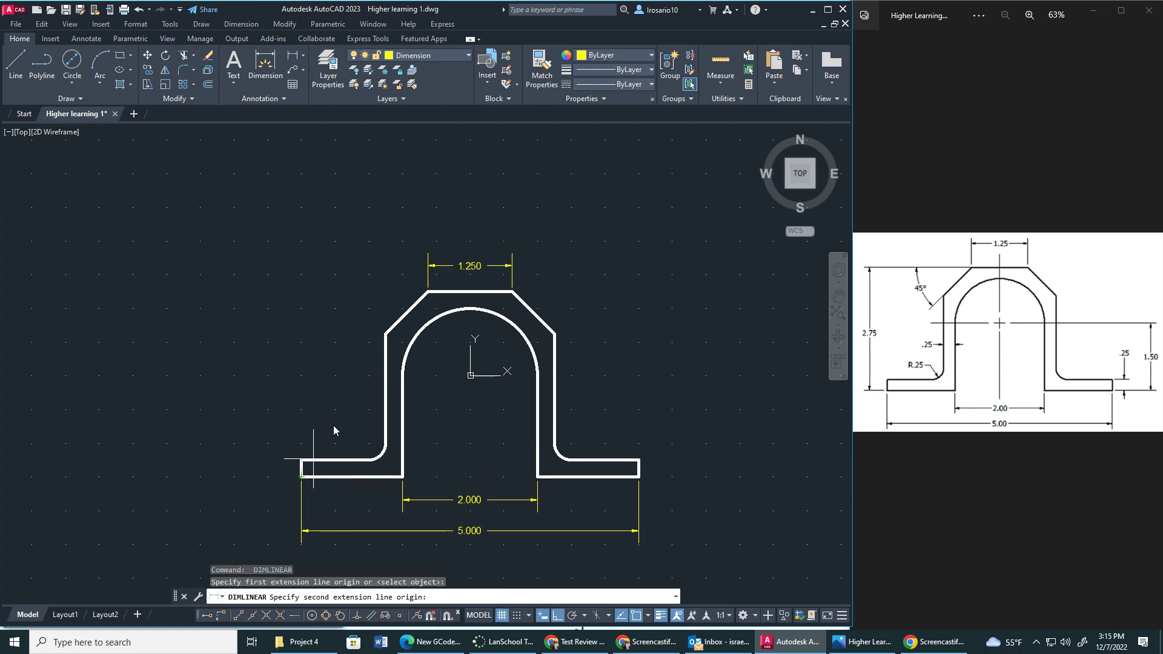
pyautogui.click(428, 291)
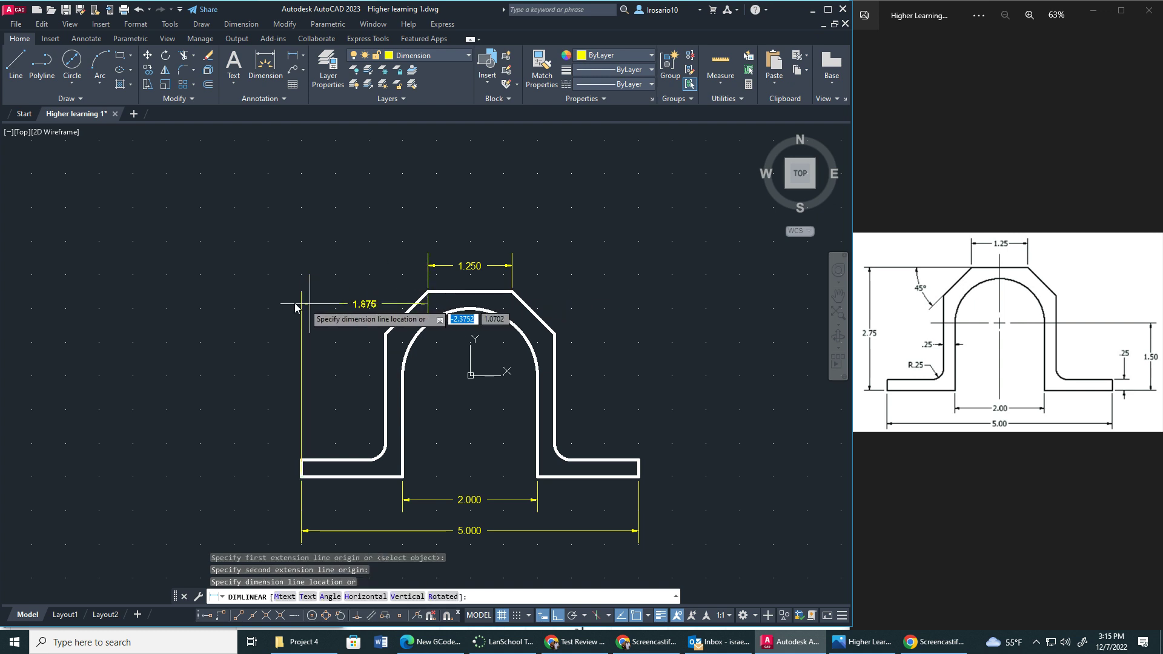
pyautogui.click(209, 334)
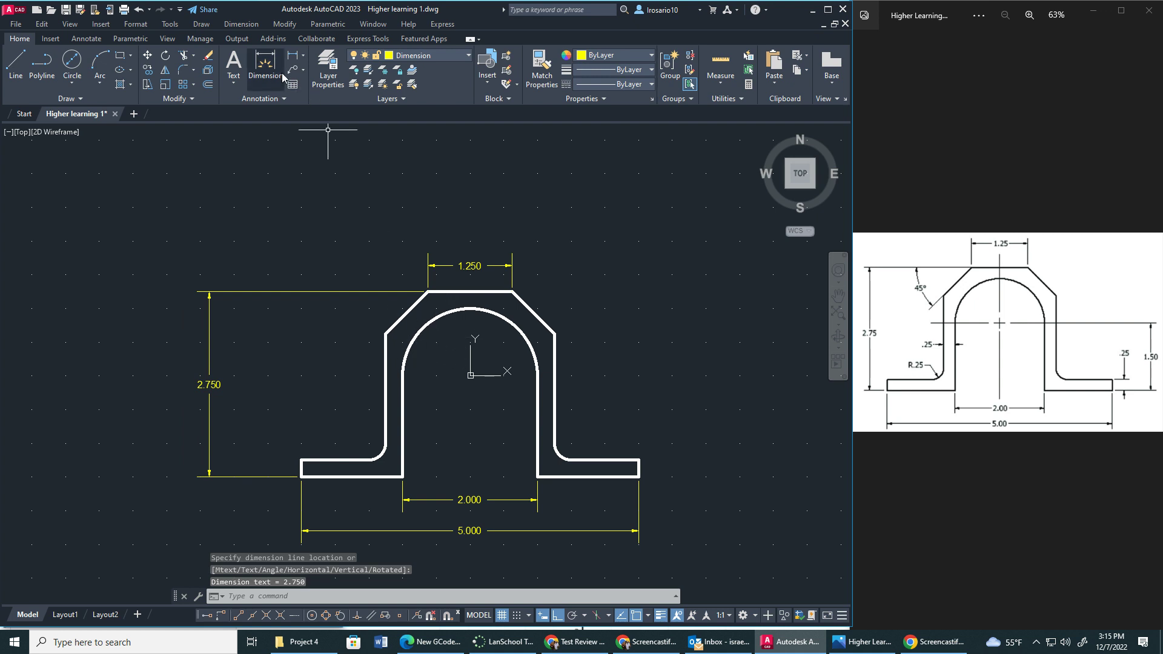
pyautogui.press('space')
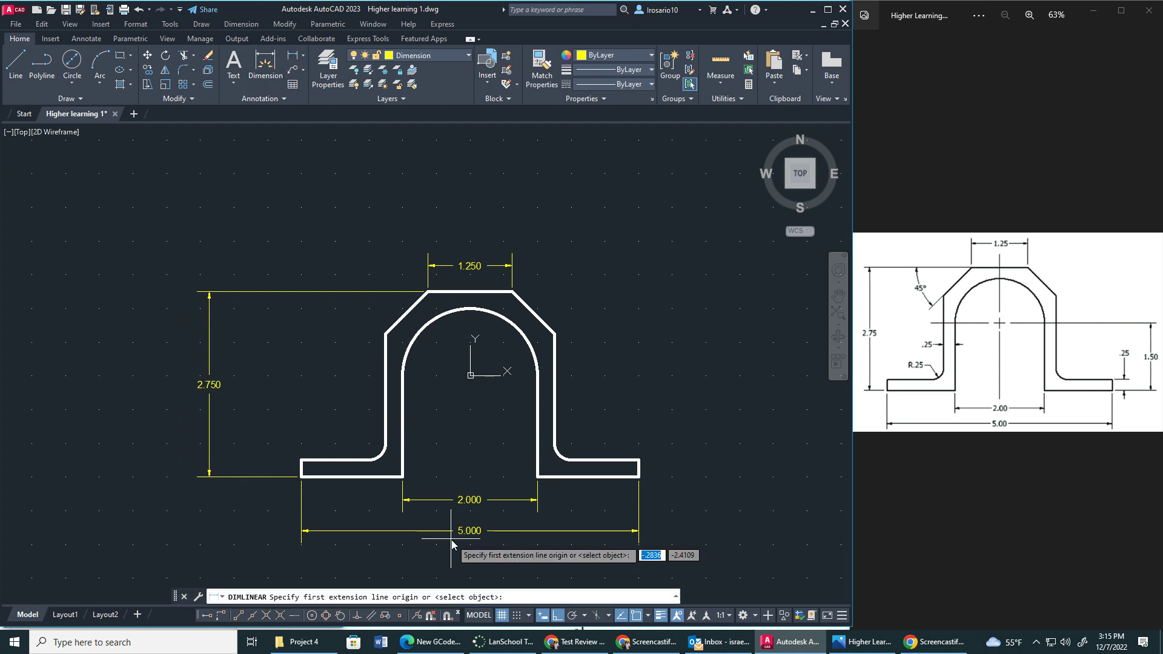
pyautogui.click(386, 391)
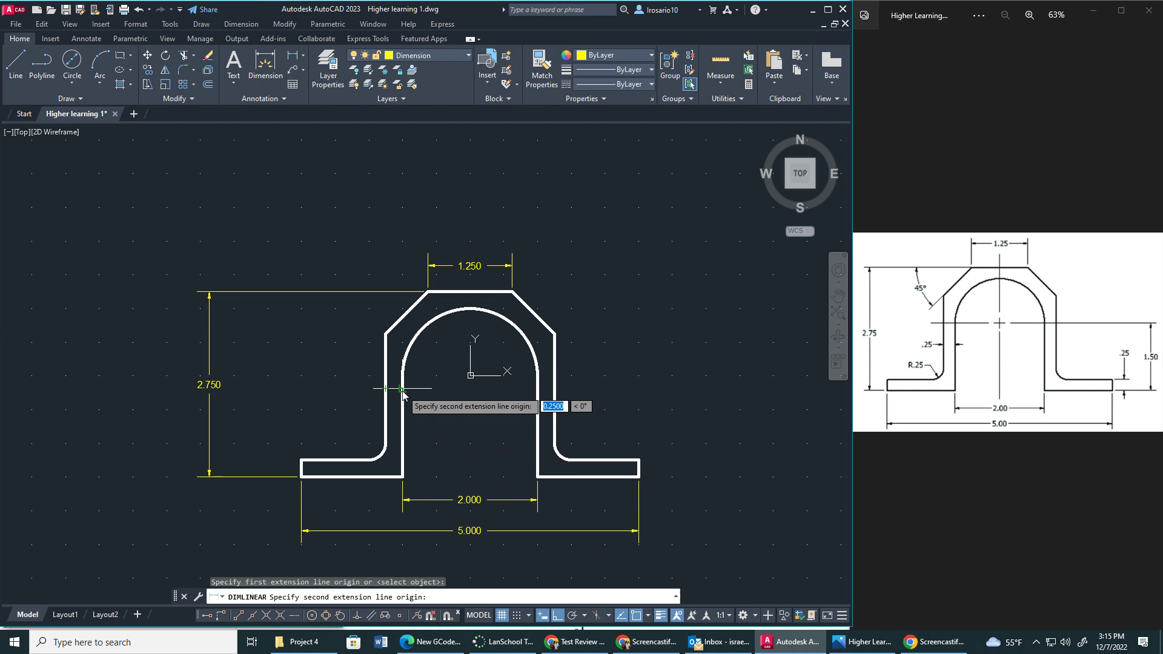
pyautogui.click(403, 394)
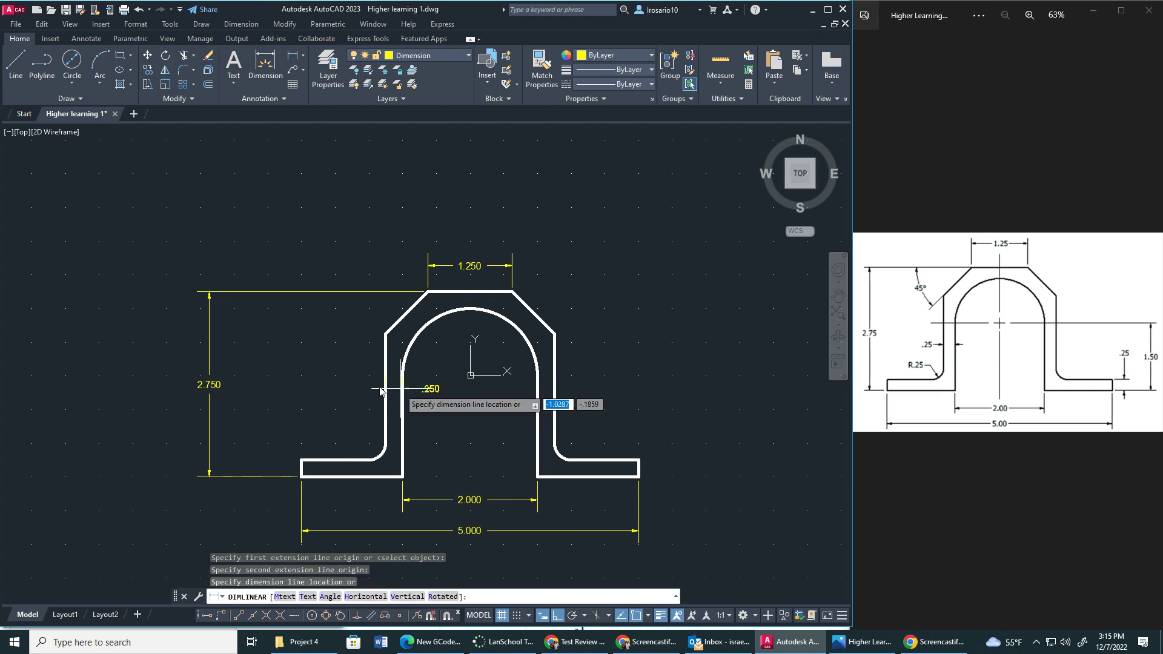
pyautogui.click(415, 384)
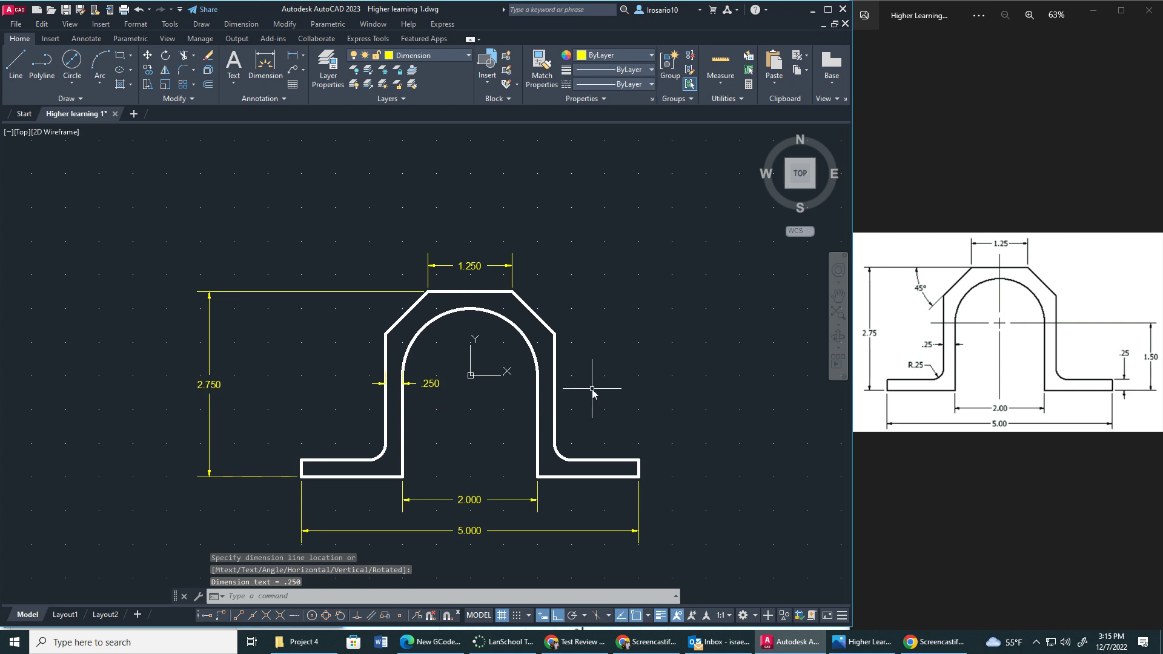
# Dimension the .250 right flange thickness and the 1.500 arch-center-to-base height.
pyautogui.click(294, 56)
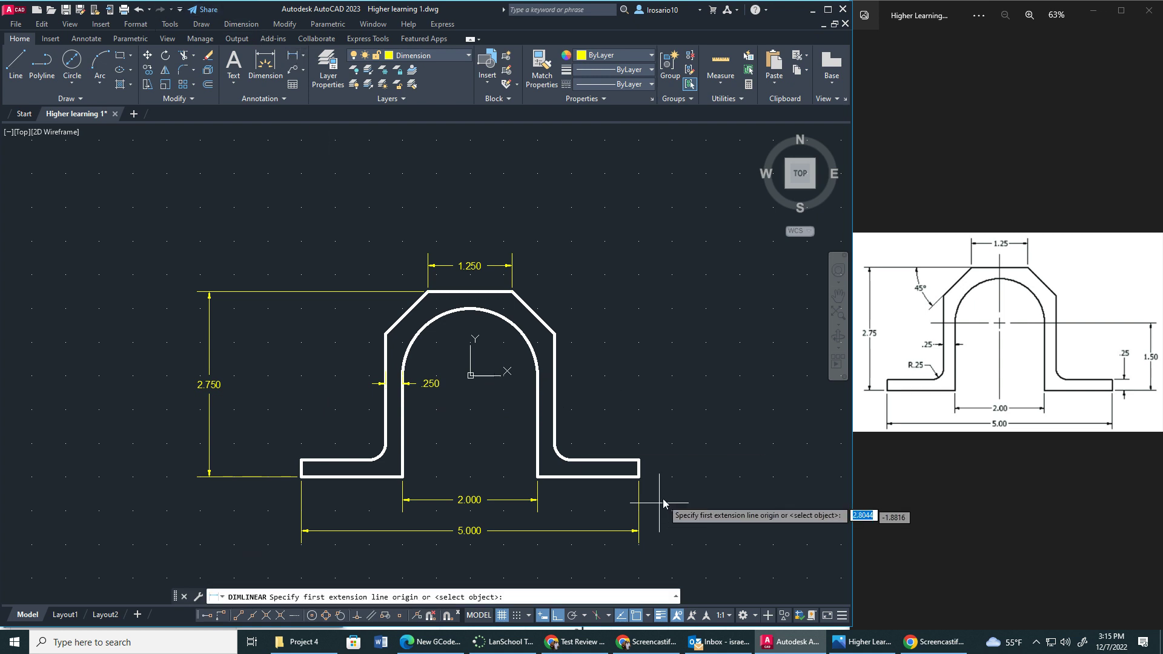
pyautogui.click(639, 477)
pyautogui.click(639, 460)
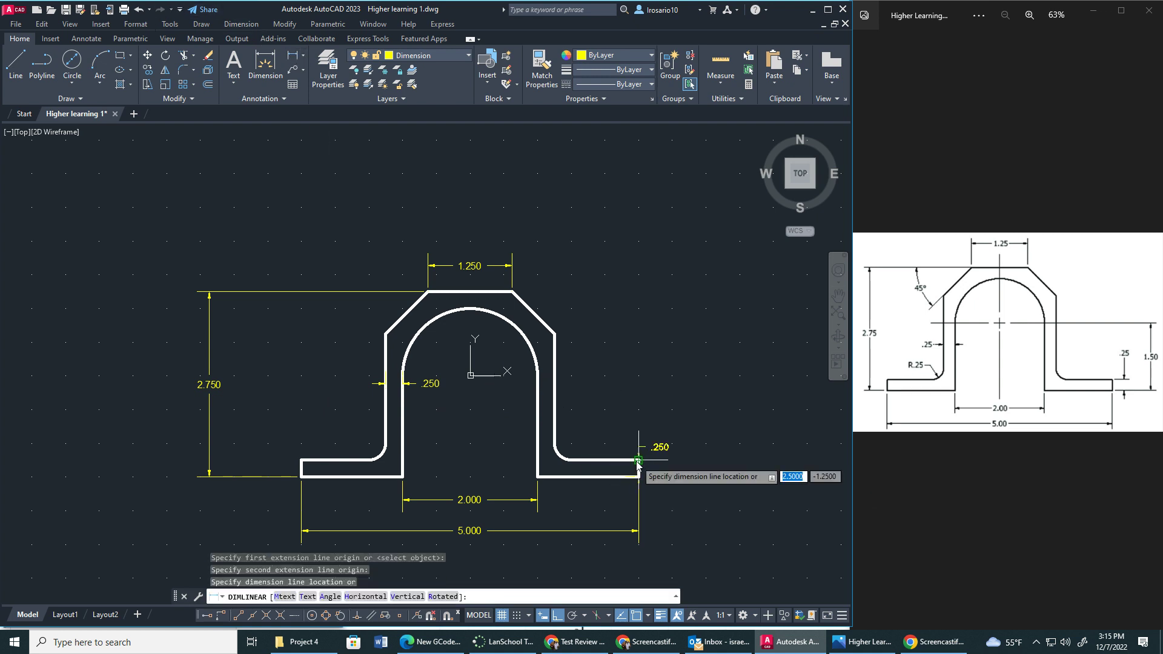
pyautogui.click(662, 483)
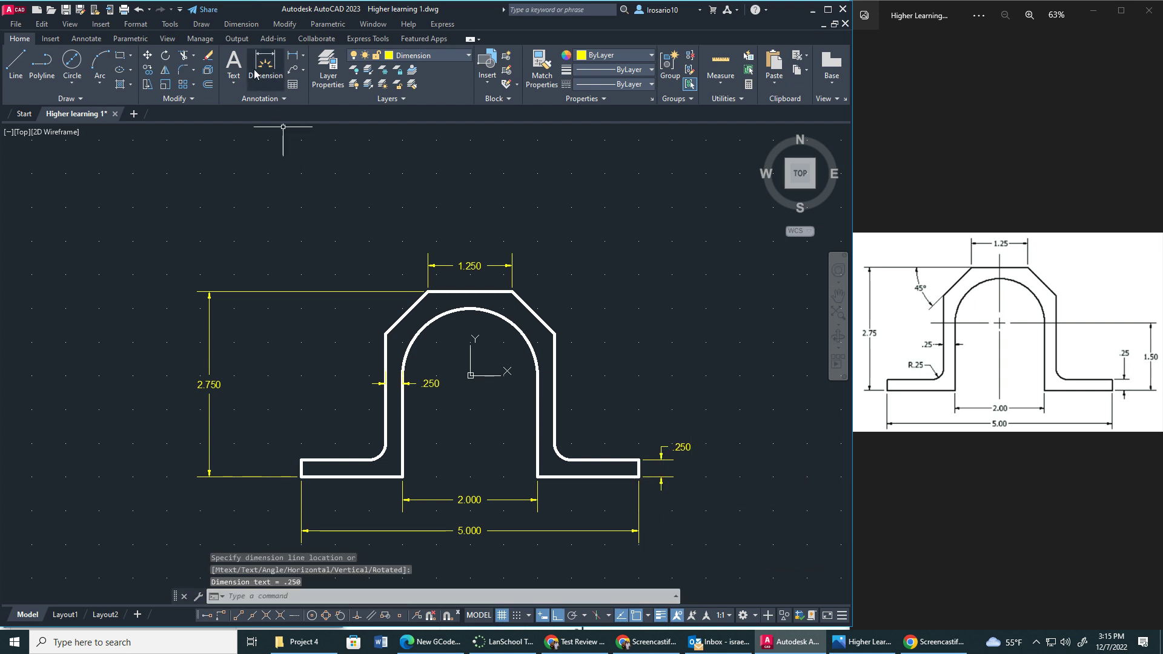
pyautogui.click(293, 56)
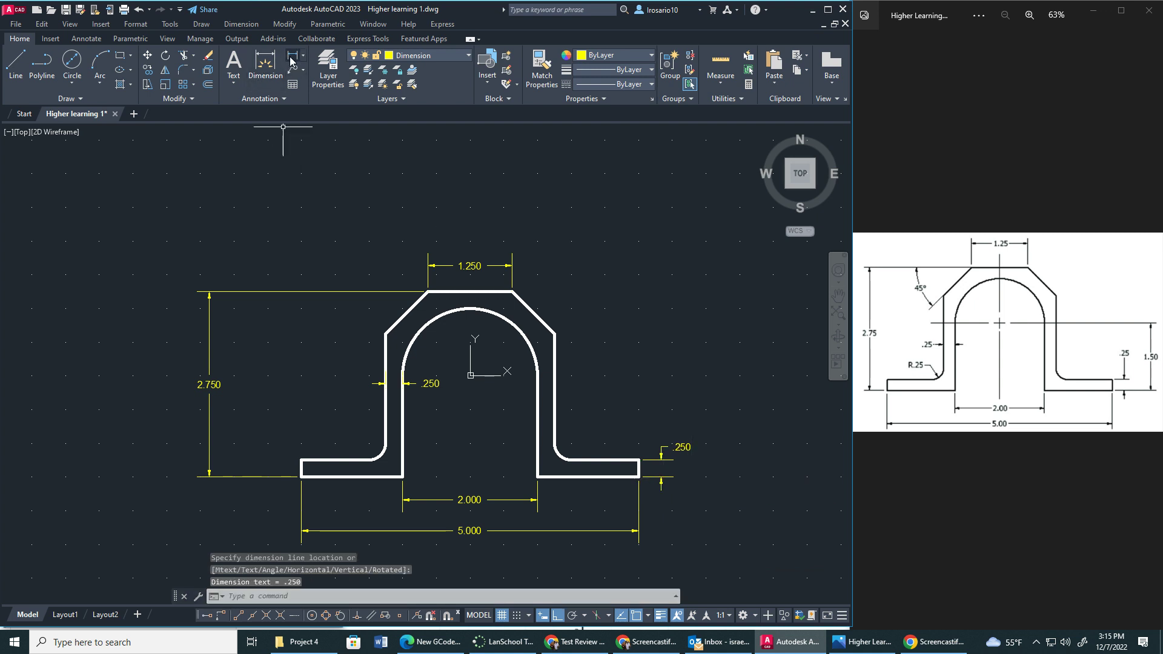
pyautogui.click(471, 377)
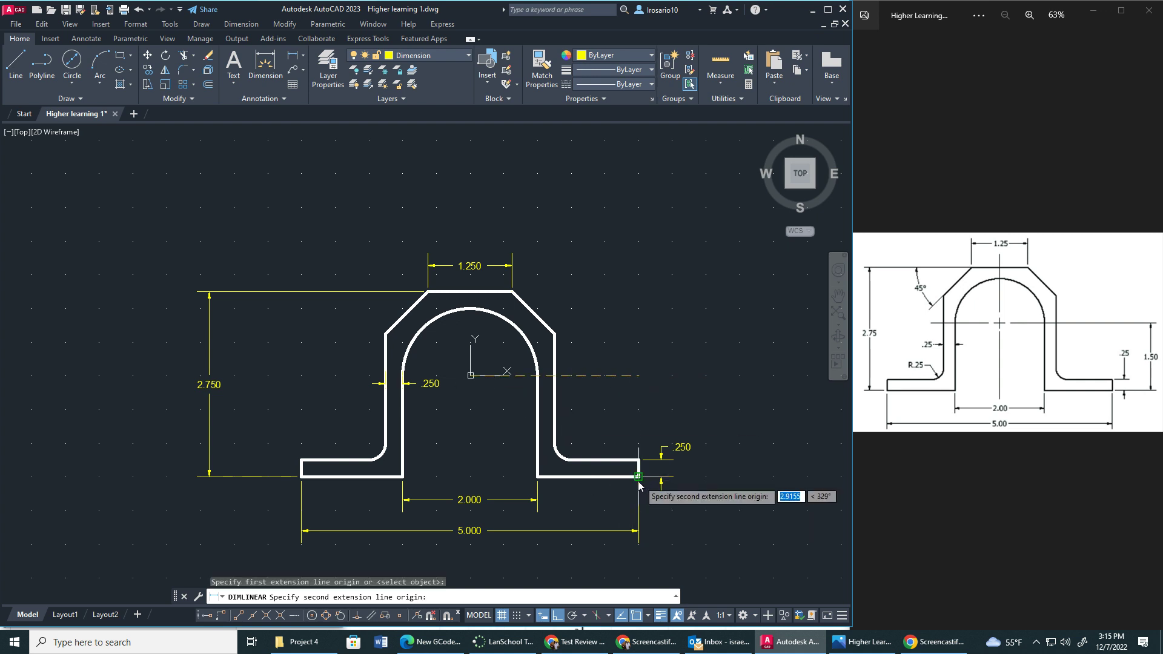
pyautogui.click(637, 482)
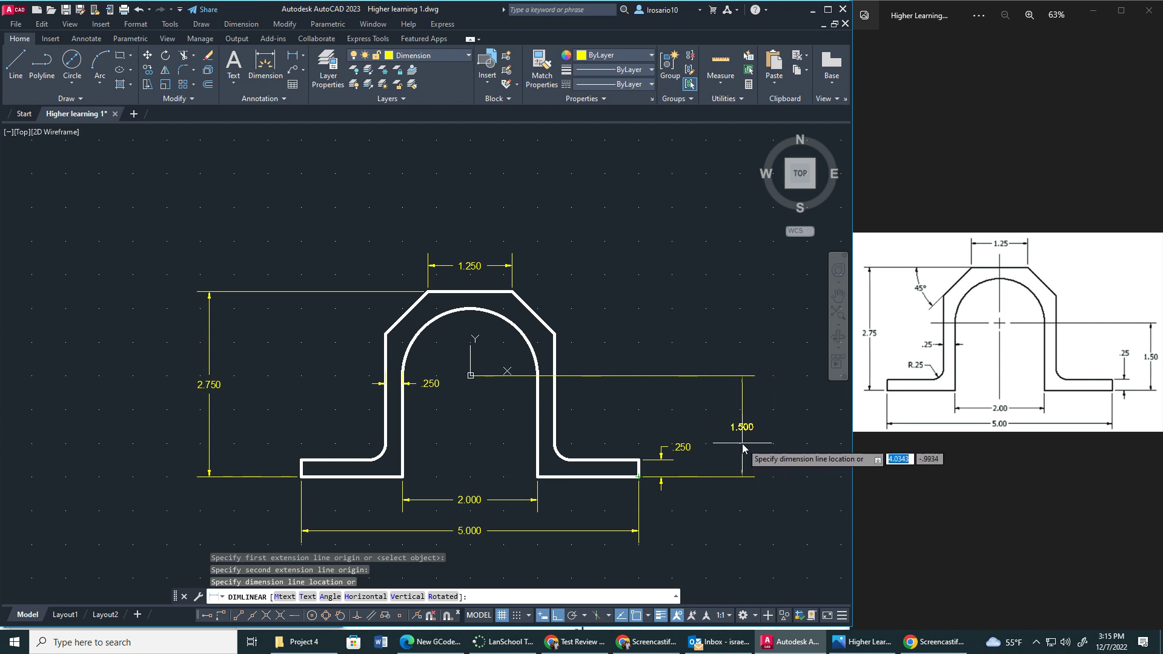
pyautogui.click(737, 447)
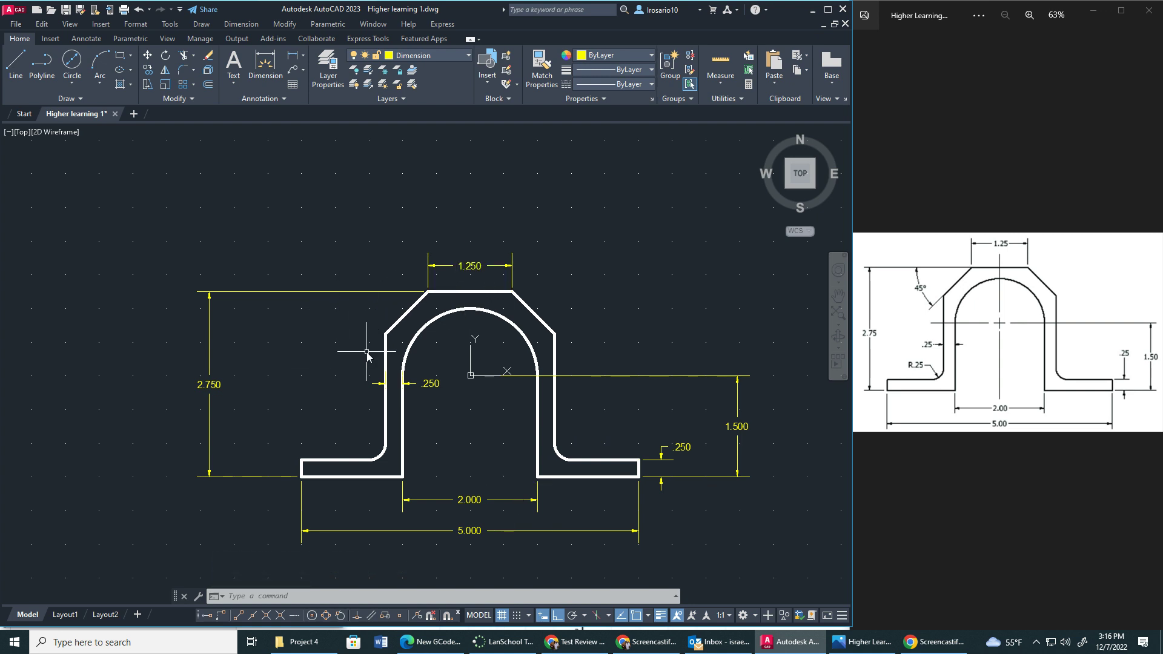
pyautogui.click(303, 58)
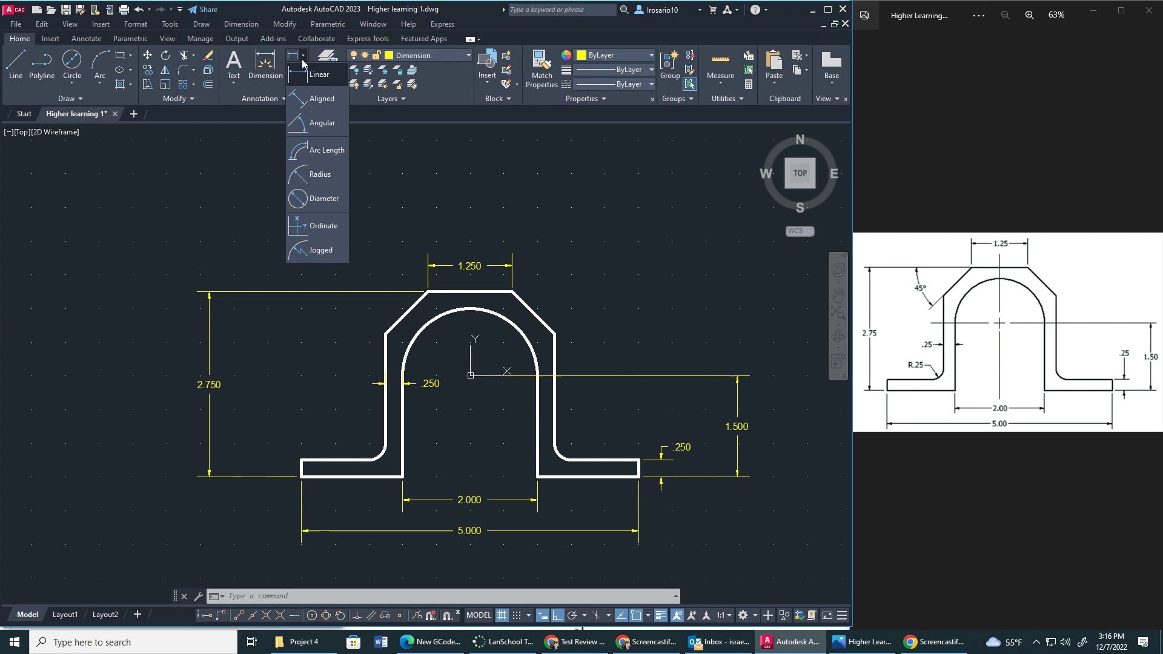
# Add a 45° angular dimension to the left chamfer, redoing it so it sits outside the profile.
pyautogui.click(318, 123)
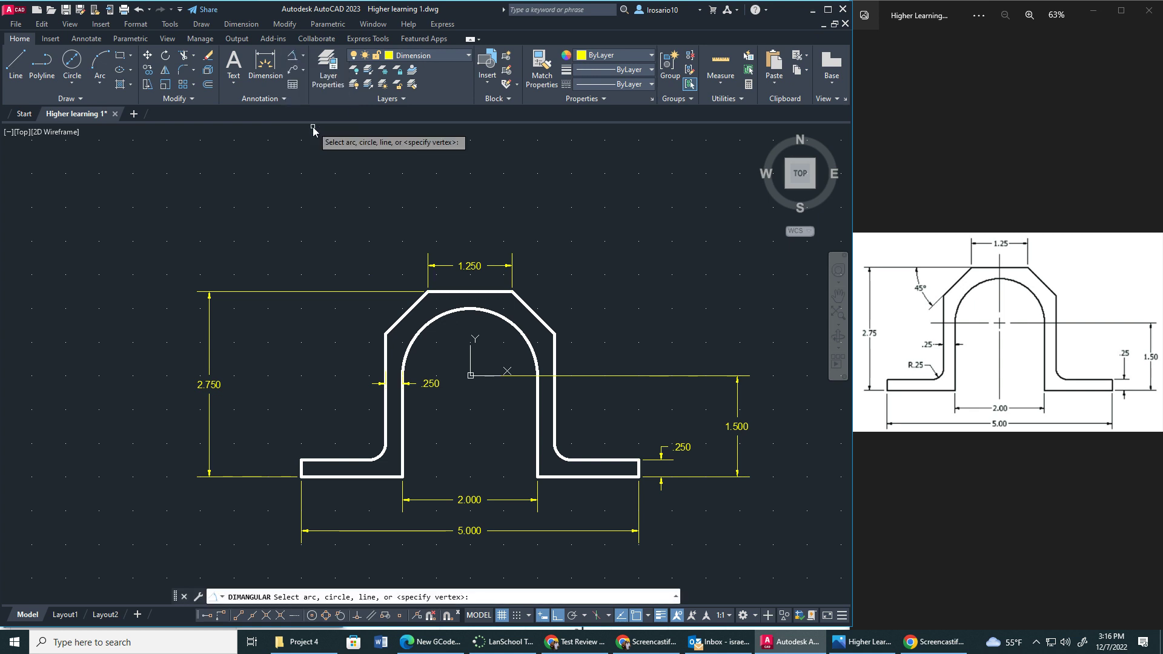
pyautogui.click(391, 332)
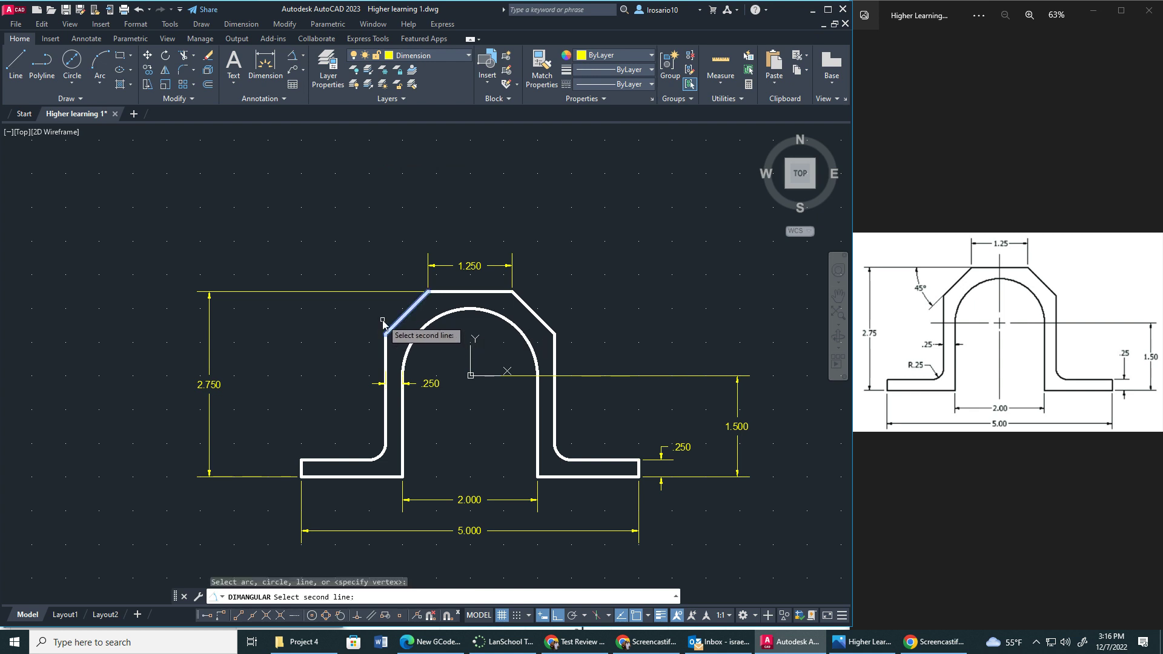
pyautogui.click(386, 344)
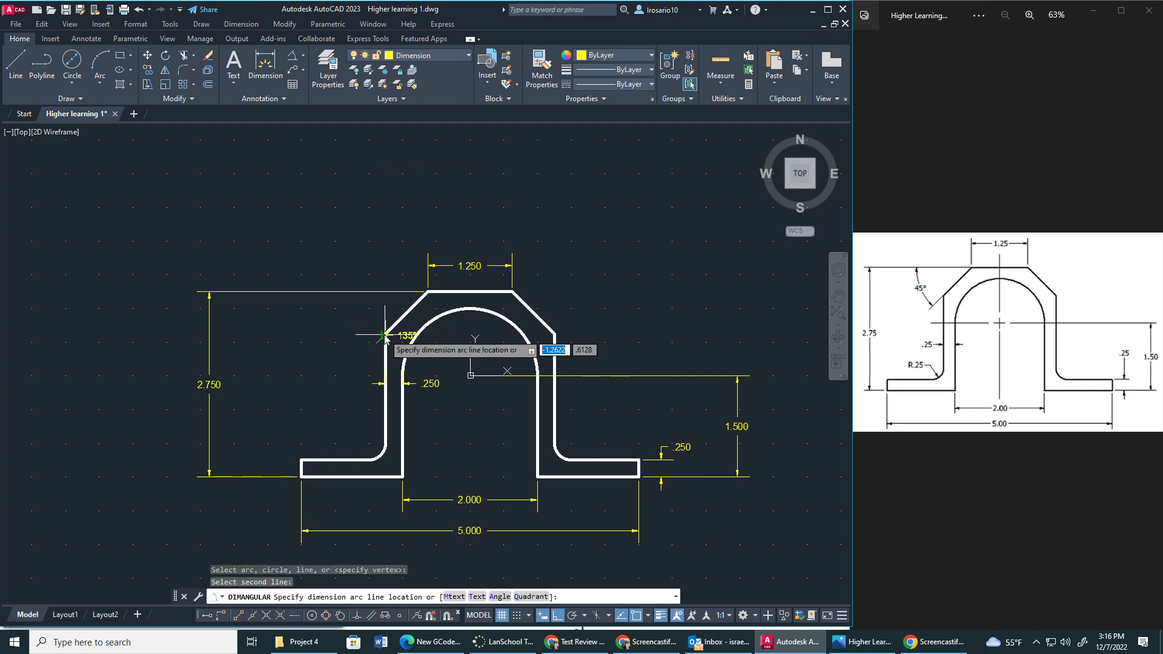
pyautogui.click(431, 299)
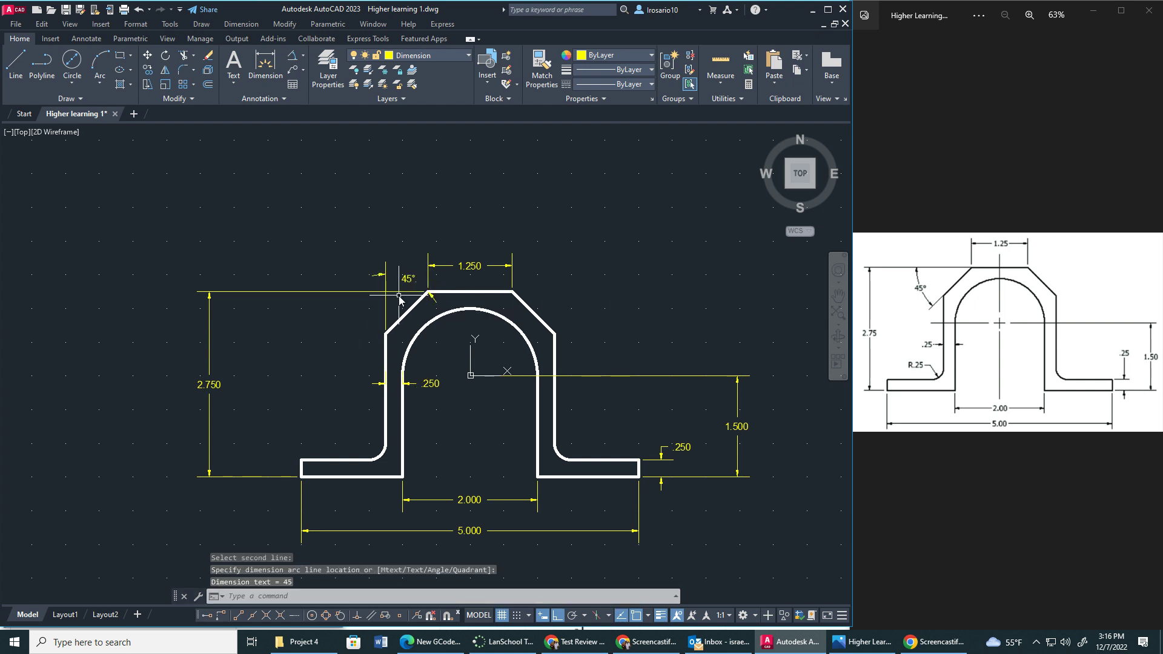
pyautogui.hotkey('ctrl', 'z')
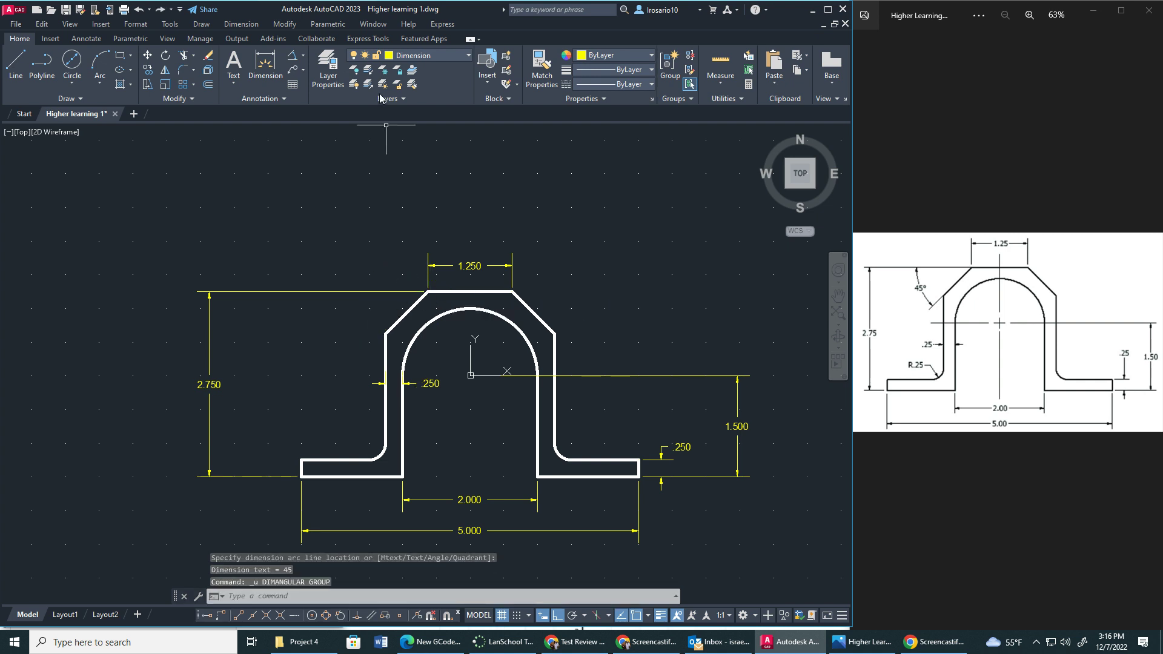
pyautogui.click(295, 62)
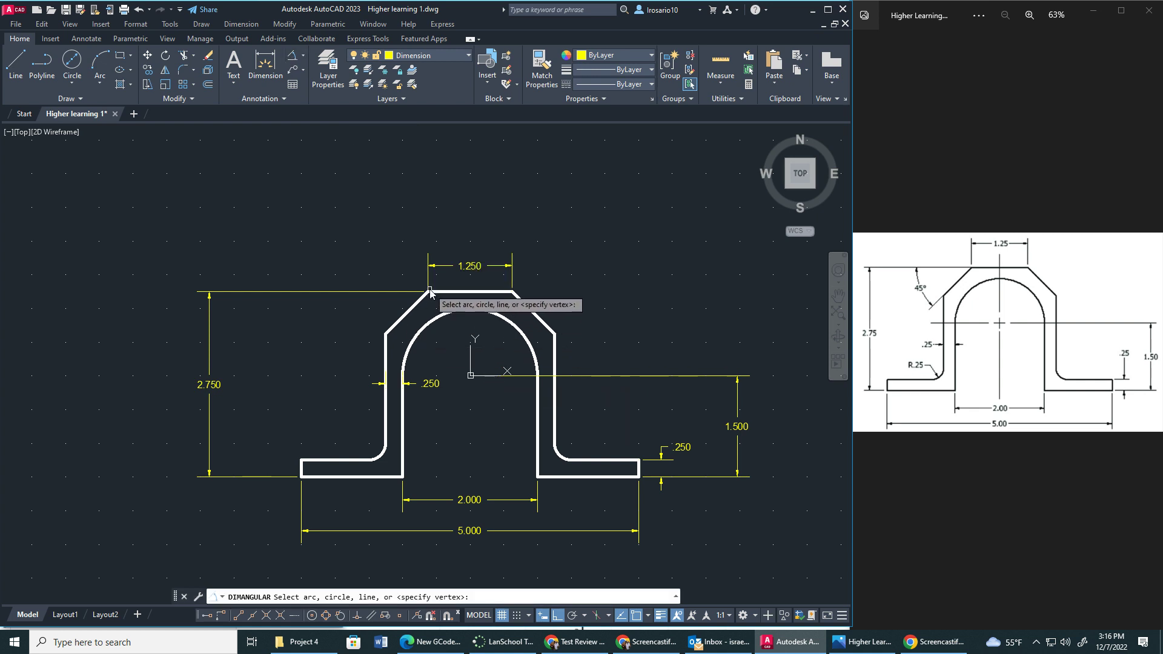
pyautogui.click(412, 308)
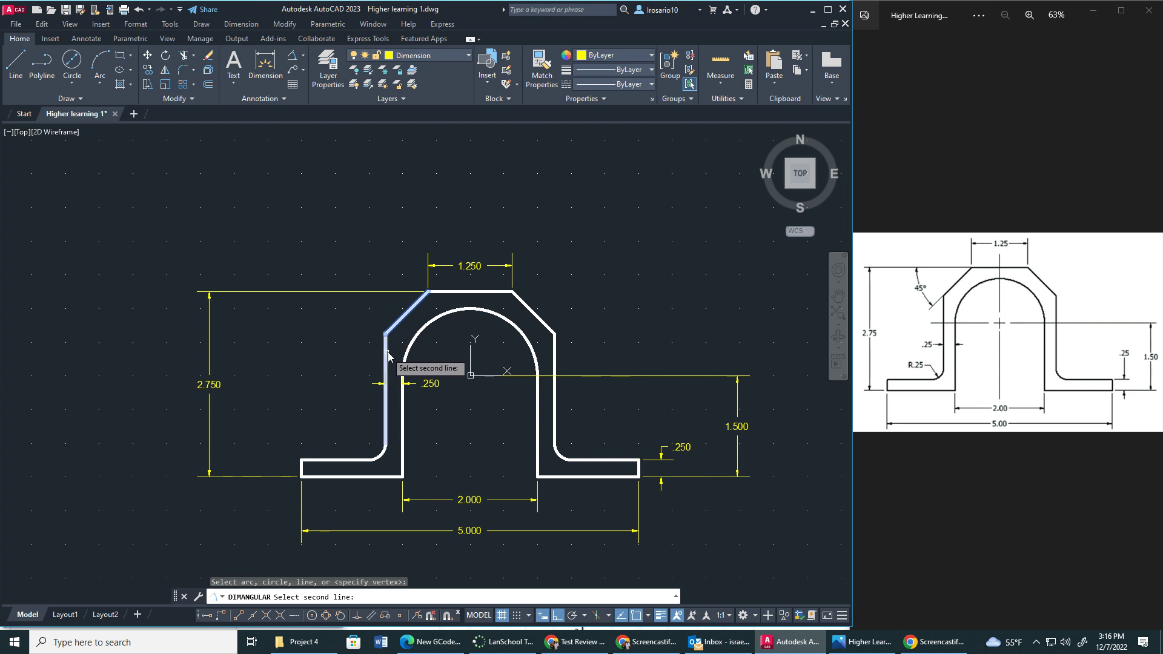
pyautogui.click(445, 295)
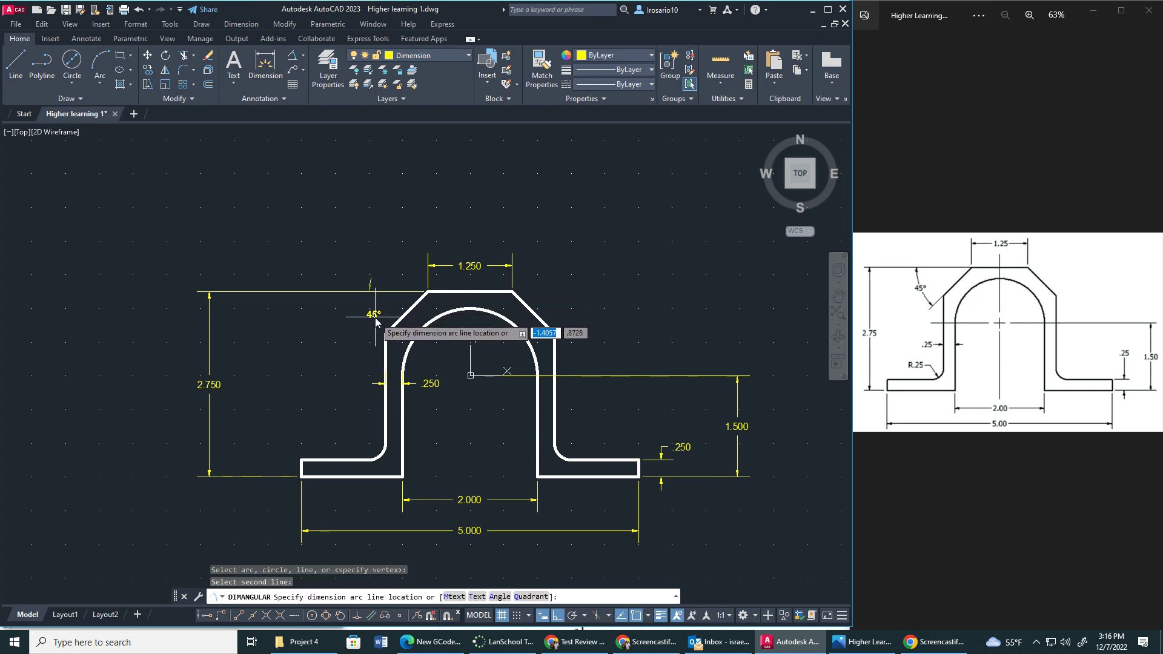
pyautogui.click(345, 326)
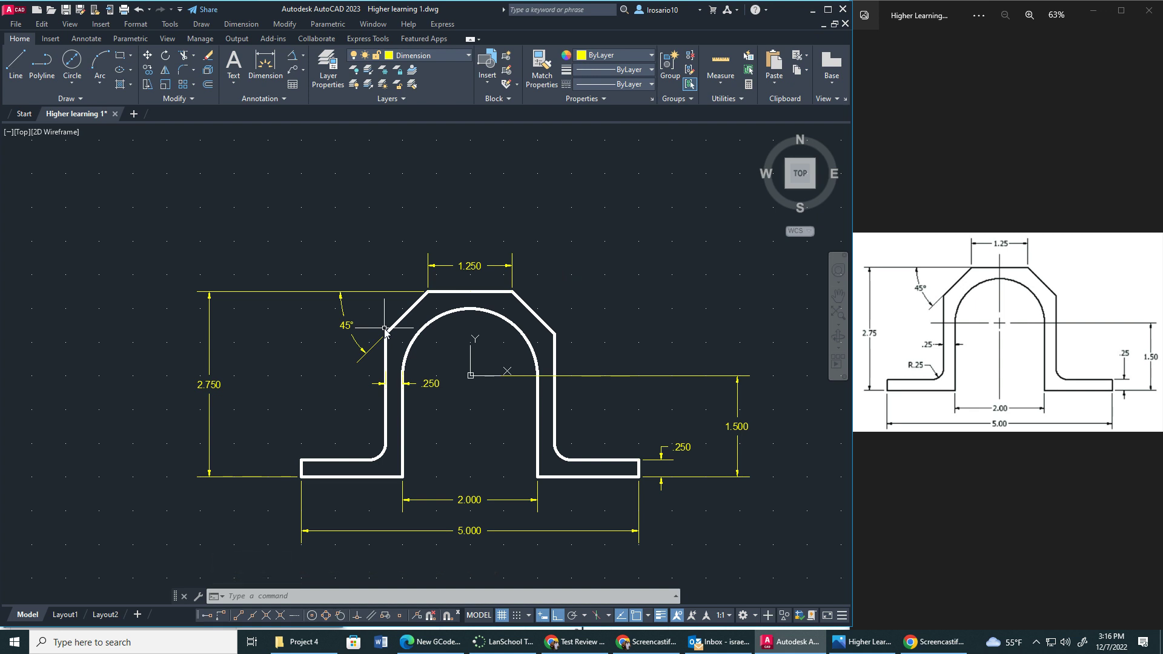
# Add an R.250 radius dimension to the lower-left fillet.
pyautogui.click(449, 55)
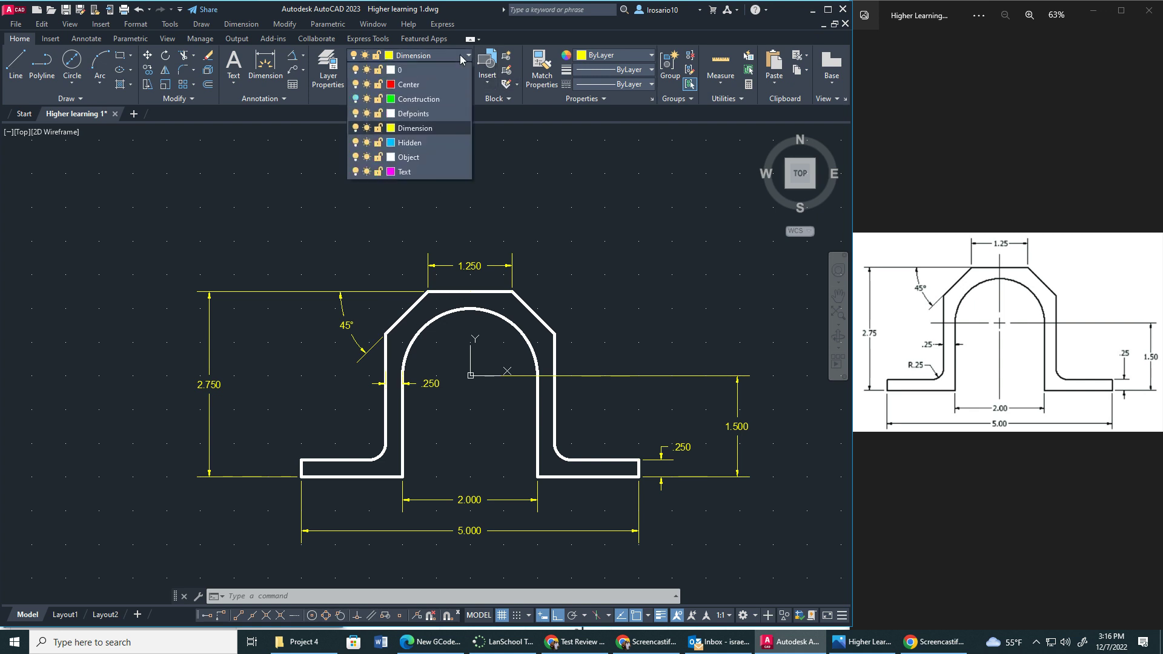
pyautogui.click(303, 56)
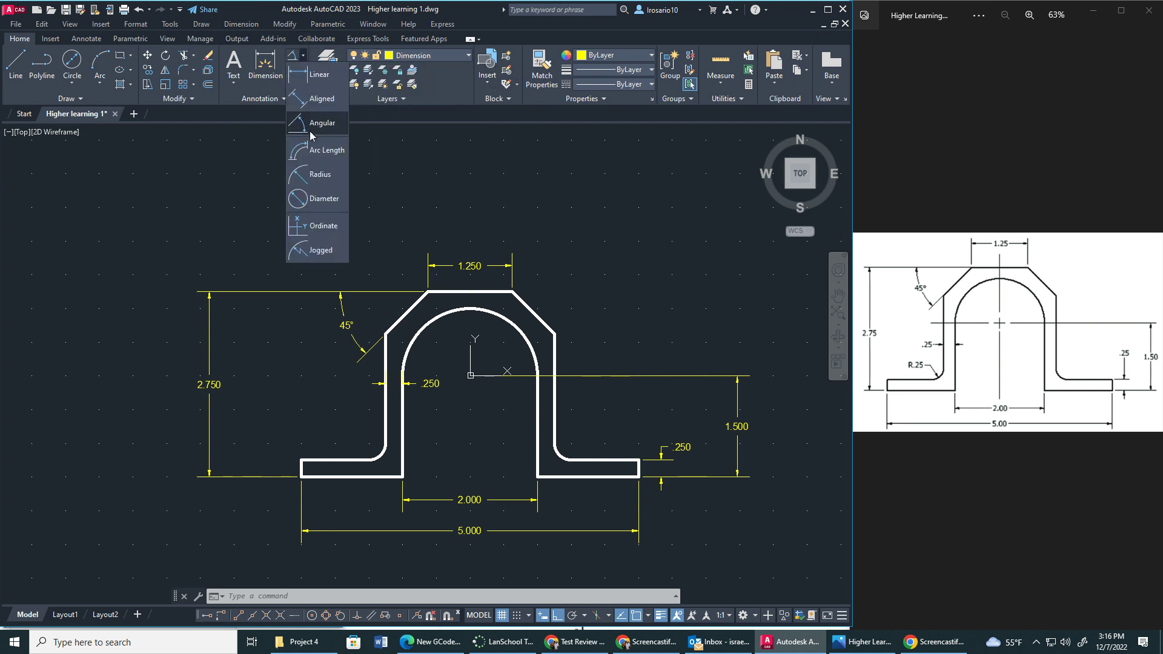
pyautogui.click(319, 175)
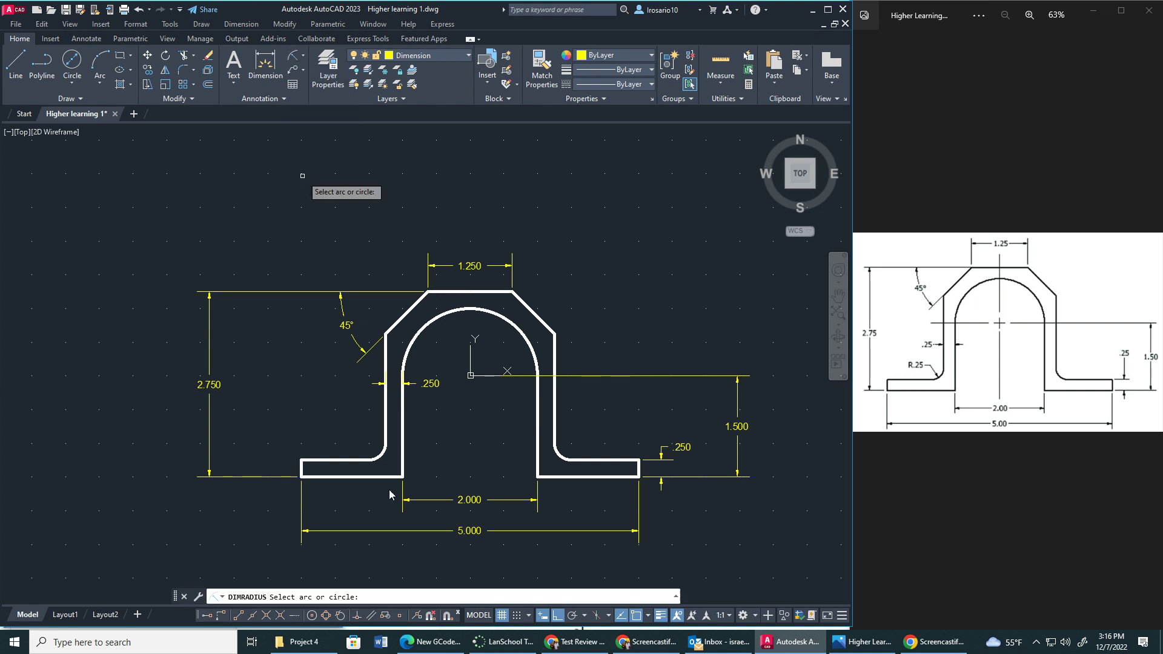
pyautogui.click(382, 459)
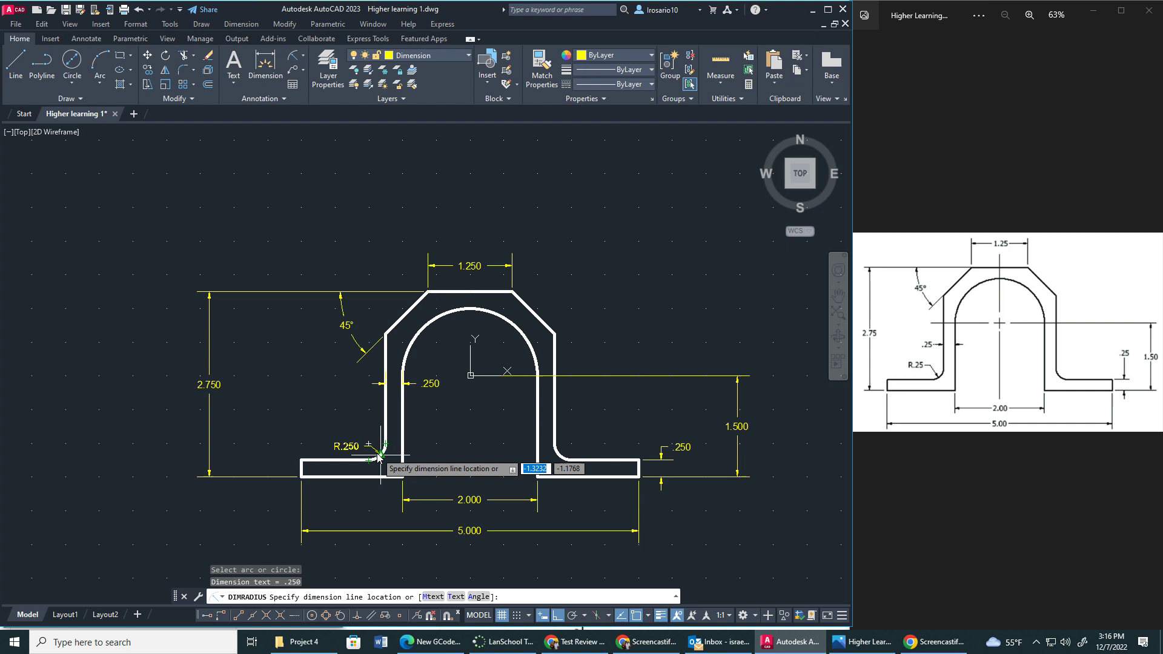
pyautogui.click(379, 455)
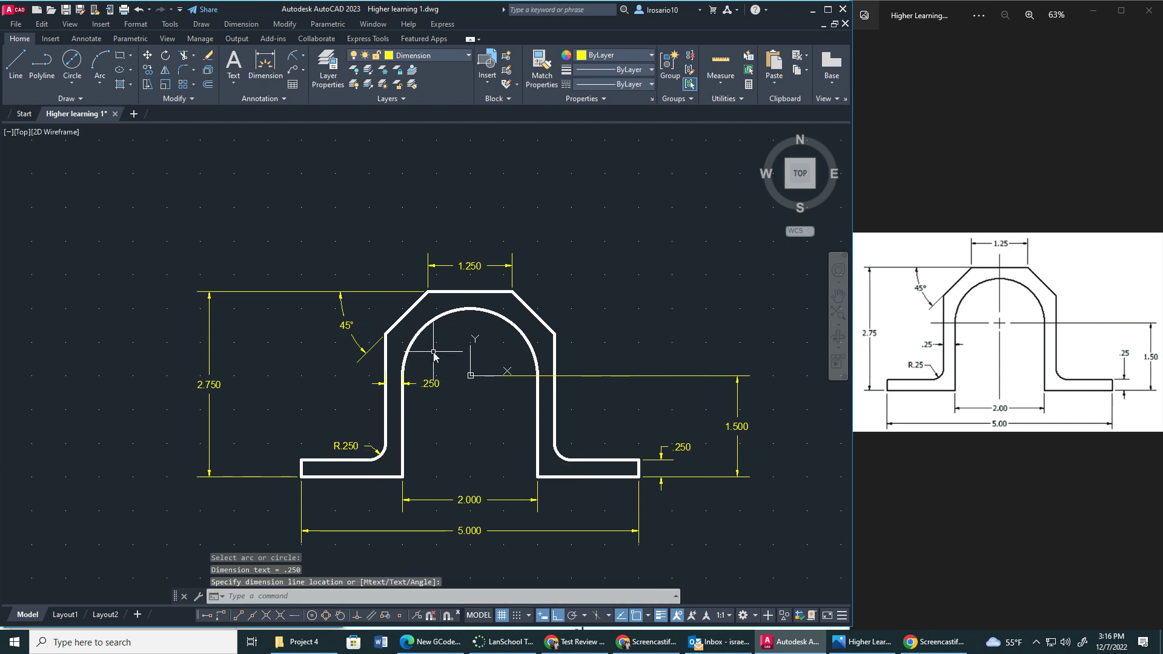
# Zoom to extents and zoom in so the dimensioned bracket fills the view.
pyautogui.scroll(3, 458, 363)
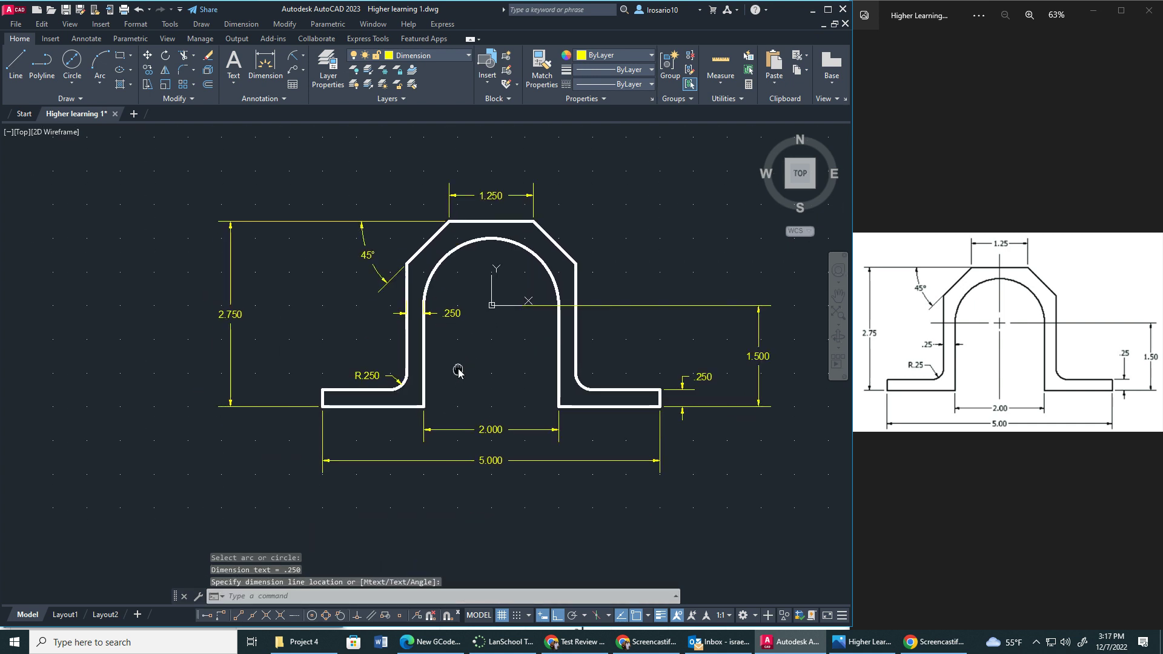
pyautogui.scroll(-2, 460, 360)
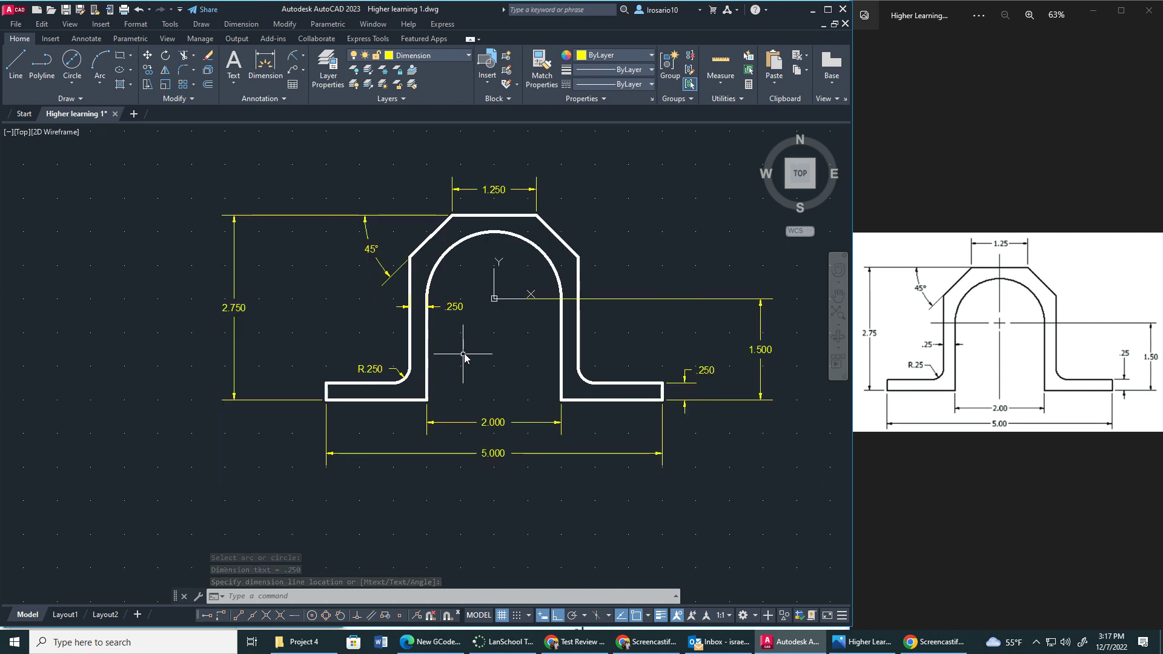
pyautogui.click(63, 26)
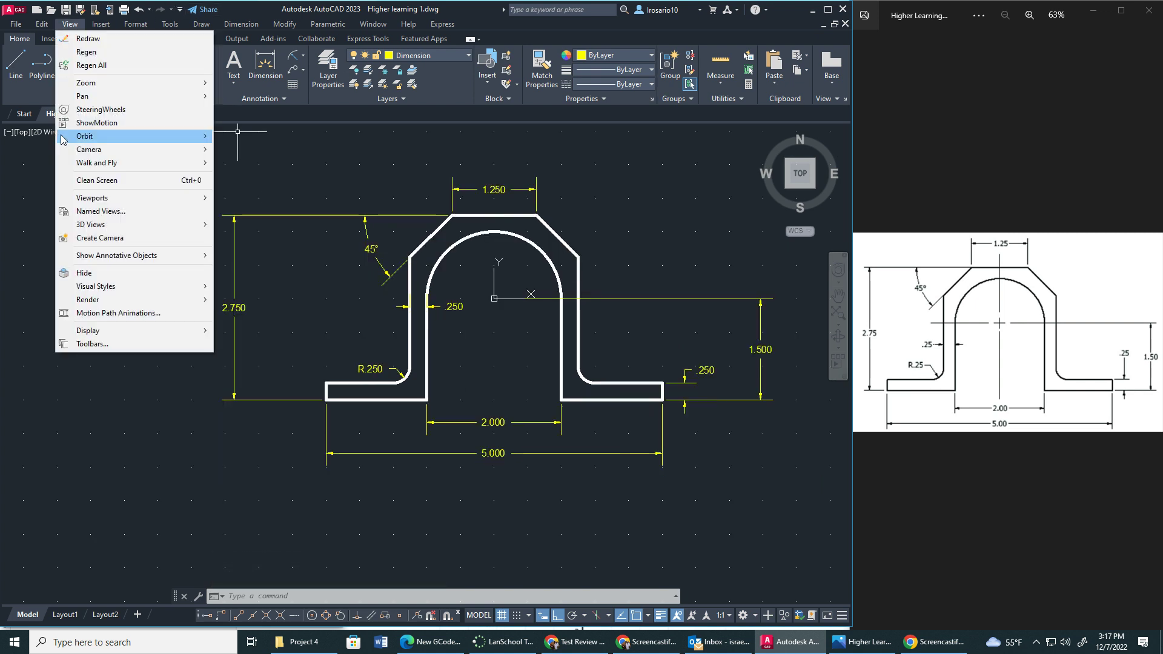
pyautogui.moveTo(91, 84)
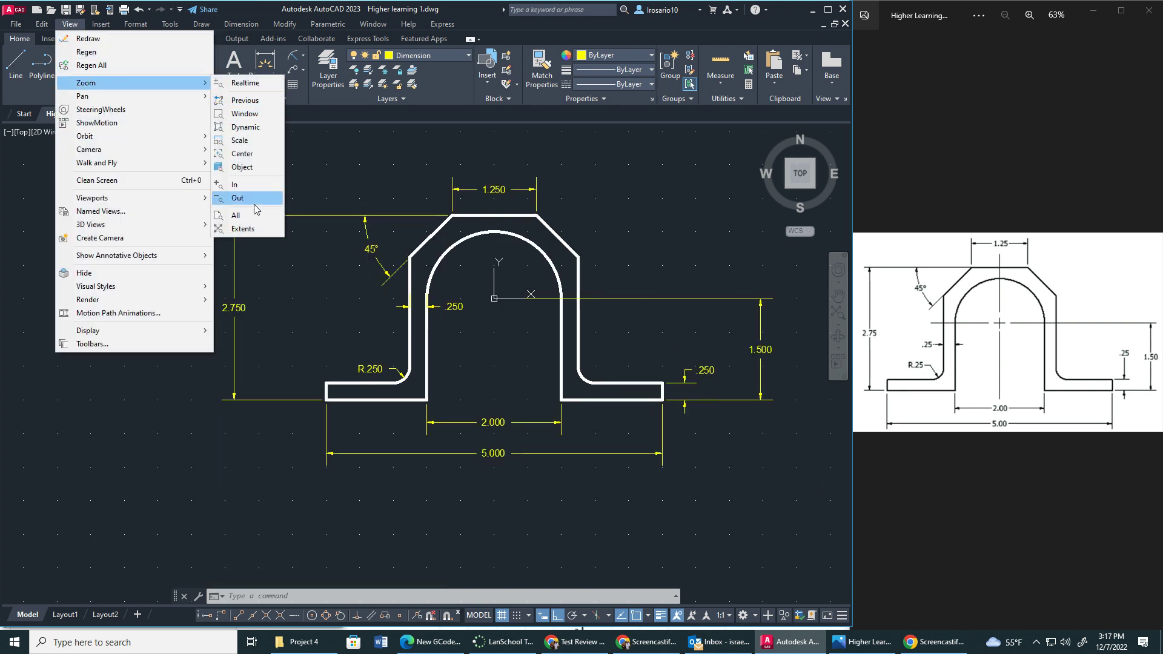
pyautogui.click(245, 230)
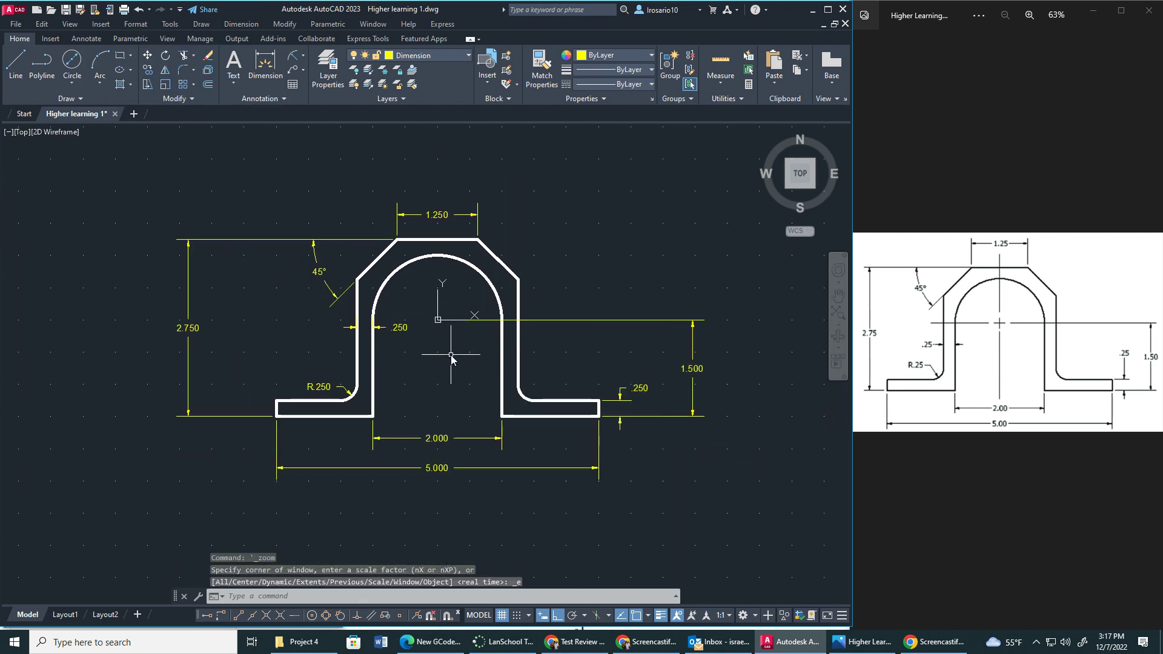
pyautogui.scroll(2, 451, 358)
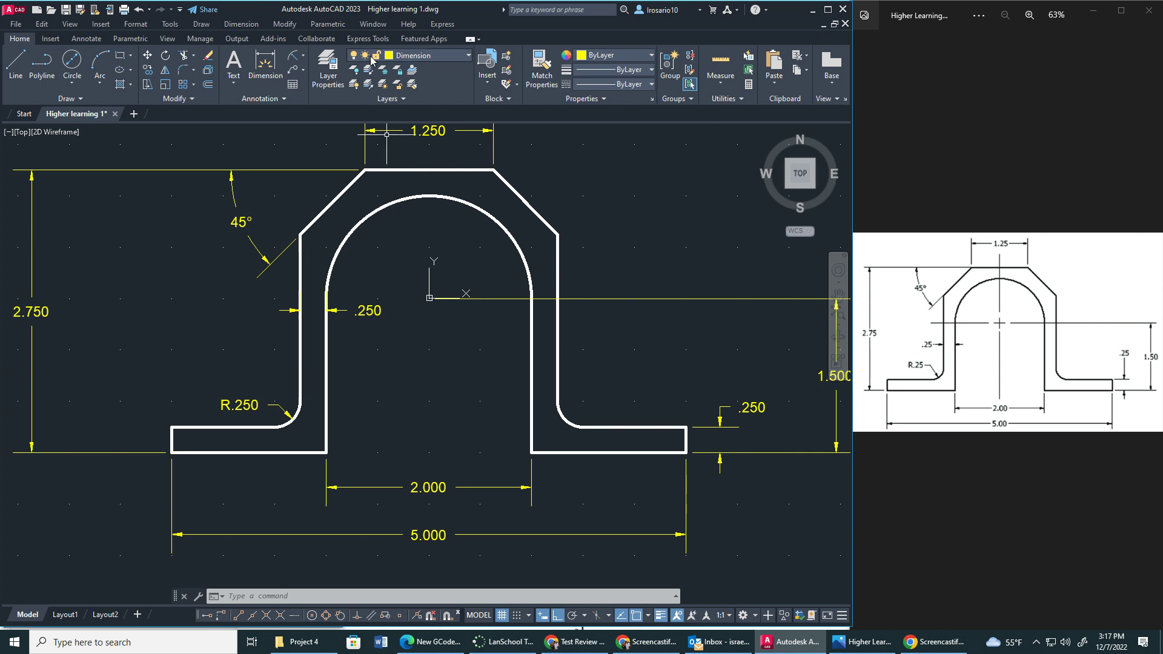
# Make Center the current layer and place a center mark on the bracket's inner arc.
pyautogui.click(431, 57)
pyautogui.click(417, 85)
pyautogui.click(94, 40)
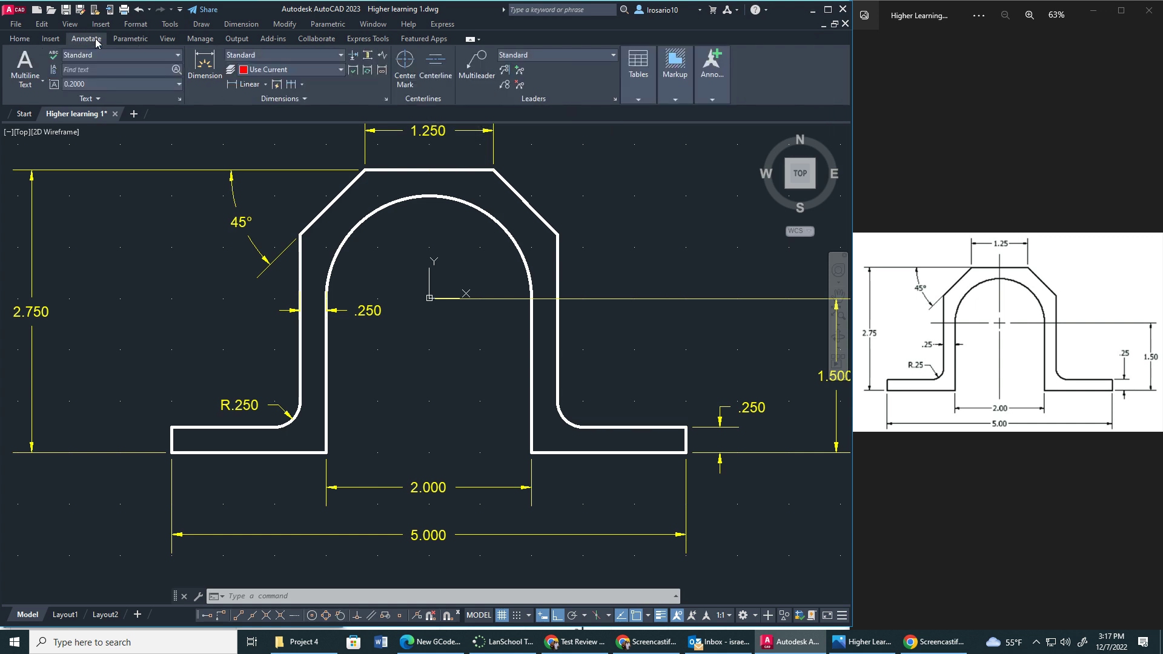
pyautogui.click(405, 64)
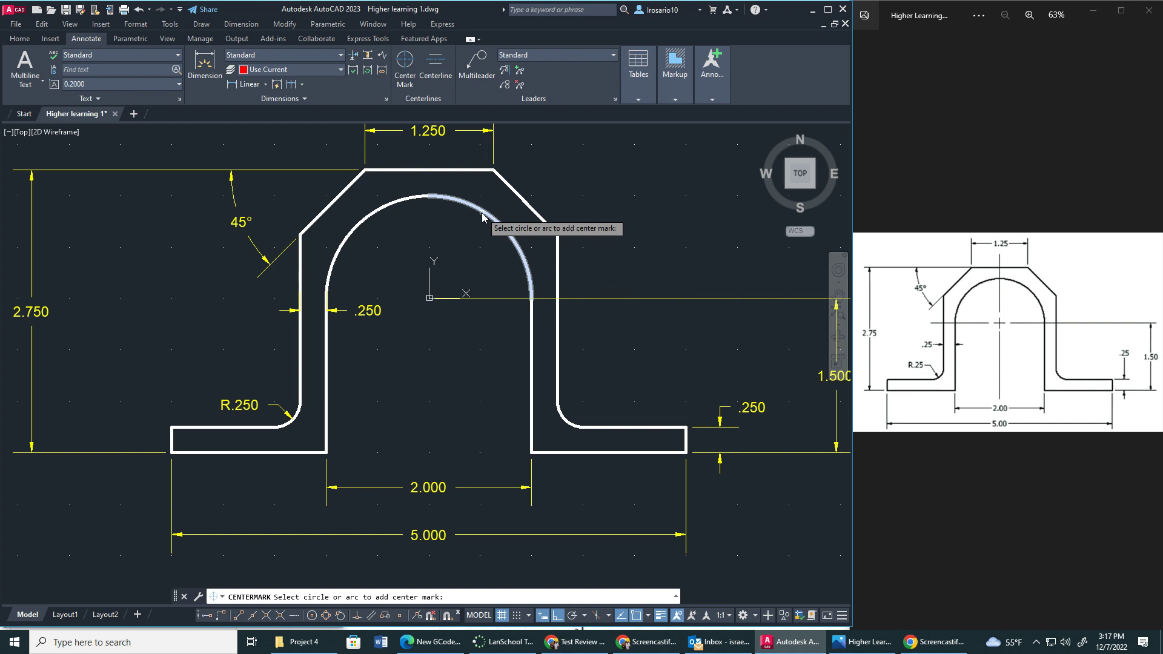
pyautogui.click(402, 199)
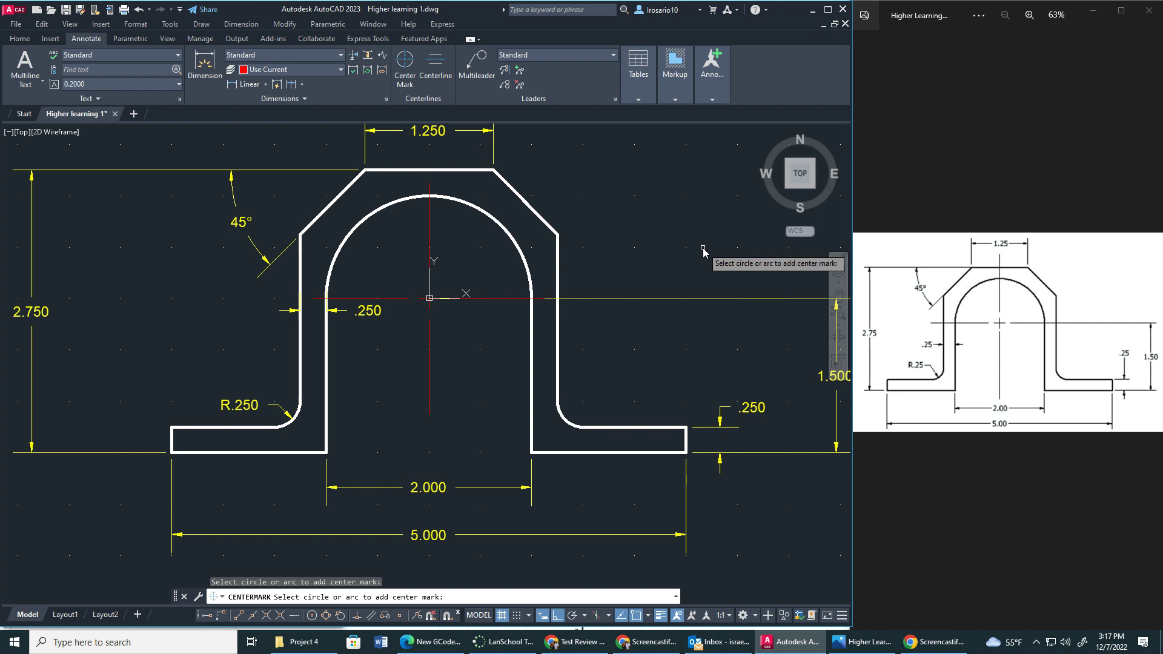
pyautogui.scroll(-2, 671, 259)
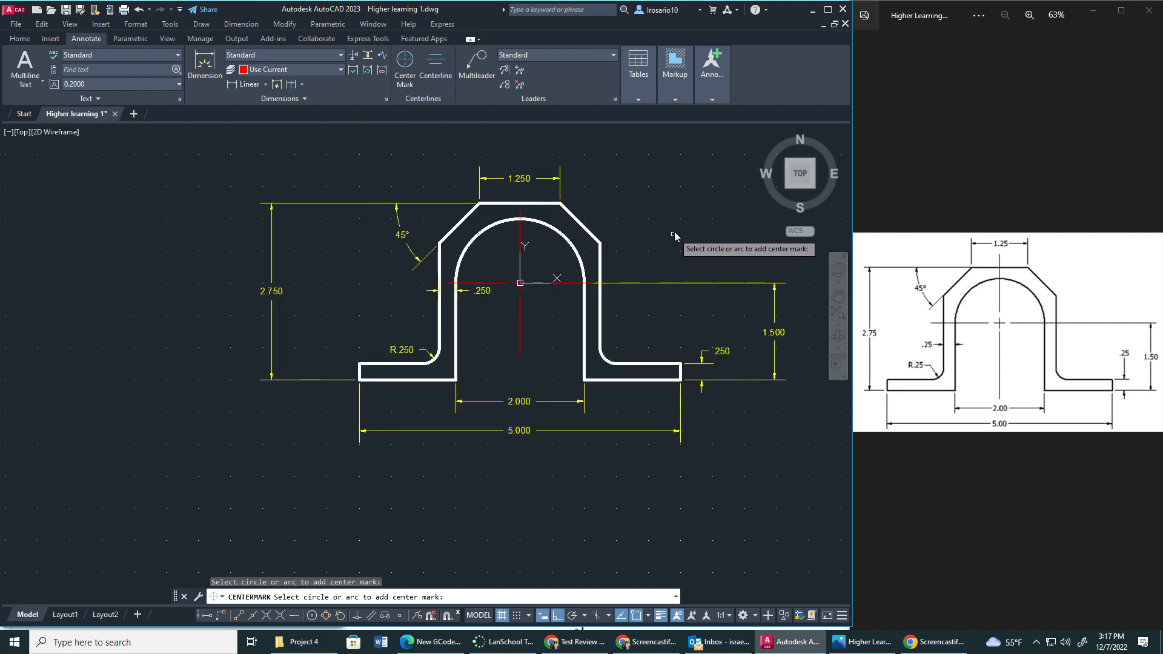
pyautogui.moveTo(688, 190)
pyautogui.mouseDown(button='middle')
pyautogui.moveTo(667, 216)
pyautogui.moveTo(626, 226)
pyautogui.mouseUp(button='middle')
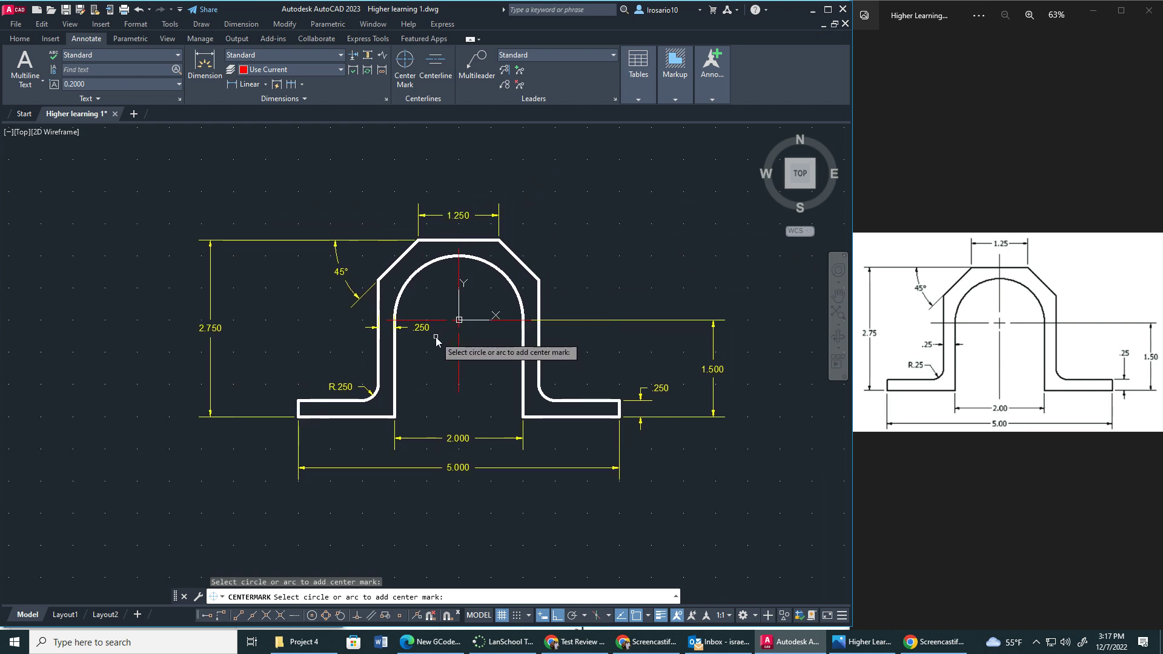
# End the center mark command and open the Dimension Style Manager with DIMSTYLE.
pyautogui.press('Escape')
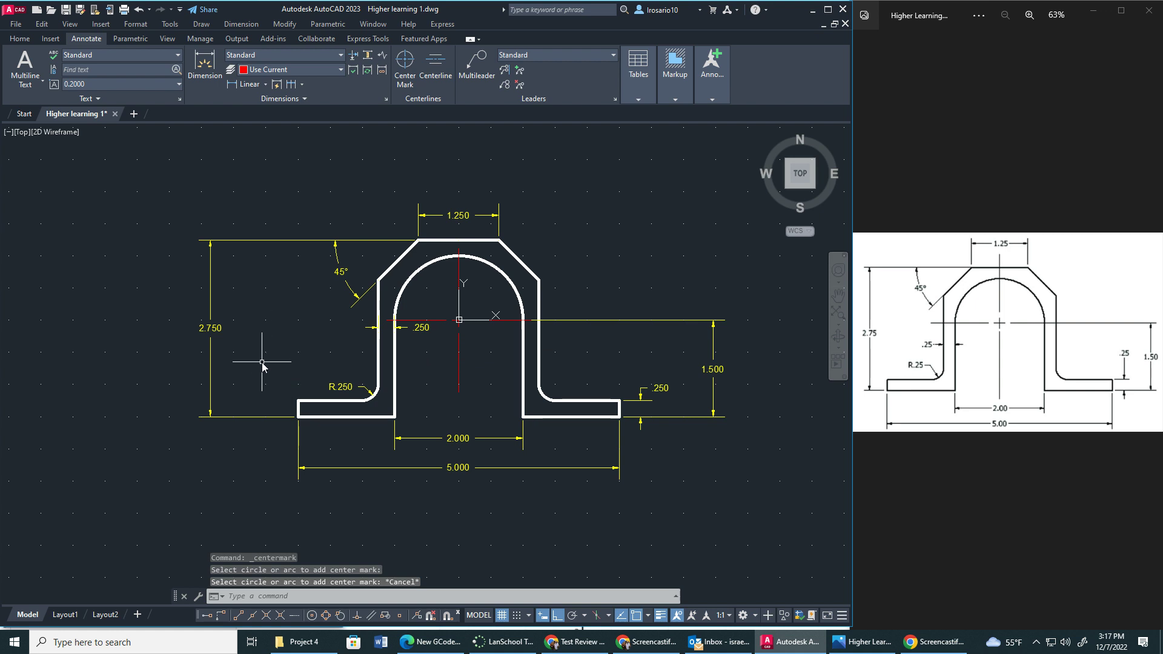
pyautogui.write('Dio')
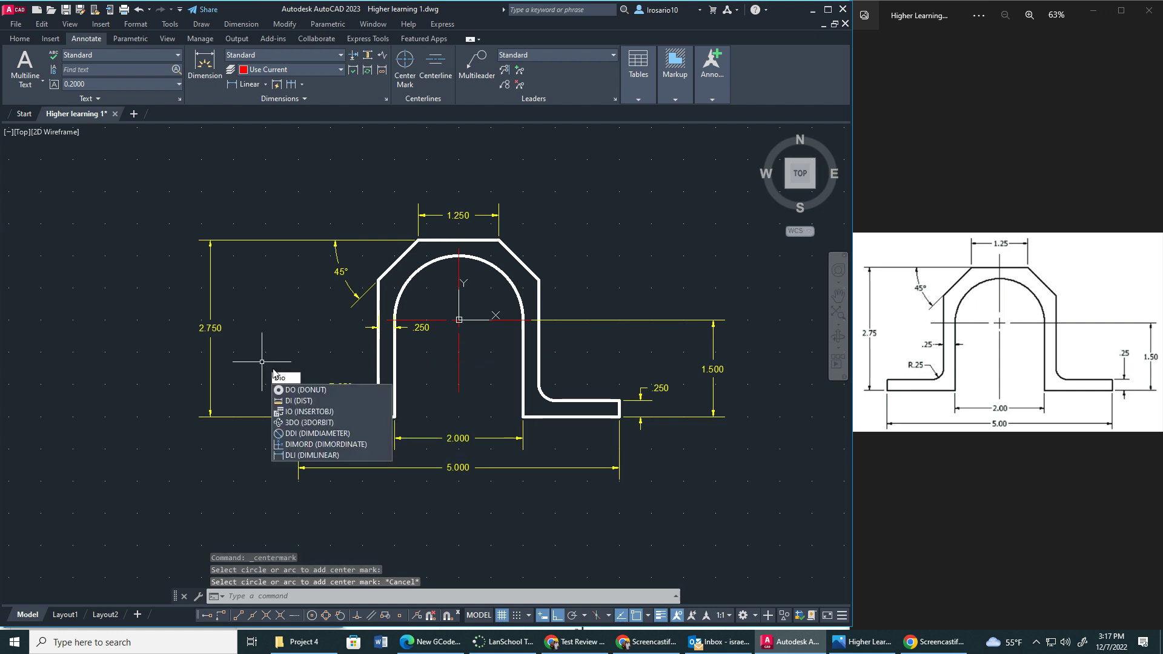
pyautogui.press('BackSpace')
pyautogui.press('BackSpace')
pyautogui.write('IMSTY')
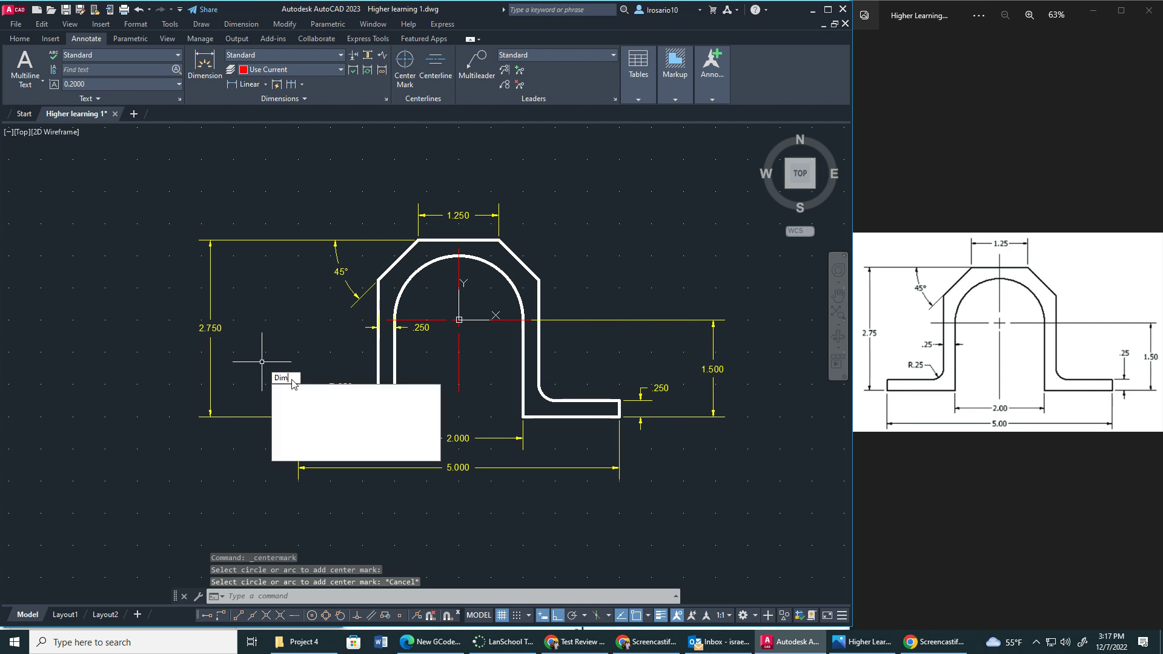
pyautogui.press('Return')
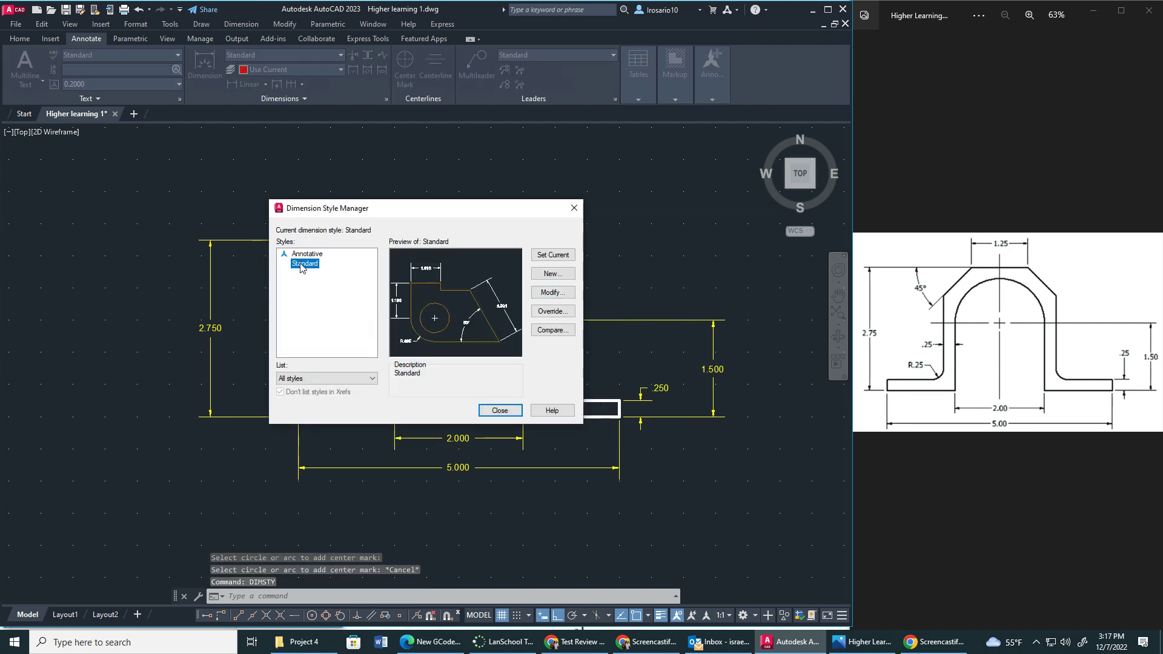
# Modify the Standard dimension style to use 0.00 linear precision.
pyautogui.click(548, 293)
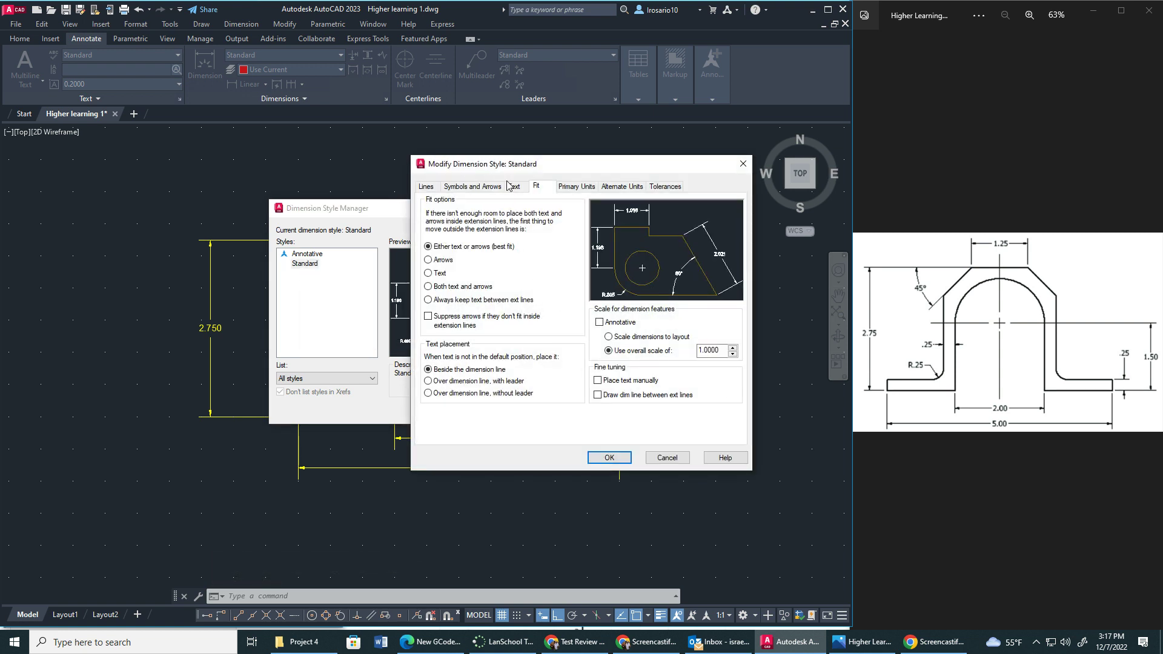
pyautogui.click(514, 188)
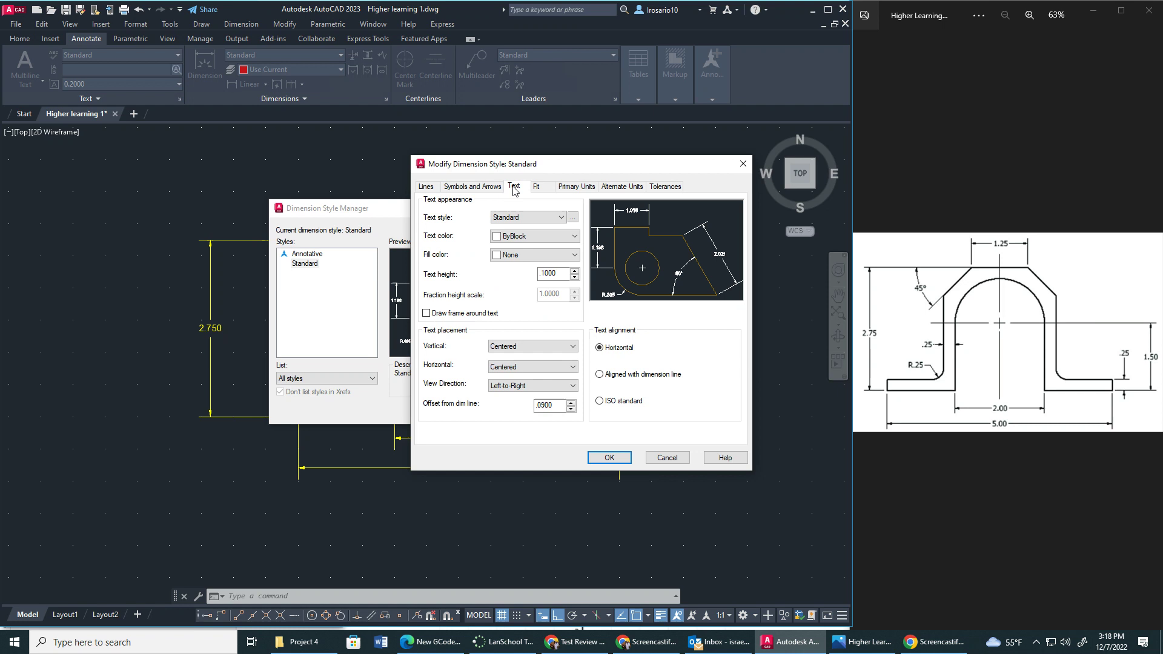
pyautogui.click(490, 188)
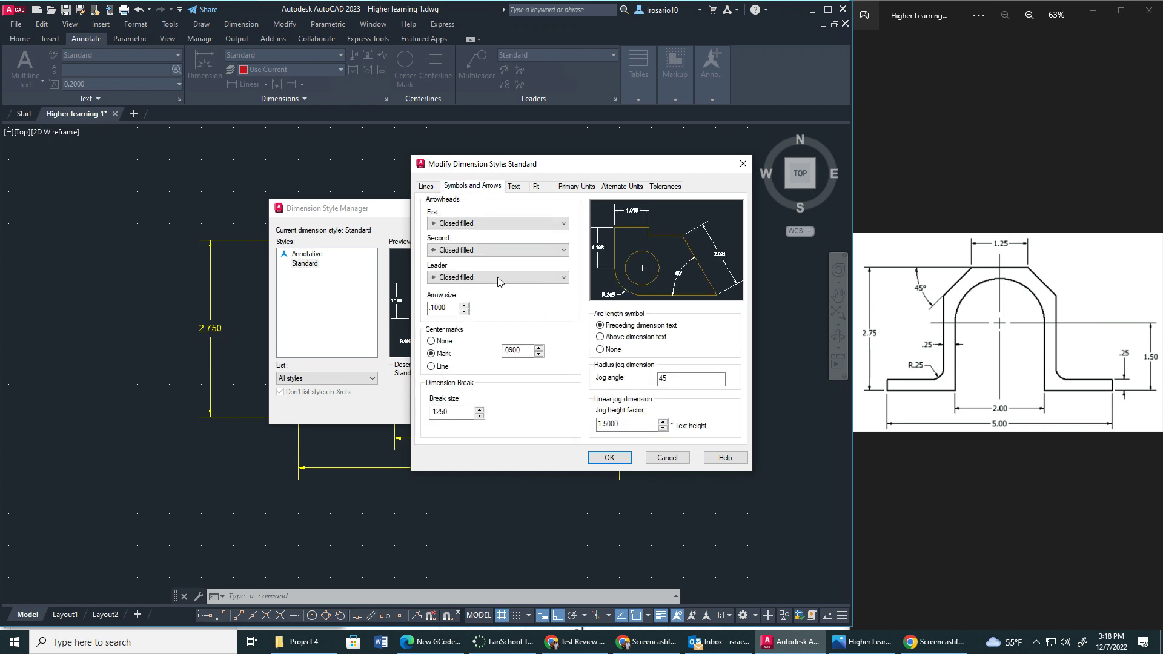
pyautogui.click(518, 193)
pyautogui.click(537, 188)
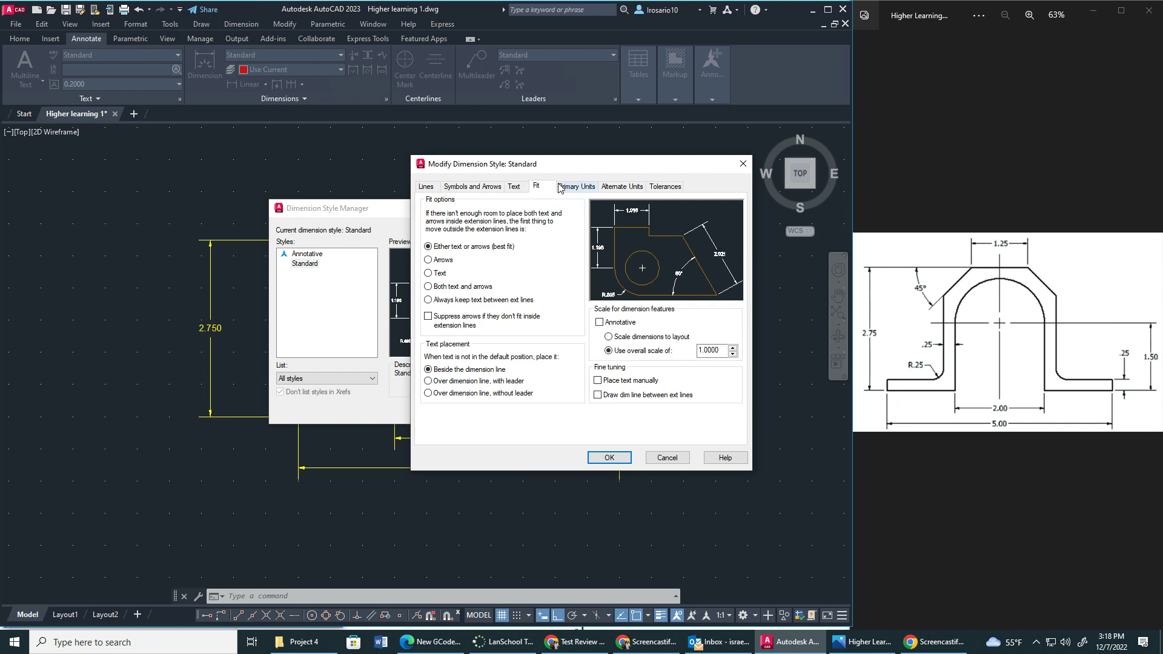
pyautogui.click(559, 188)
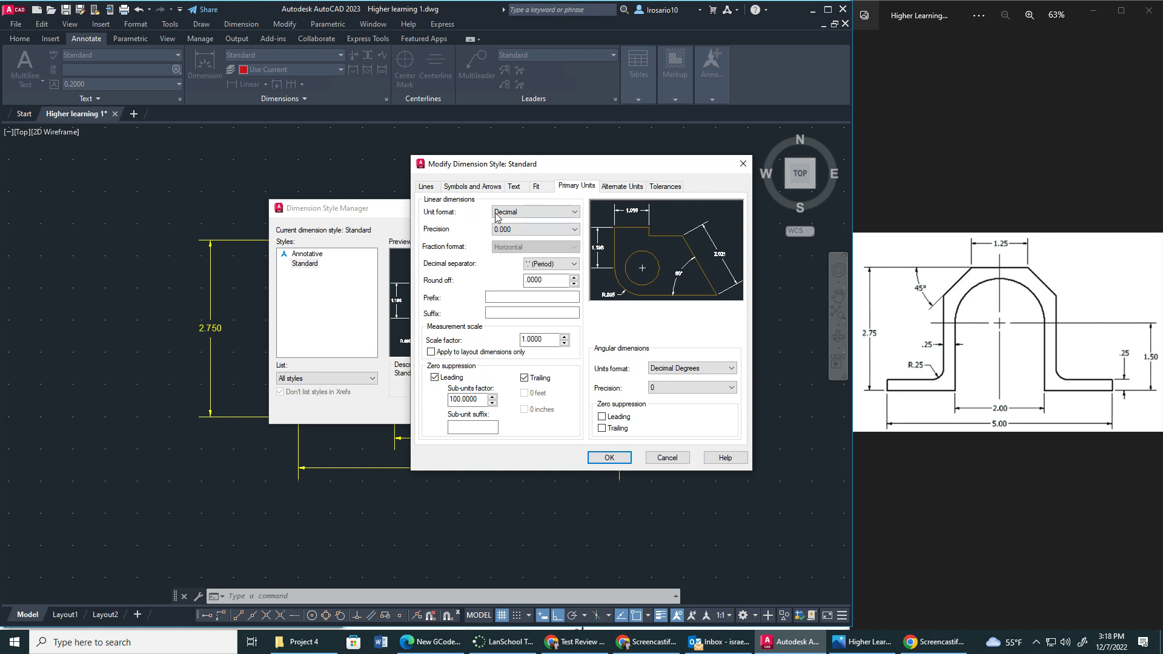
pyautogui.click(507, 230)
pyautogui.click(515, 257)
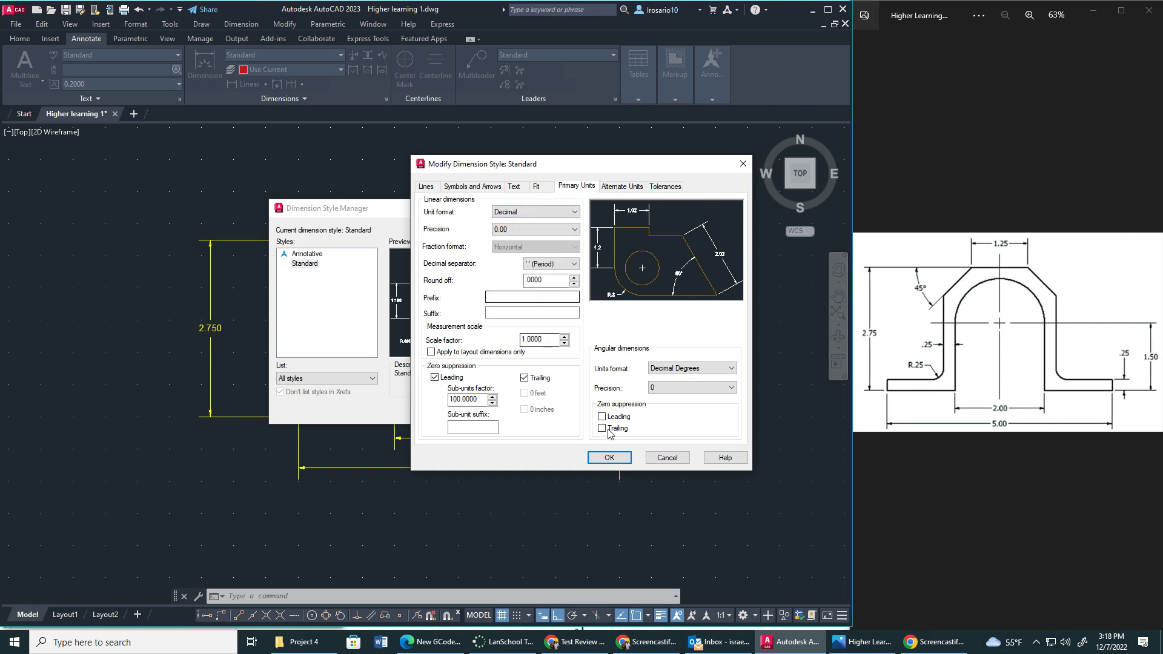
pyautogui.click(610, 458)
pyautogui.click(498, 410)
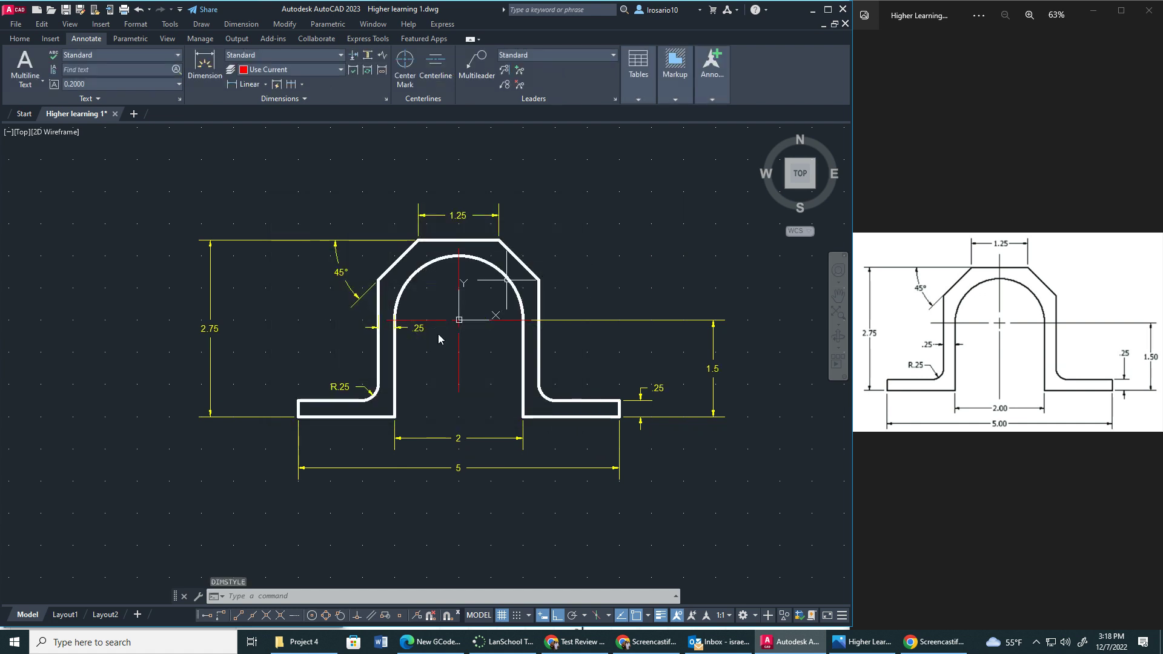
# Move the left .25 wall-thickness dimension text outside the wall and lower, clear of the center mark.
pyautogui.click(418, 333)
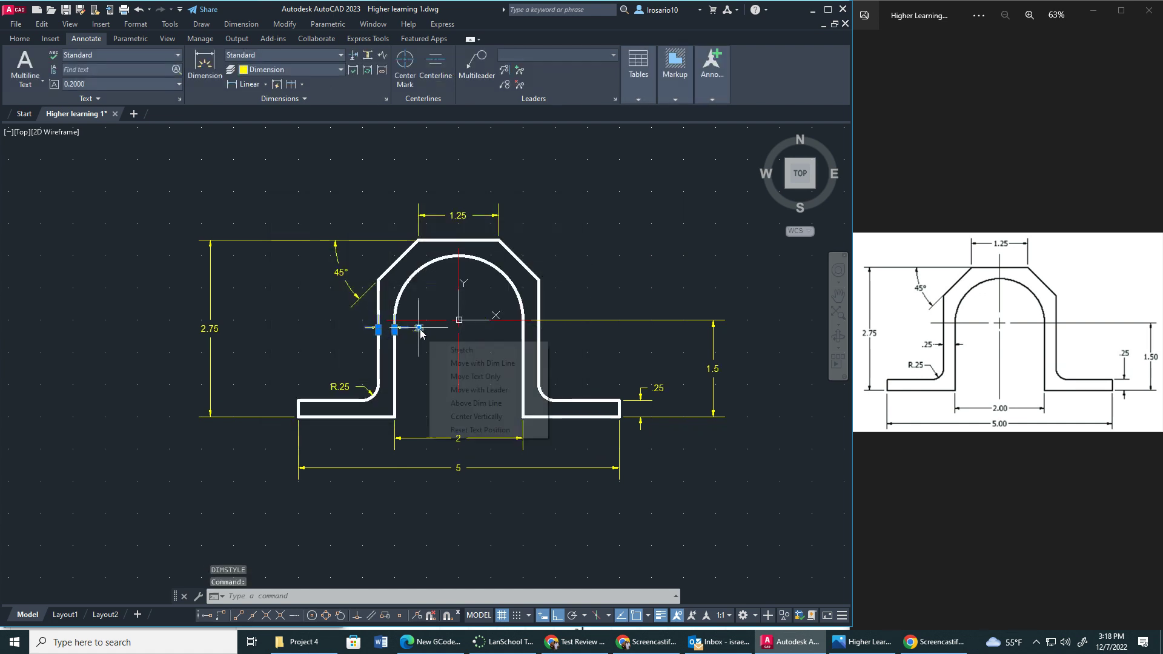
pyautogui.click(395, 329)
pyautogui.click(353, 328)
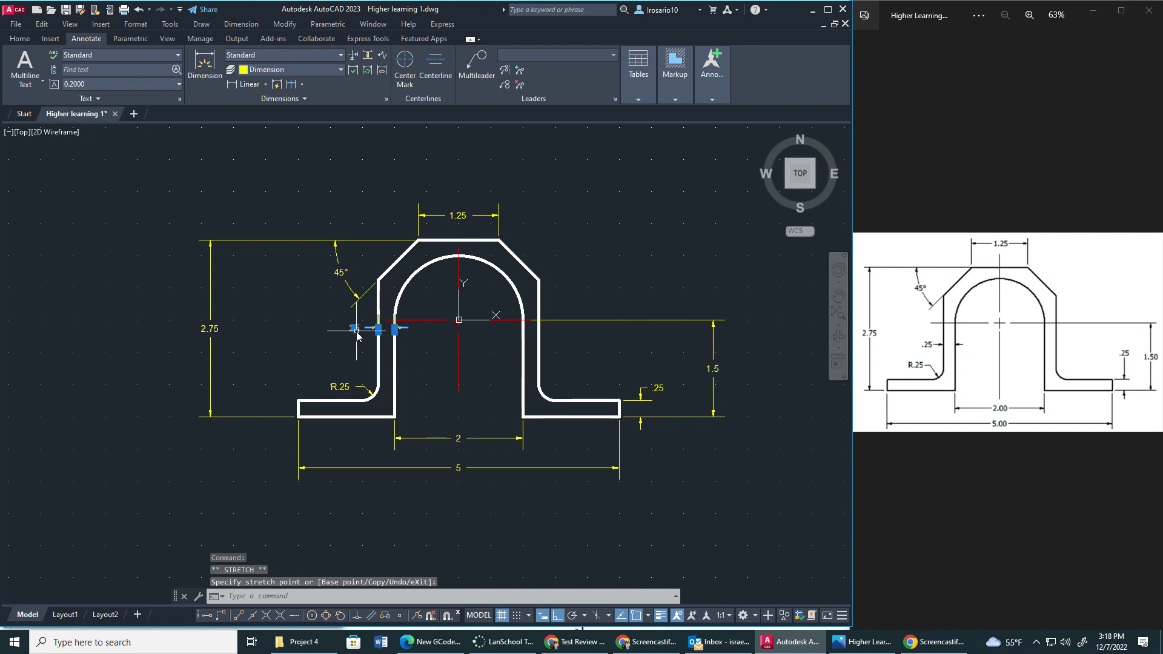
pyautogui.click(353, 328)
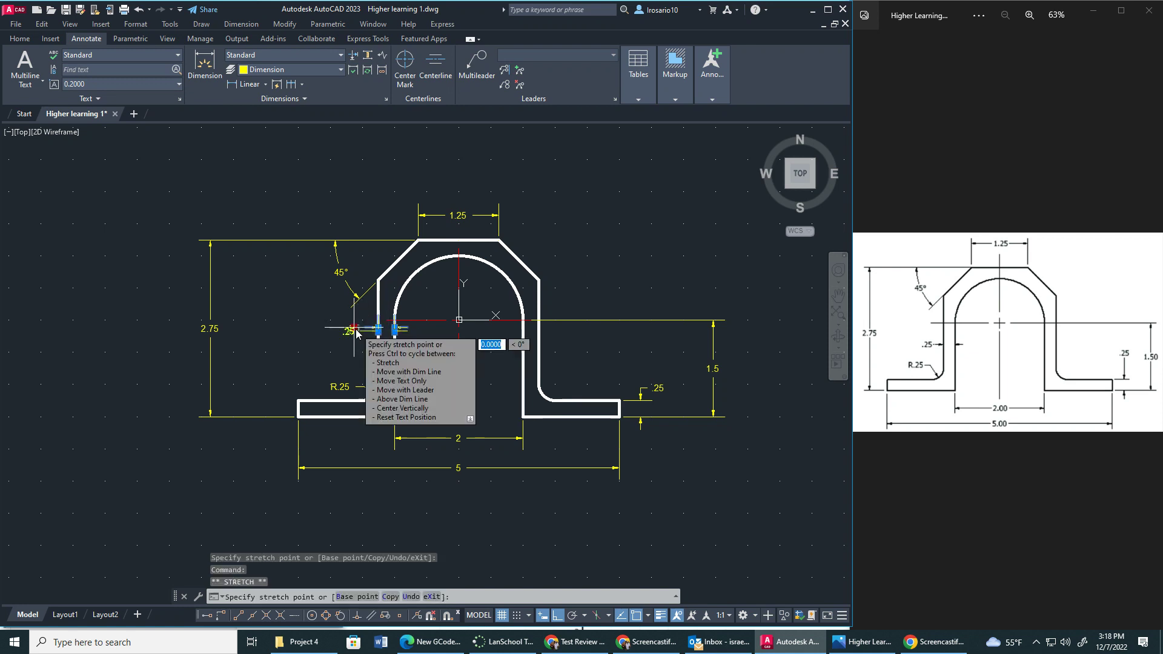
pyautogui.click(355, 360)
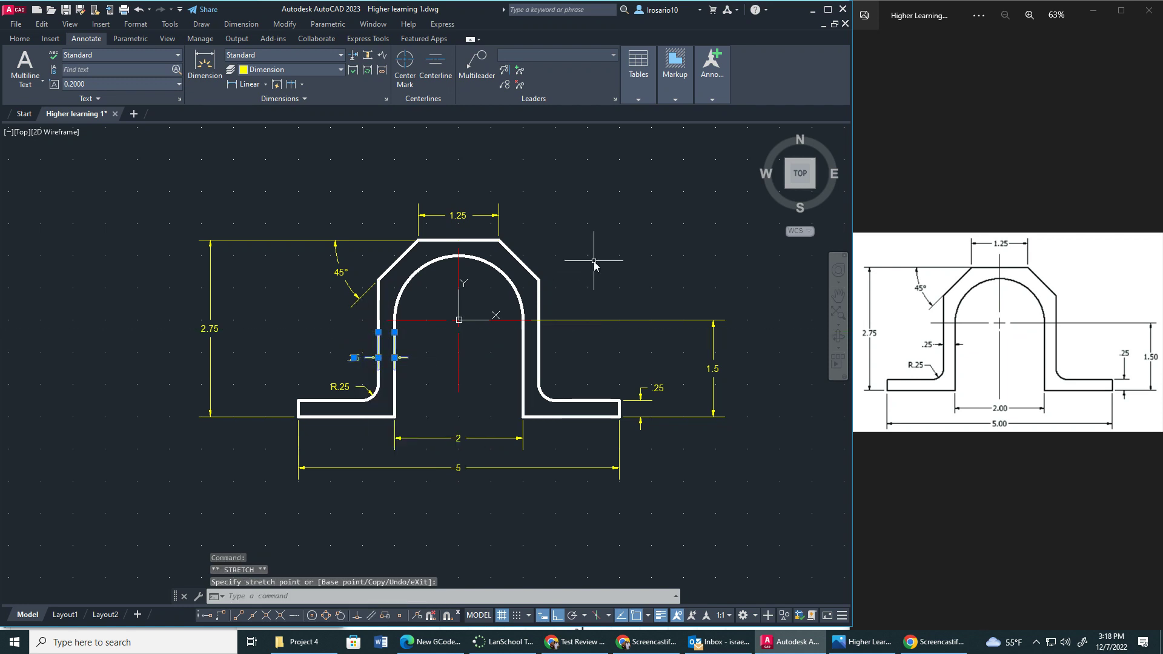
pyautogui.press('Escape')
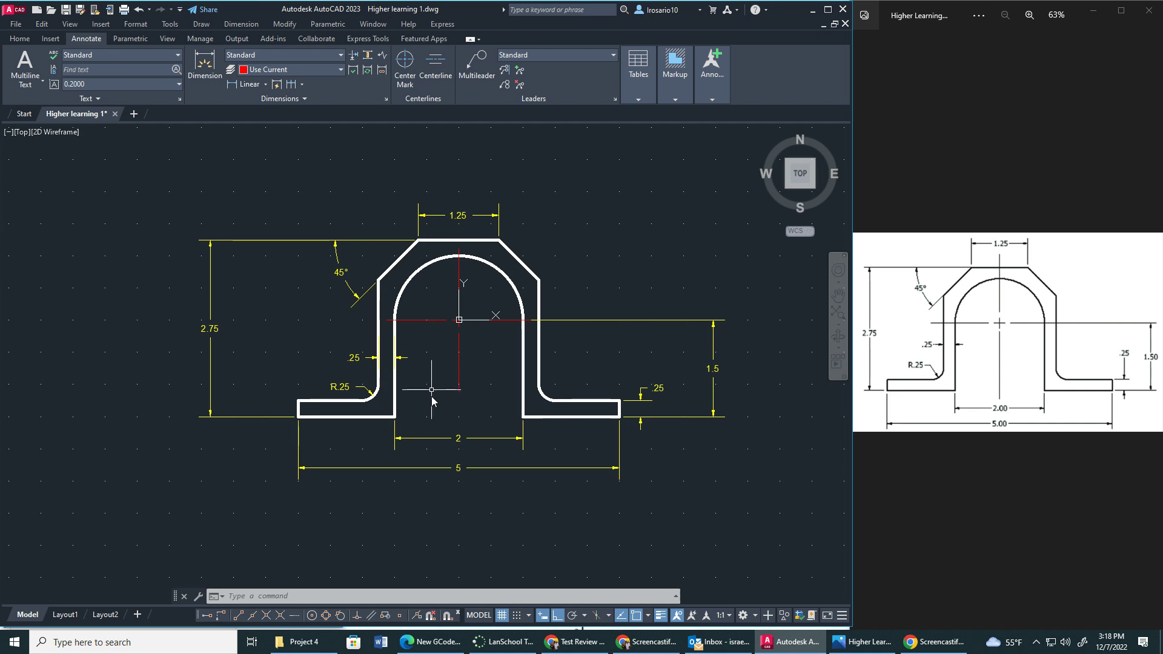
# Turn off trailing-zero suppression in the Standard dimension style so values read 1.50, 2.00, 5.00.
pyautogui.write('DIM')
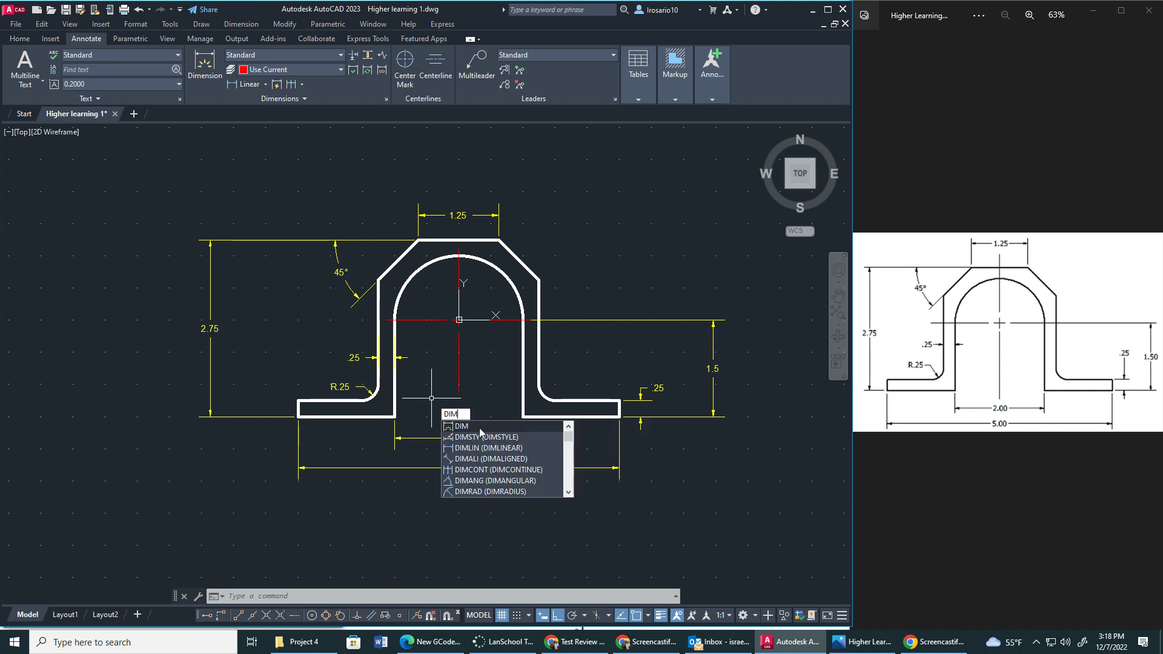
pyautogui.click(481, 437)
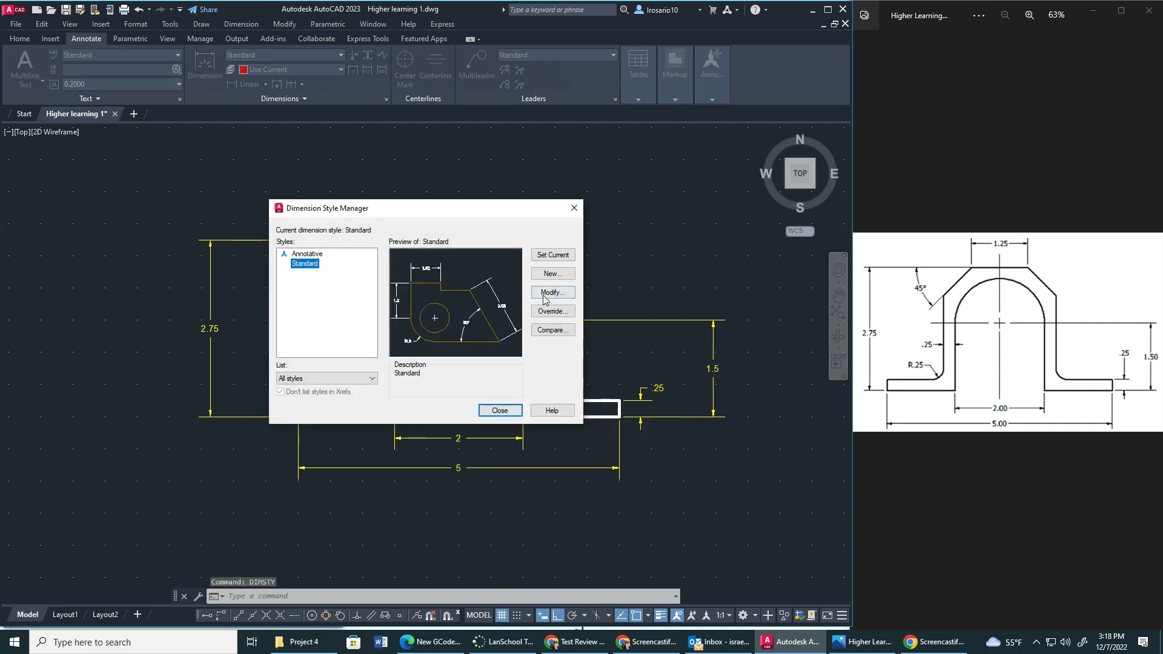
pyautogui.click(545, 298)
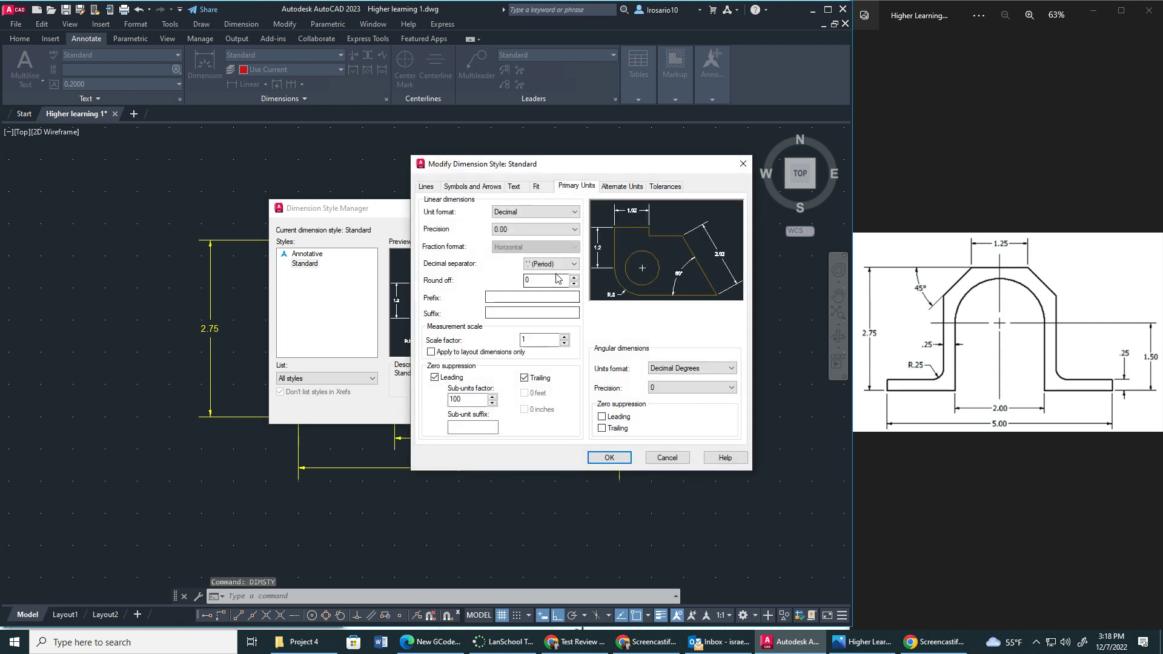
pyautogui.click(525, 377)
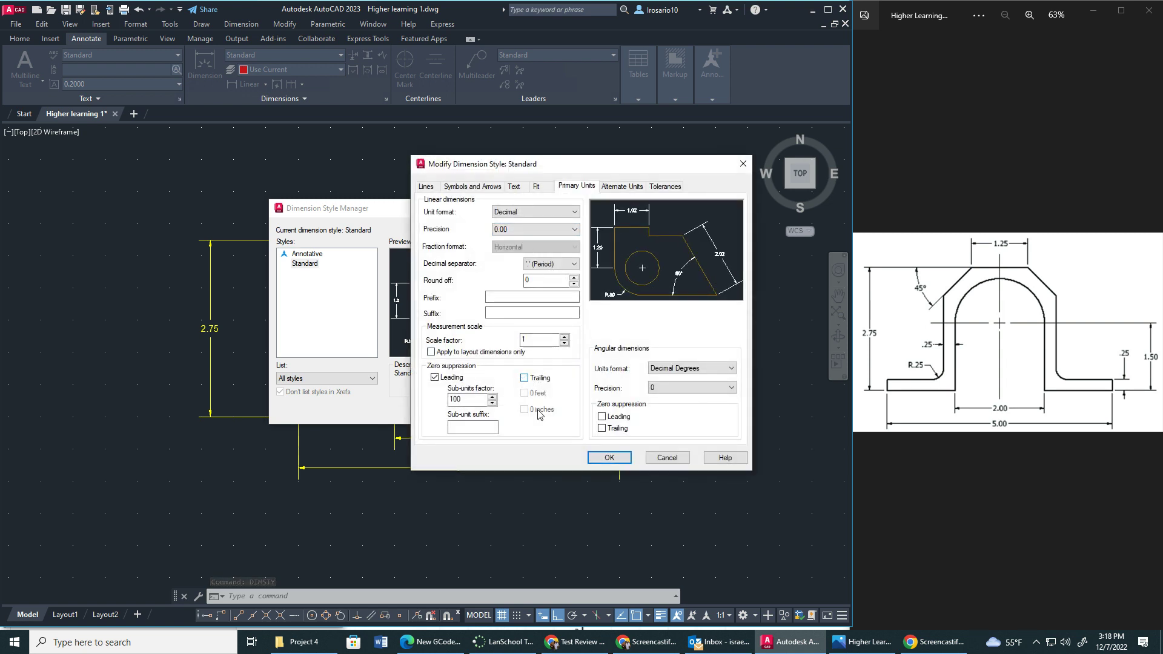
pyautogui.click(609, 458)
pyautogui.click(500, 410)
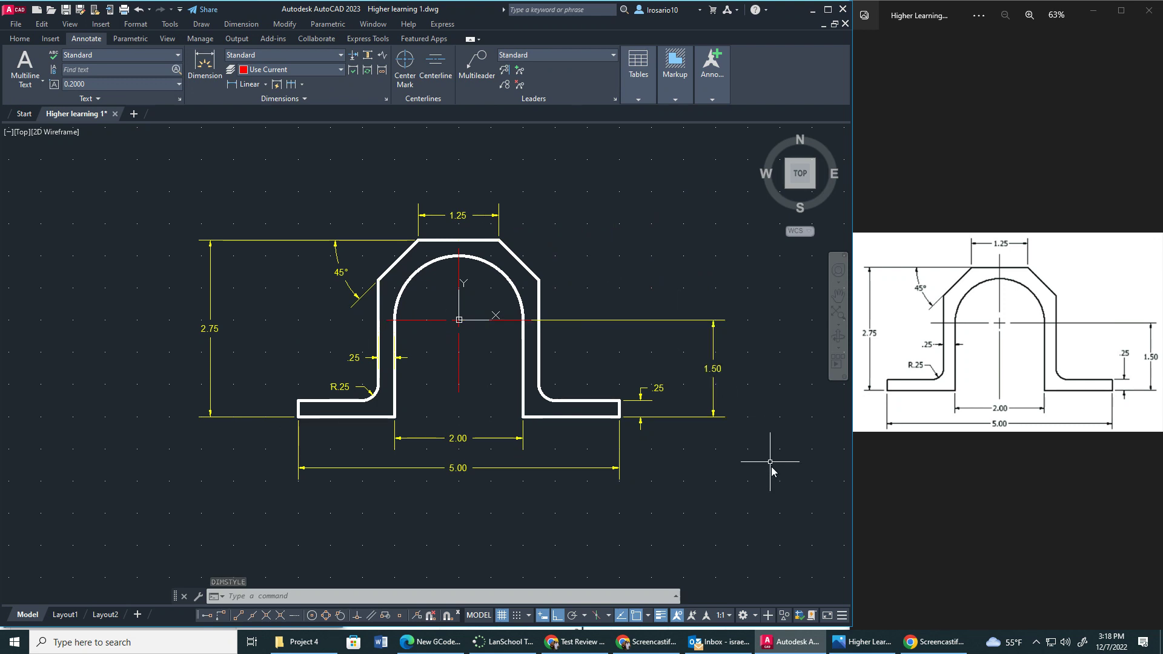
pyautogui.click(920, 641)
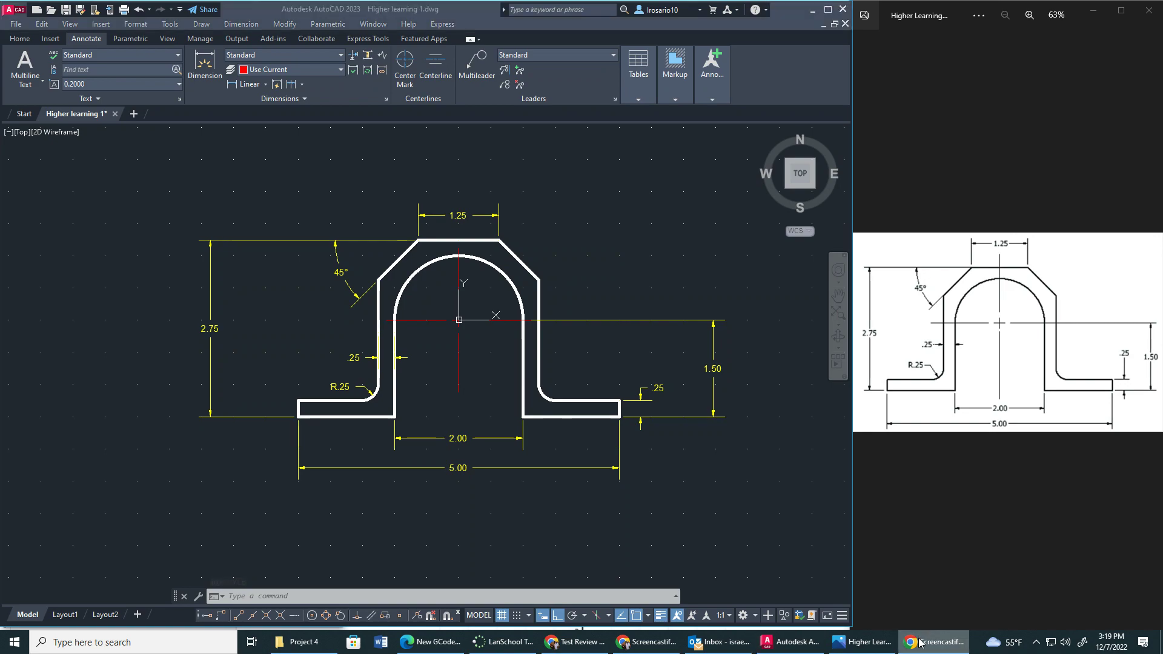